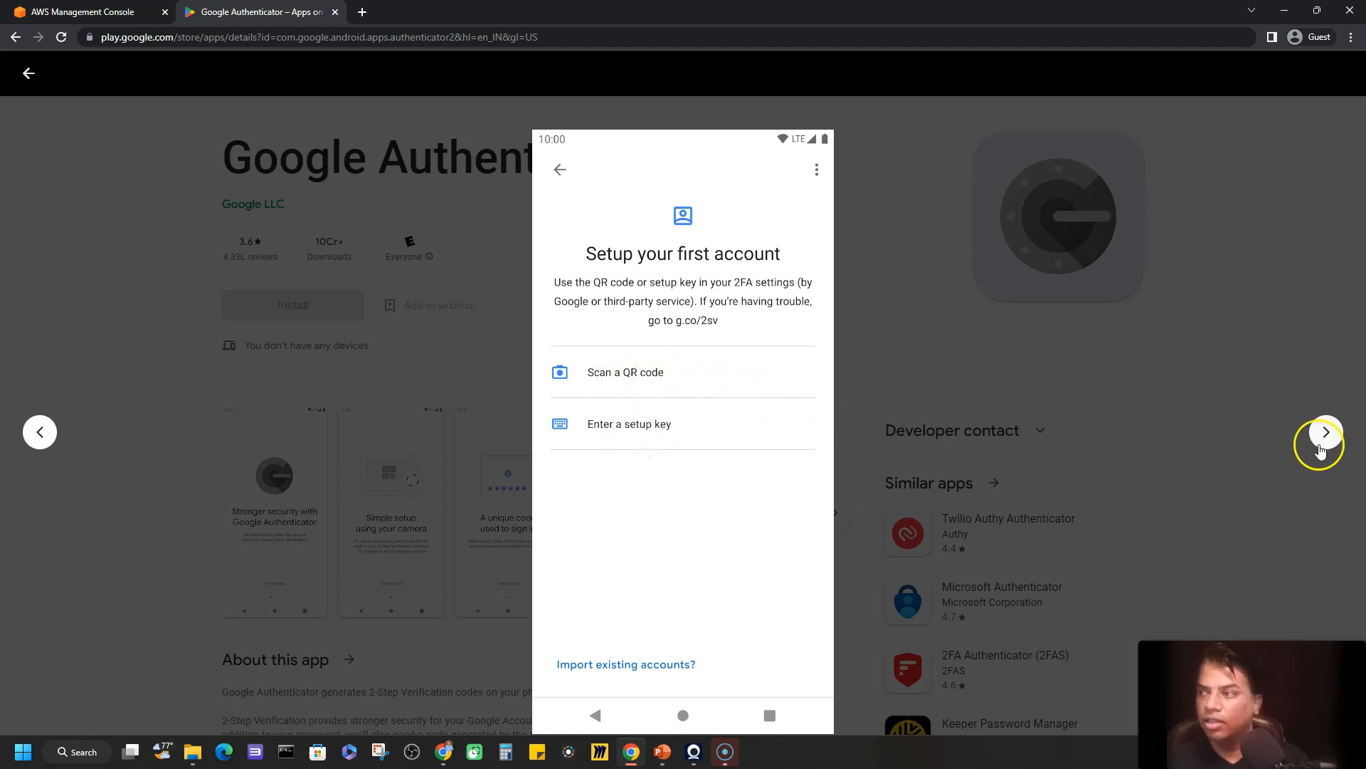
View the next Google Authenticator screenshot, then close the enlarged view to return to the listing.
left_click(1324, 431)
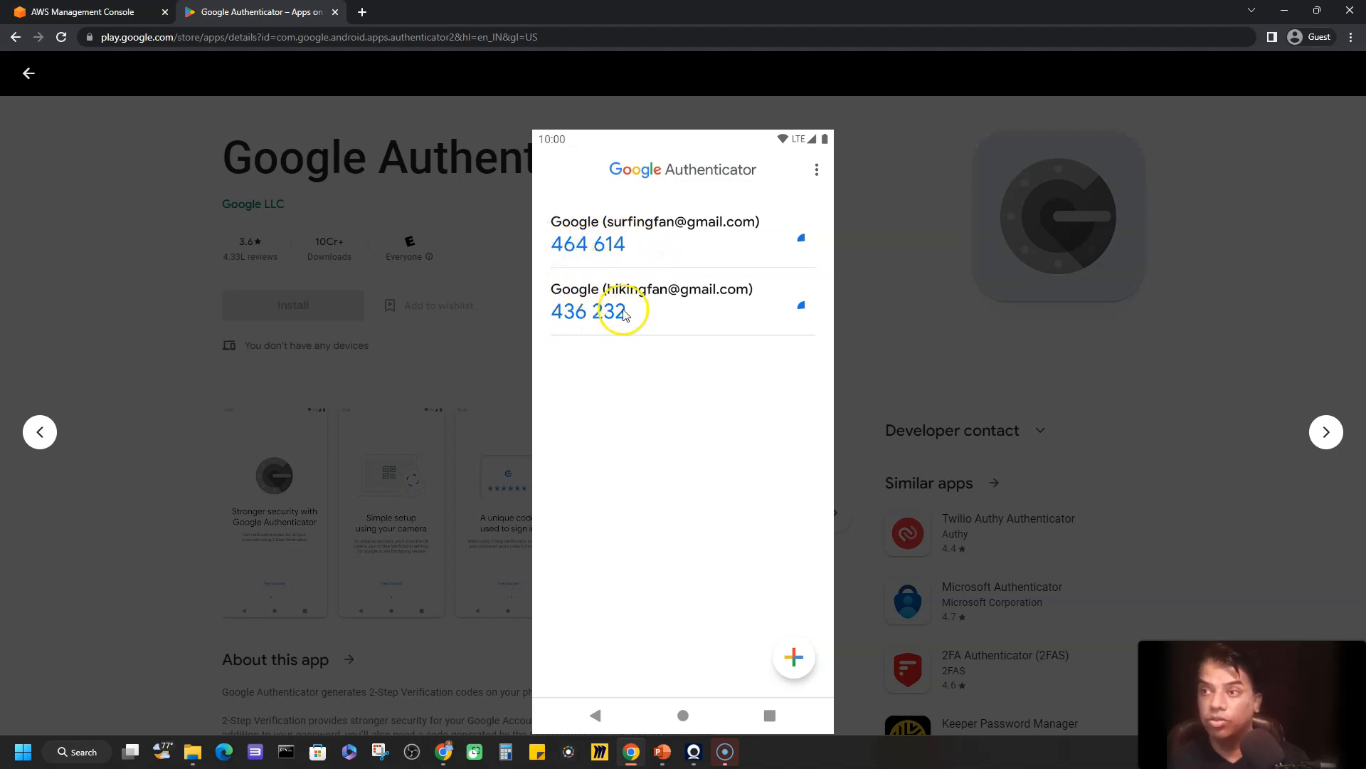
left_click(488, 328)
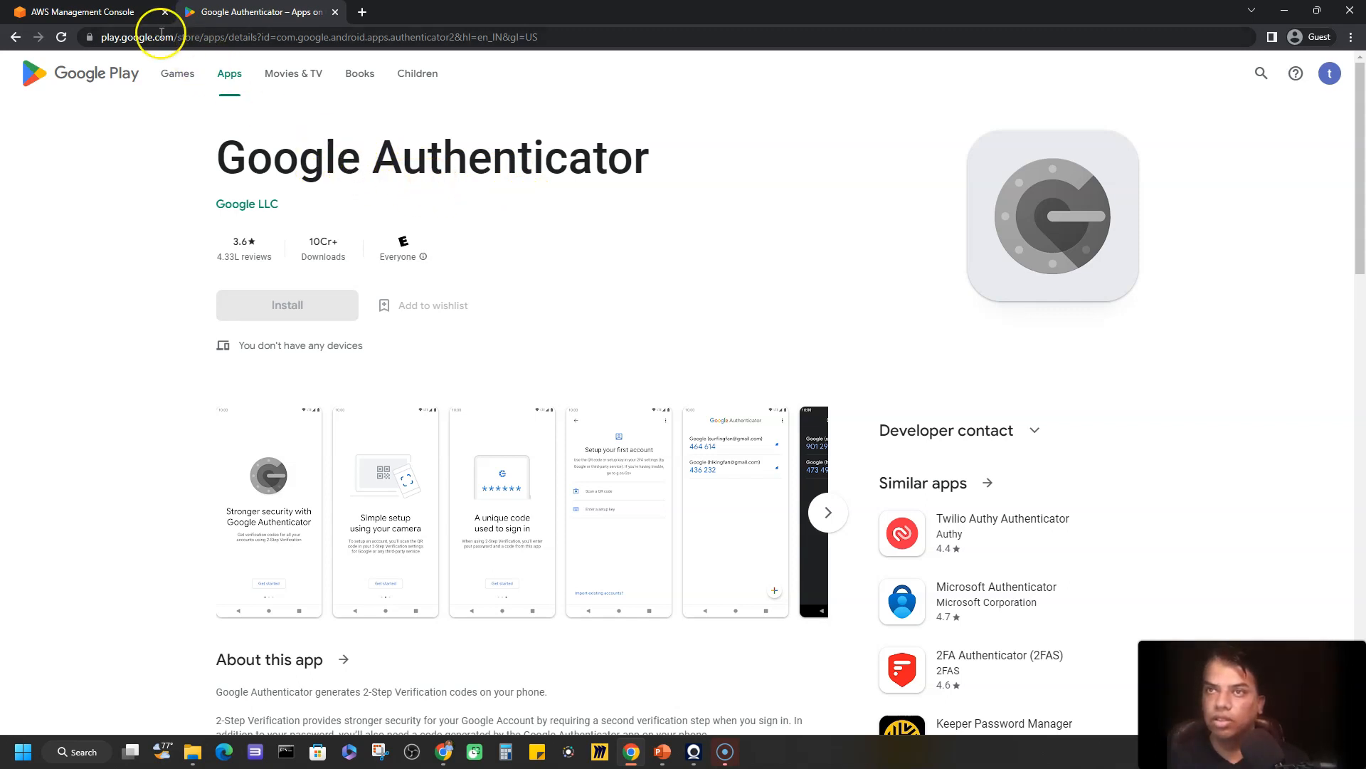
Return to the AWS console and open the Account settings page from the account menu.
left_click(128, 14)
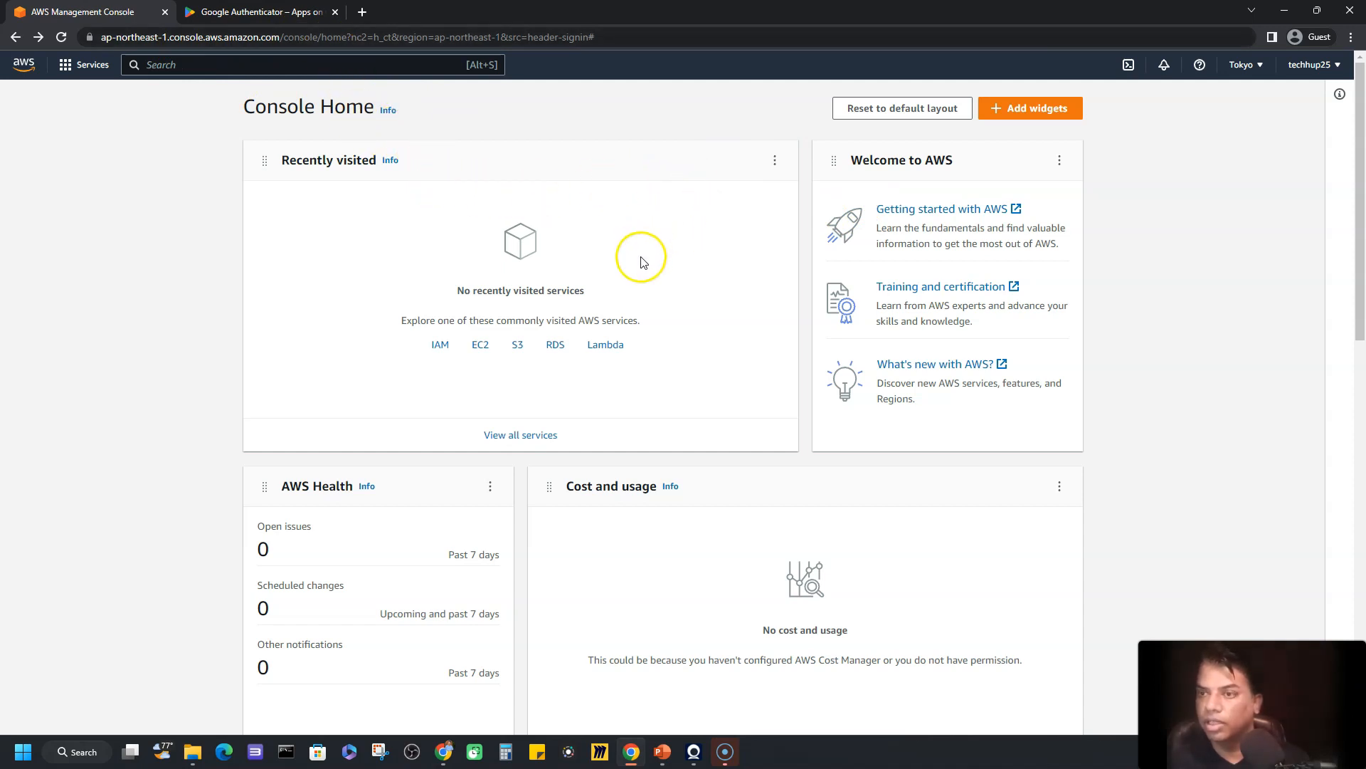
left_click(1312, 65)
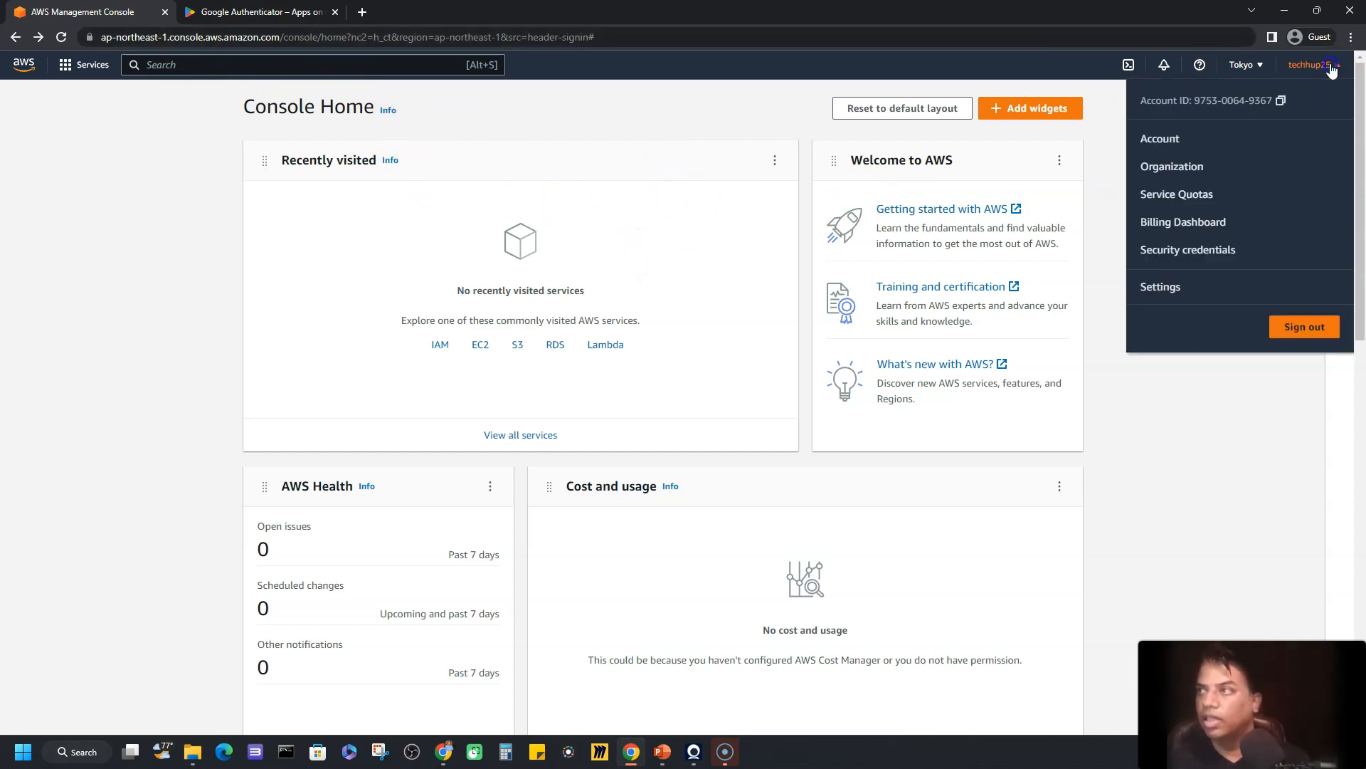
left_click(1160, 139)
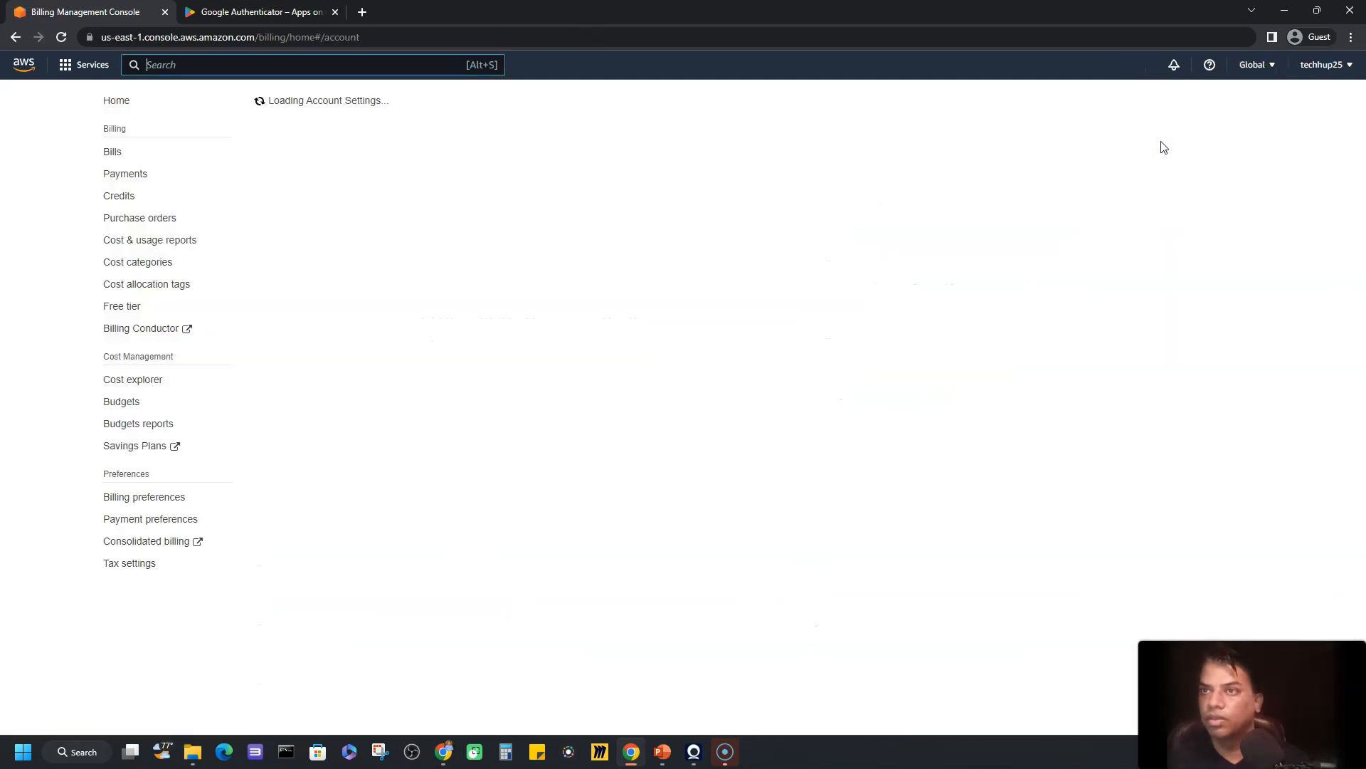
scroll(729, 337, "down", 1)
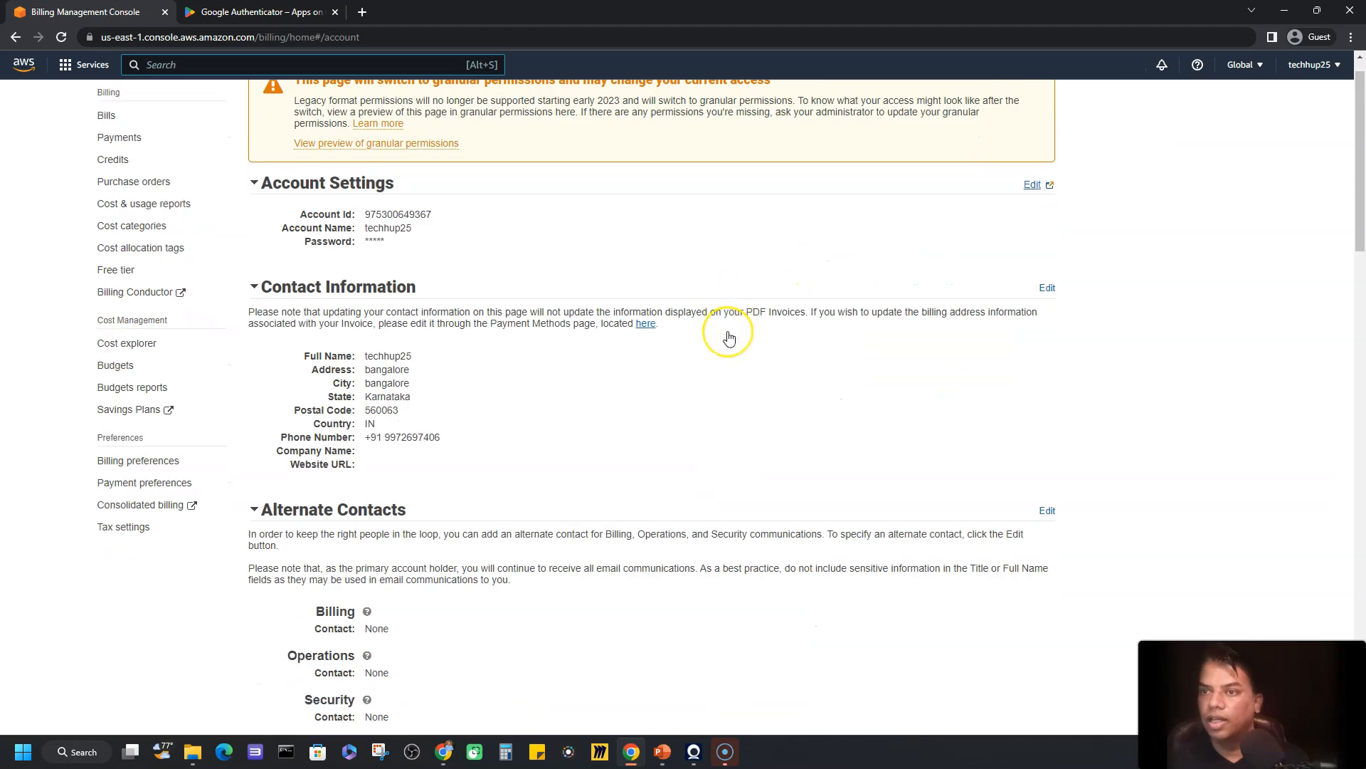
scroll(729, 337, "down", 5)
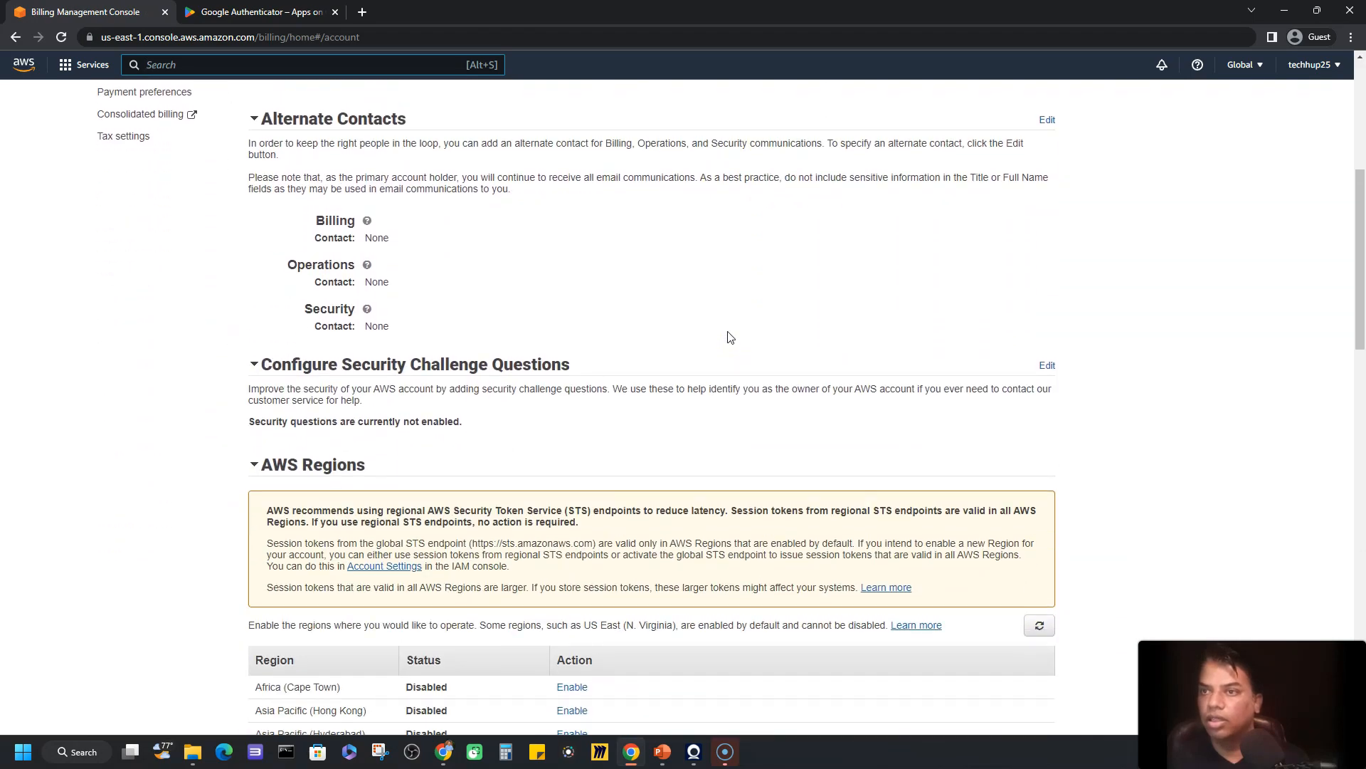
scroll(729, 338, "down", 2)
scroll(730, 337, "up", 8)
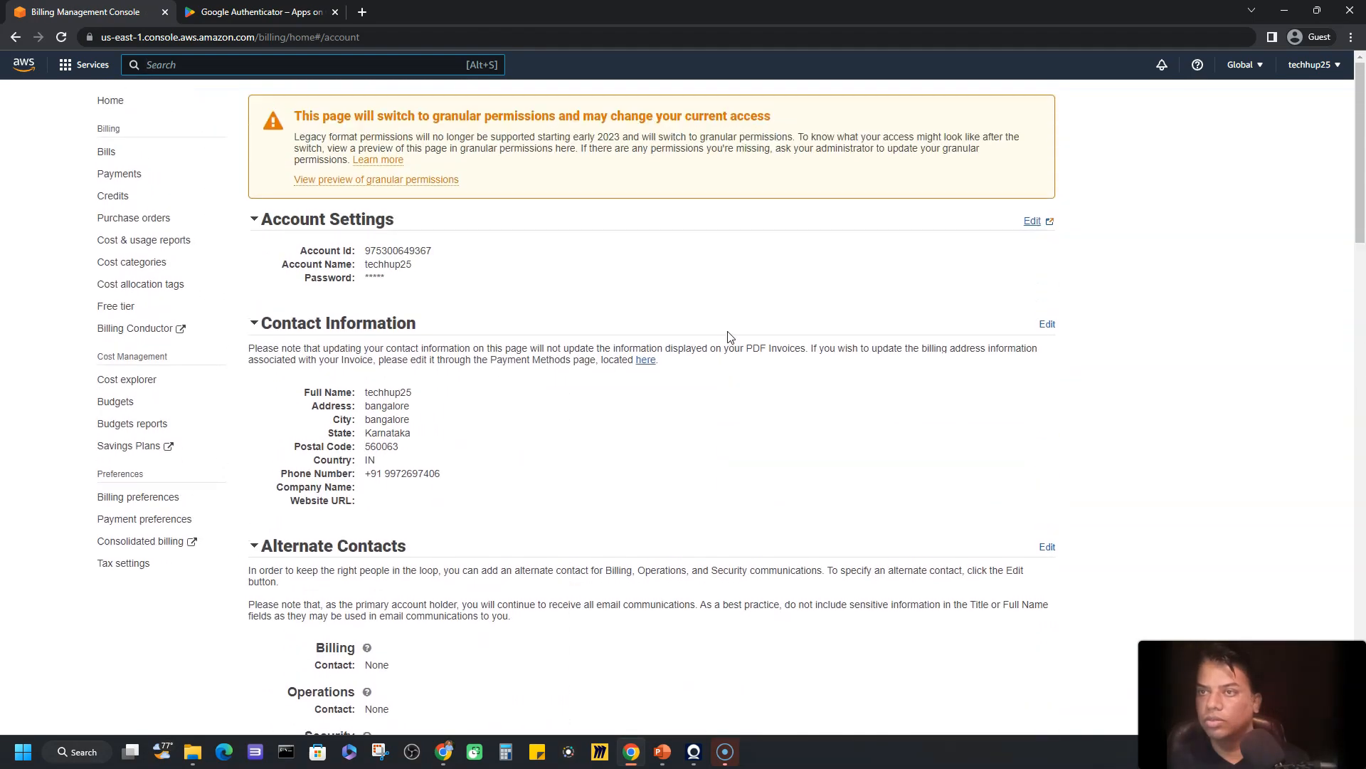
scroll(730, 337, "down", 20)
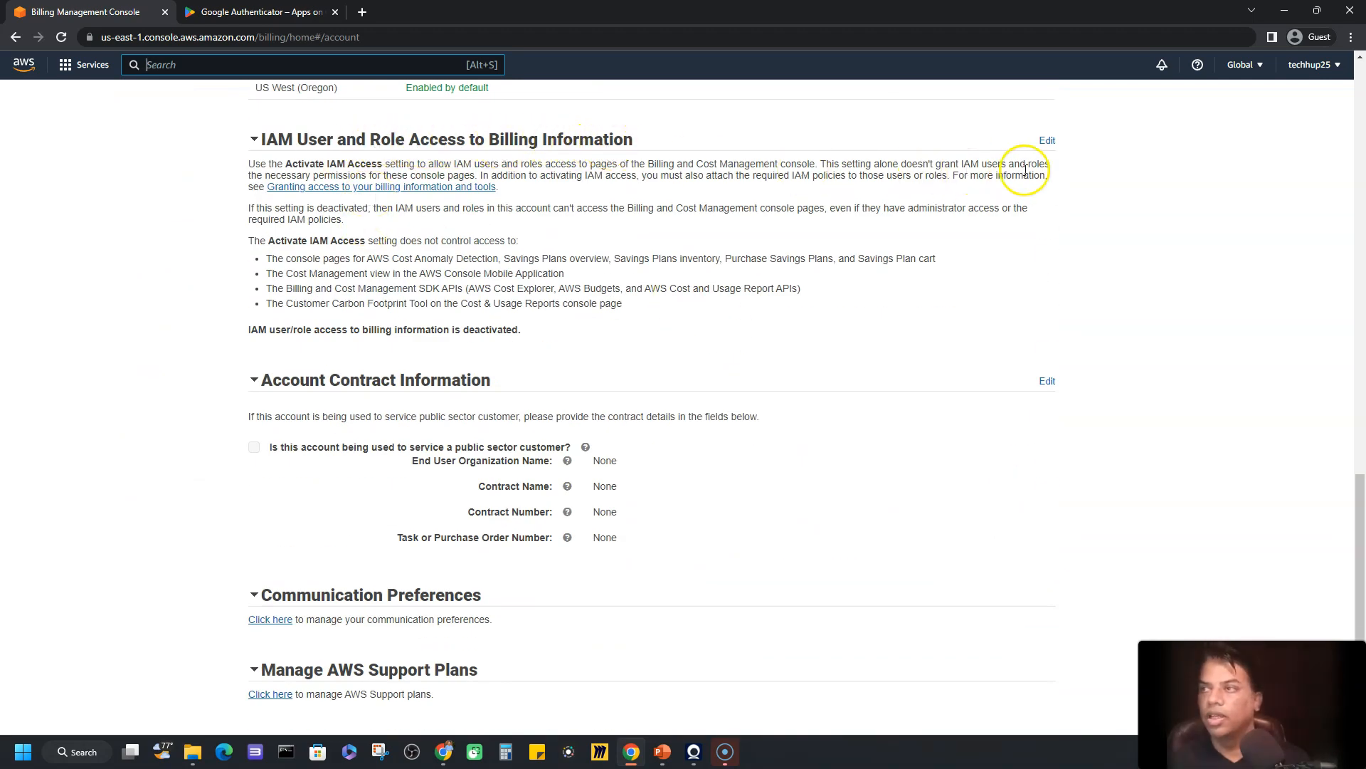
Edit IAM User and Role Access to Billing Information, check Activate IAM Access, and update.
left_click(1048, 143)
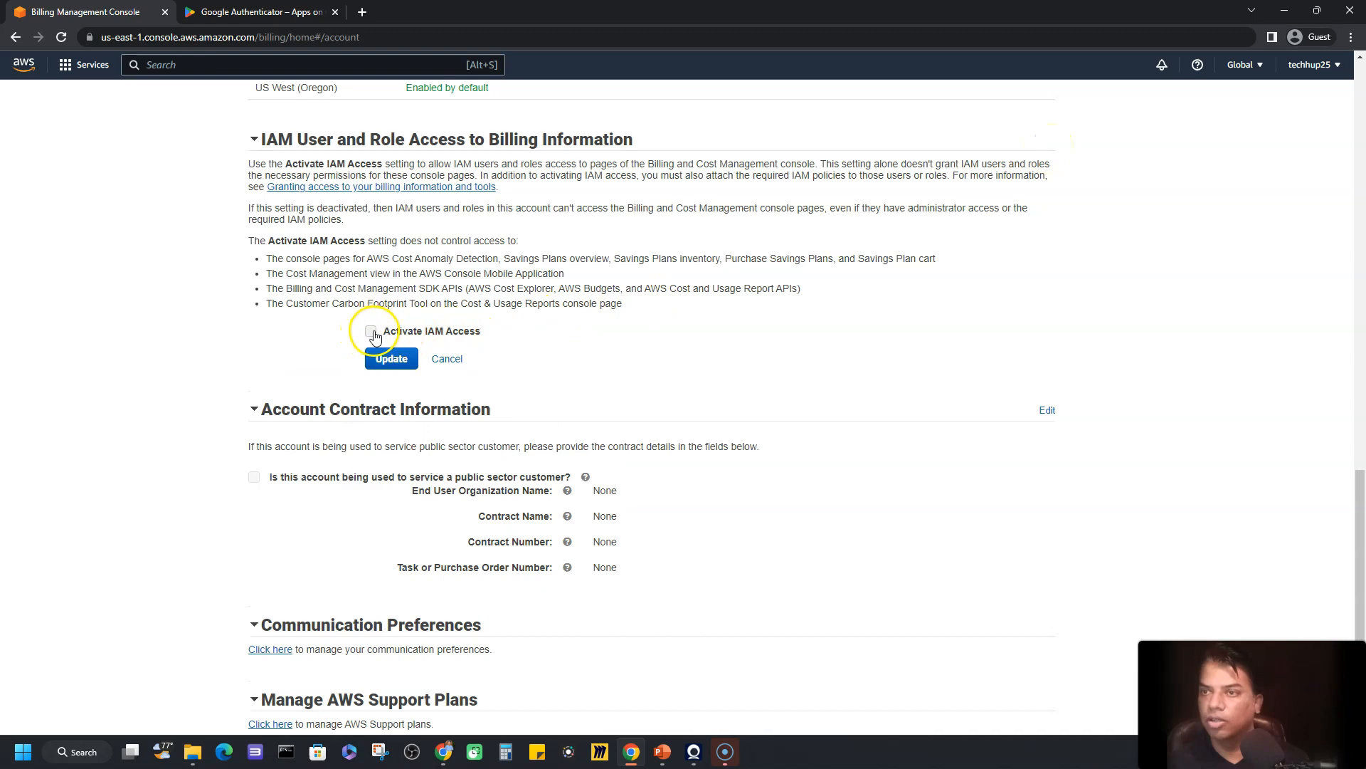
left_click(372, 332)
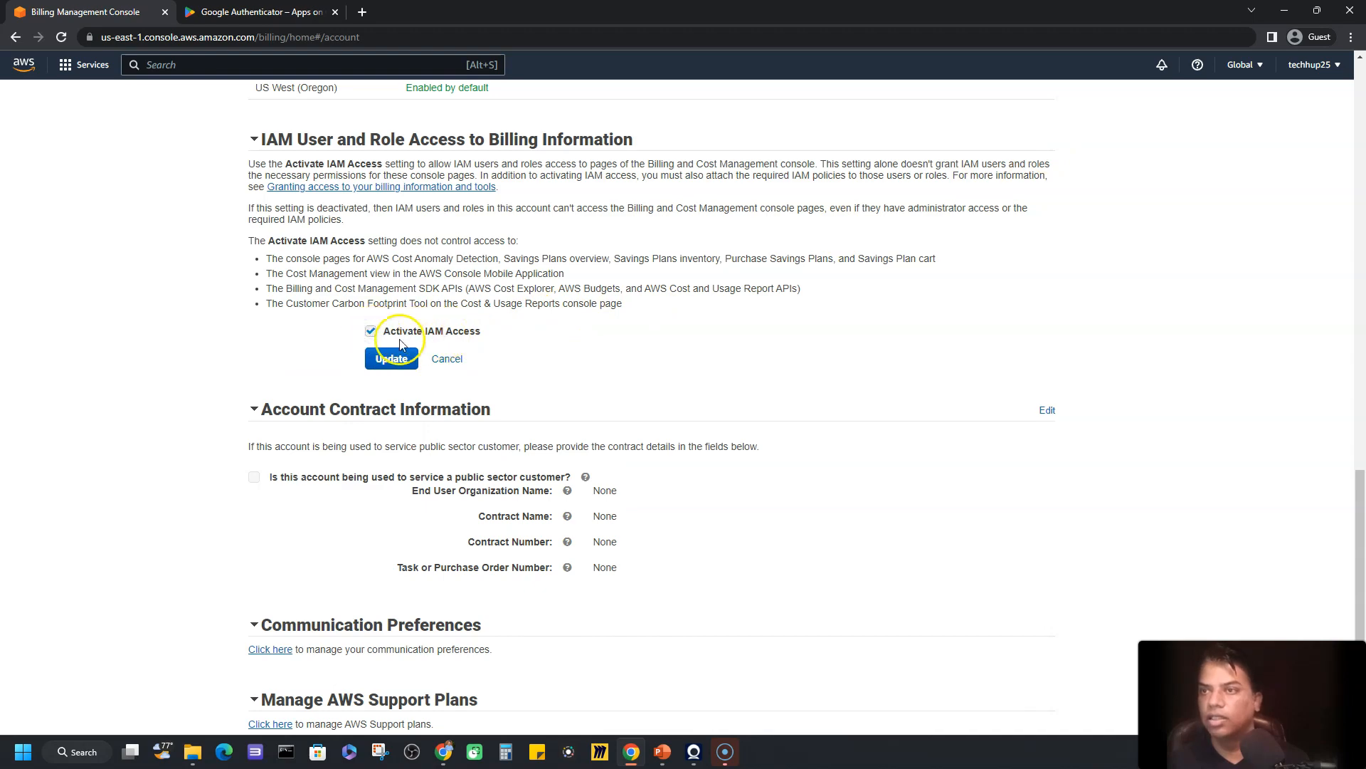
left_click(391, 358)
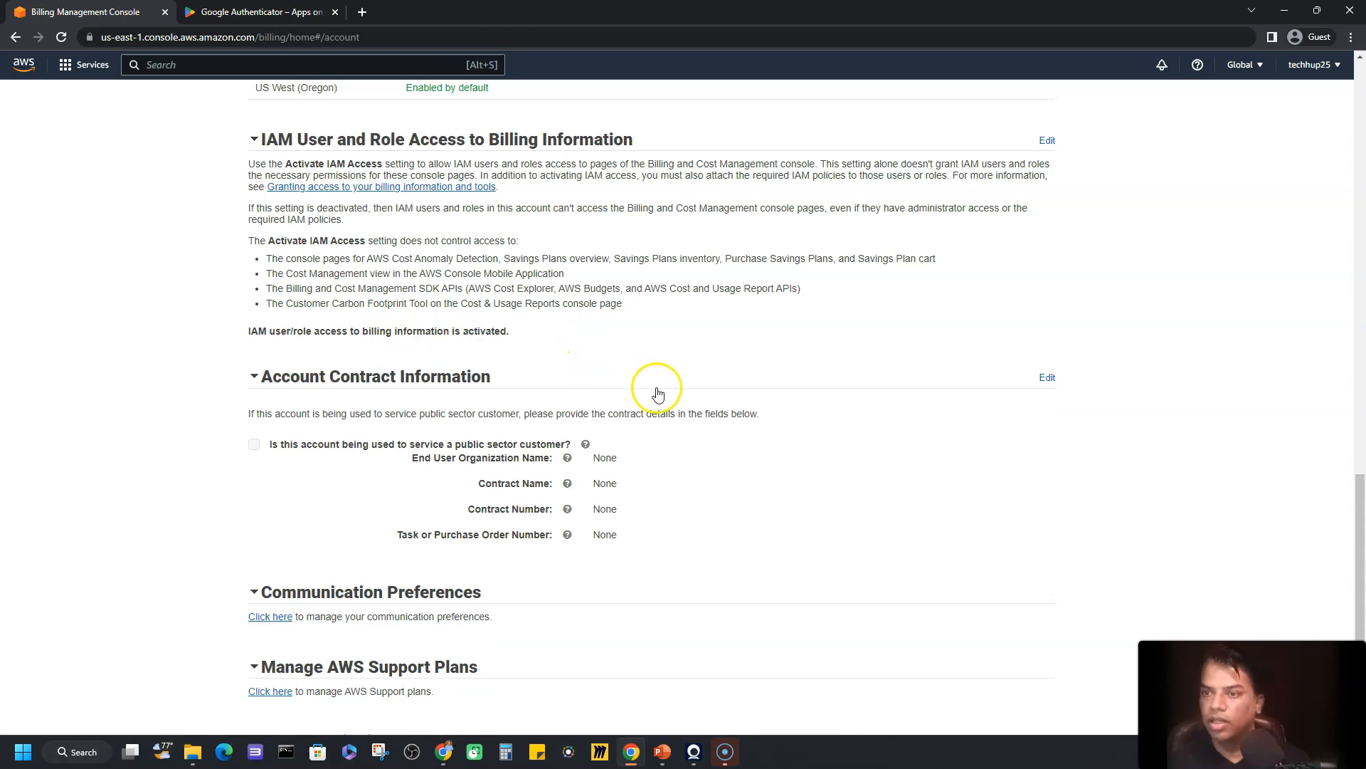
scroll(656, 390, "down", 3)
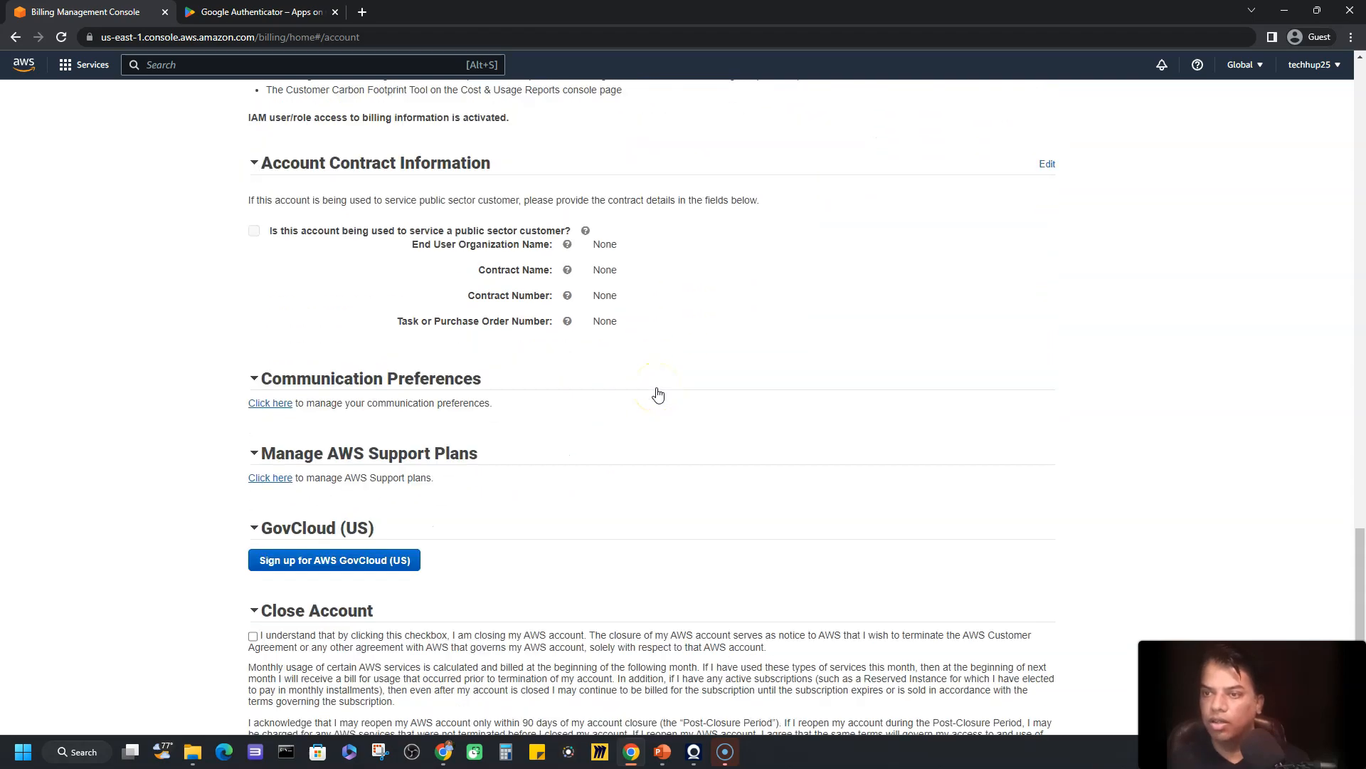
scroll(656, 393, "up", 20)
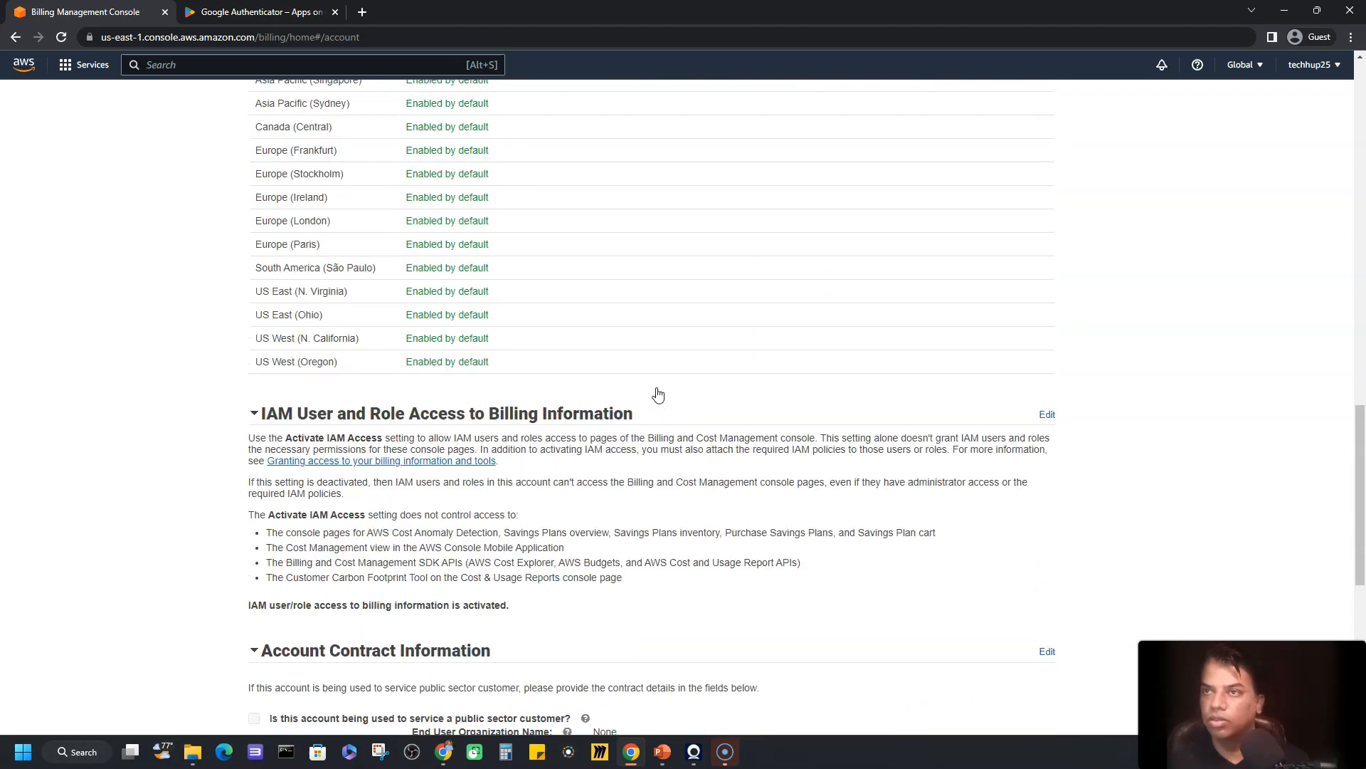
Search for IAM, open its dashboard, and choose Add MFA for the root user.
left_click(232, 64)
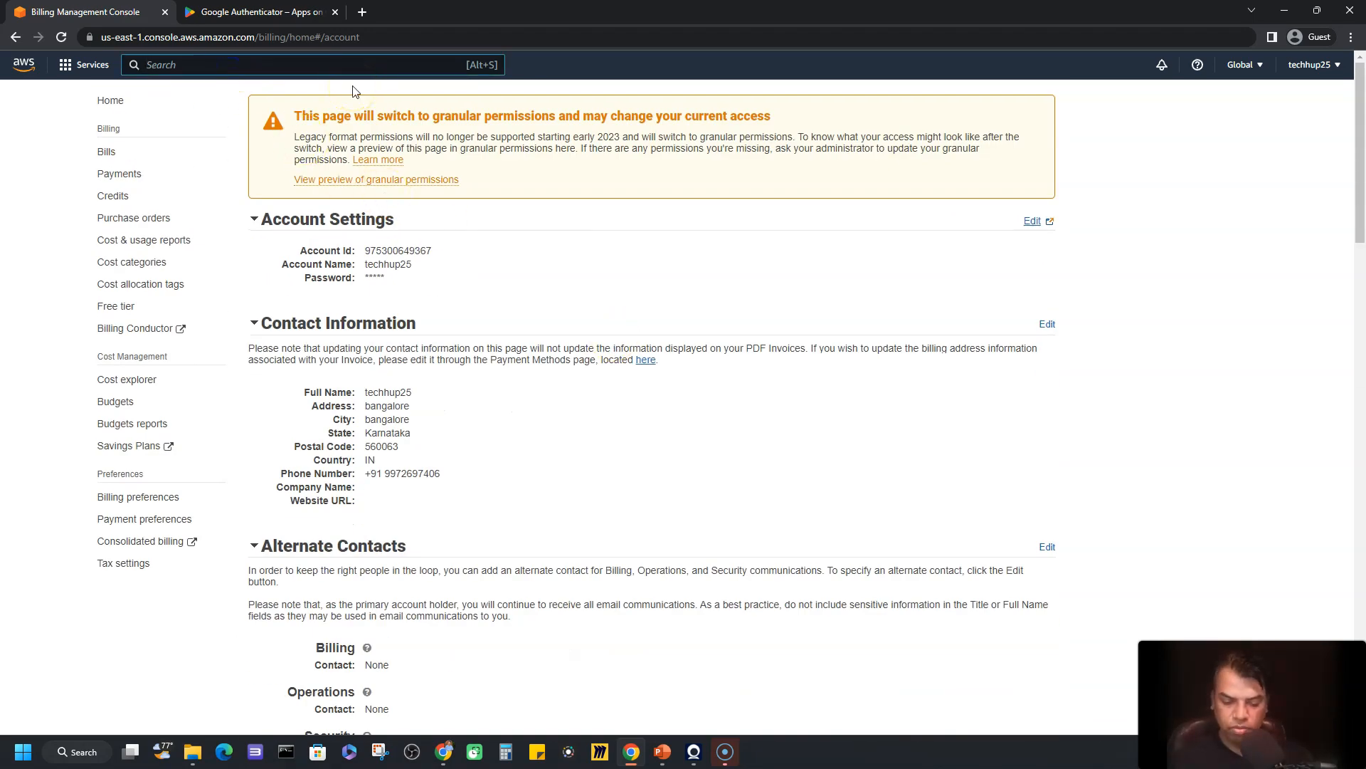
type("IAM")
left_click(356, 178)
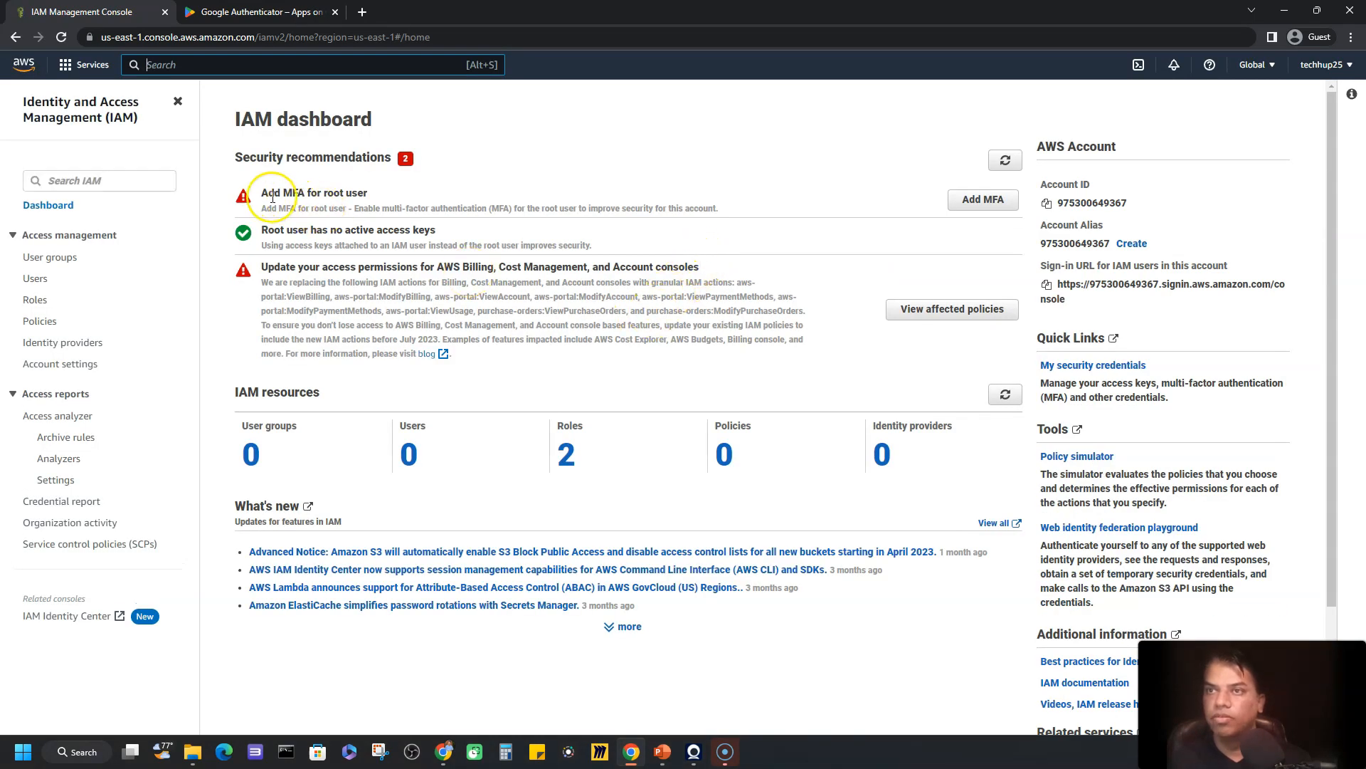
left_click_drag(264, 194, 361, 195)
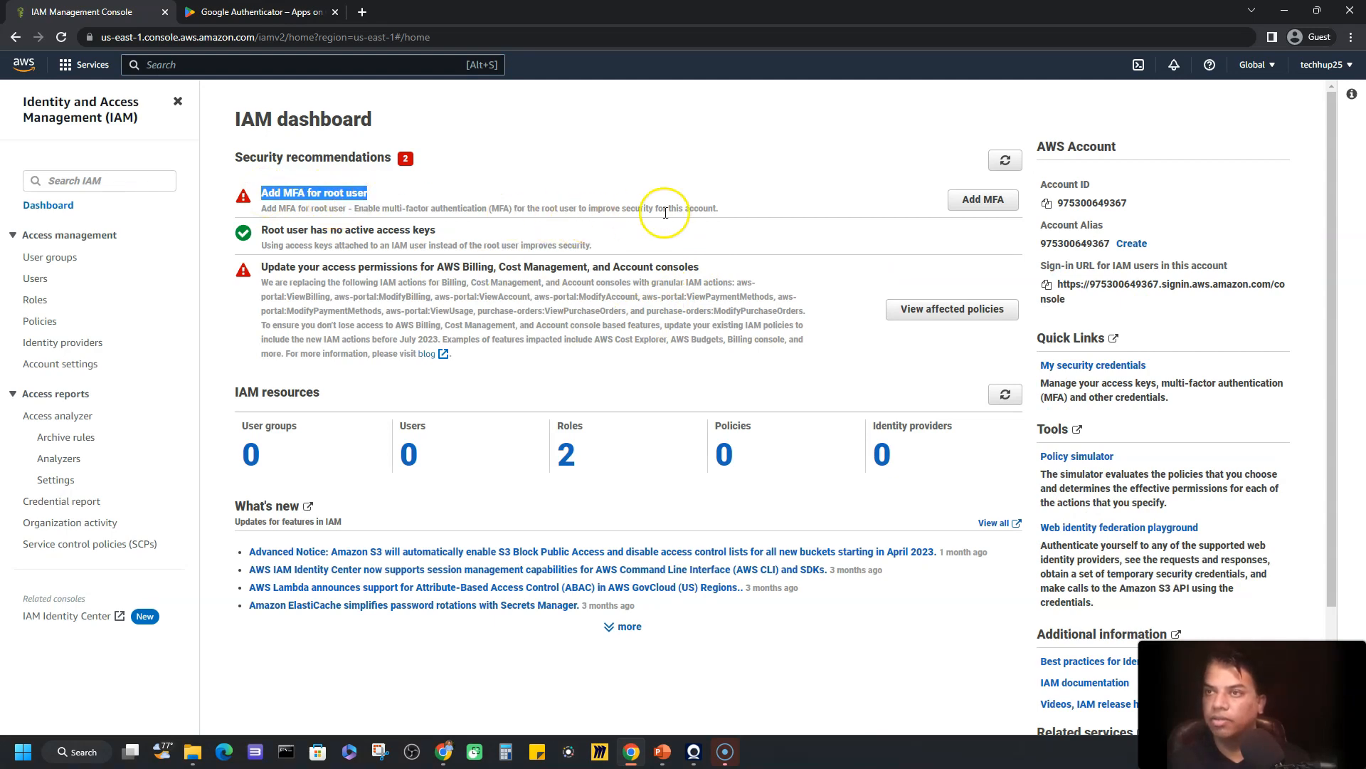
left_click(996, 202)
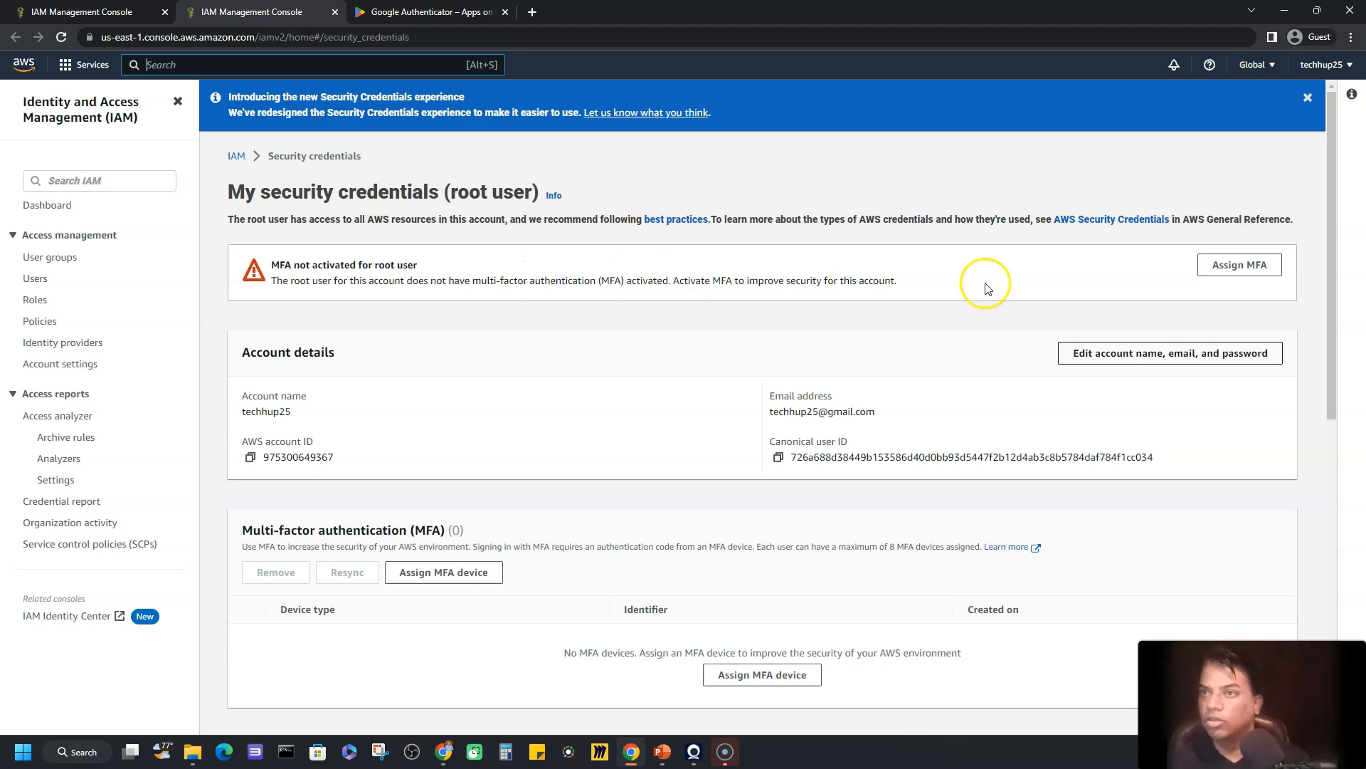
Start assigning an Authenticator app MFA device, enter its device name, and continue.
left_click(1244, 266)
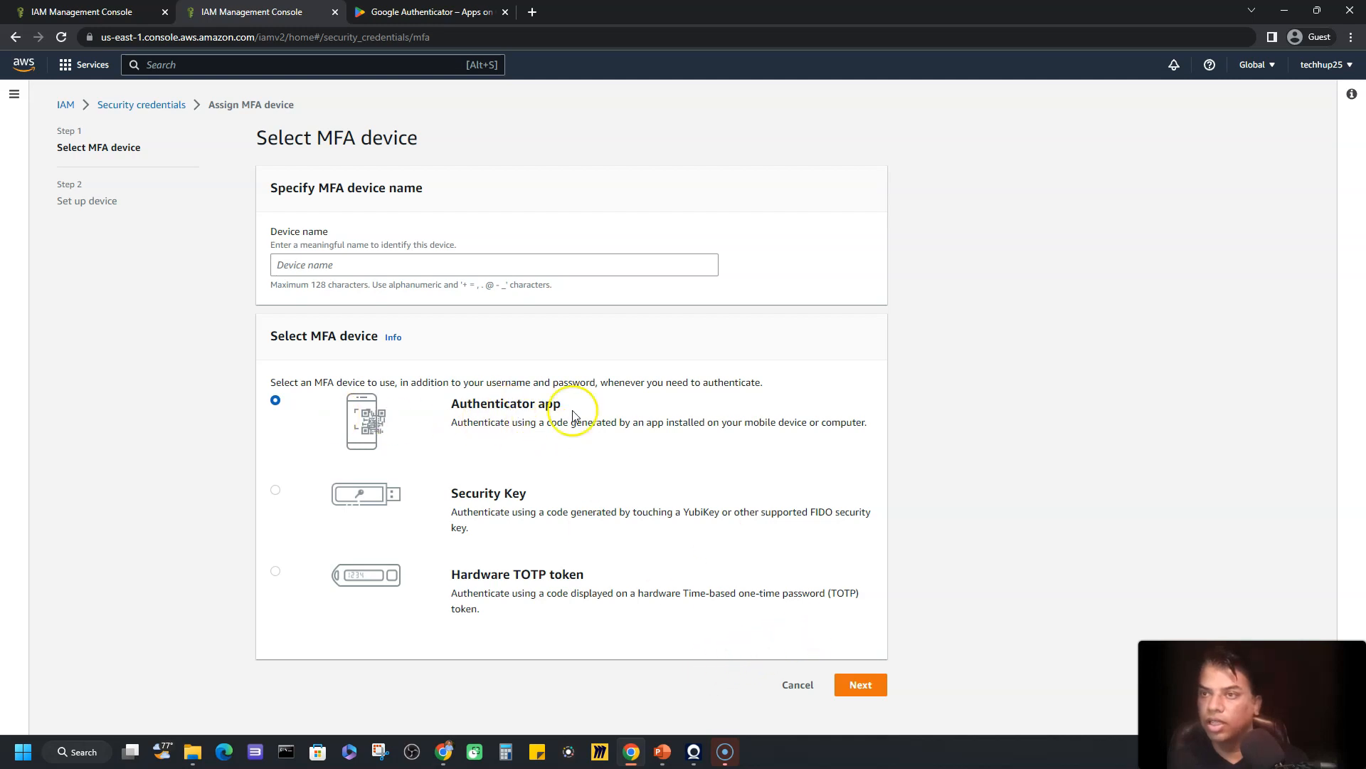
left_click(401, 263)
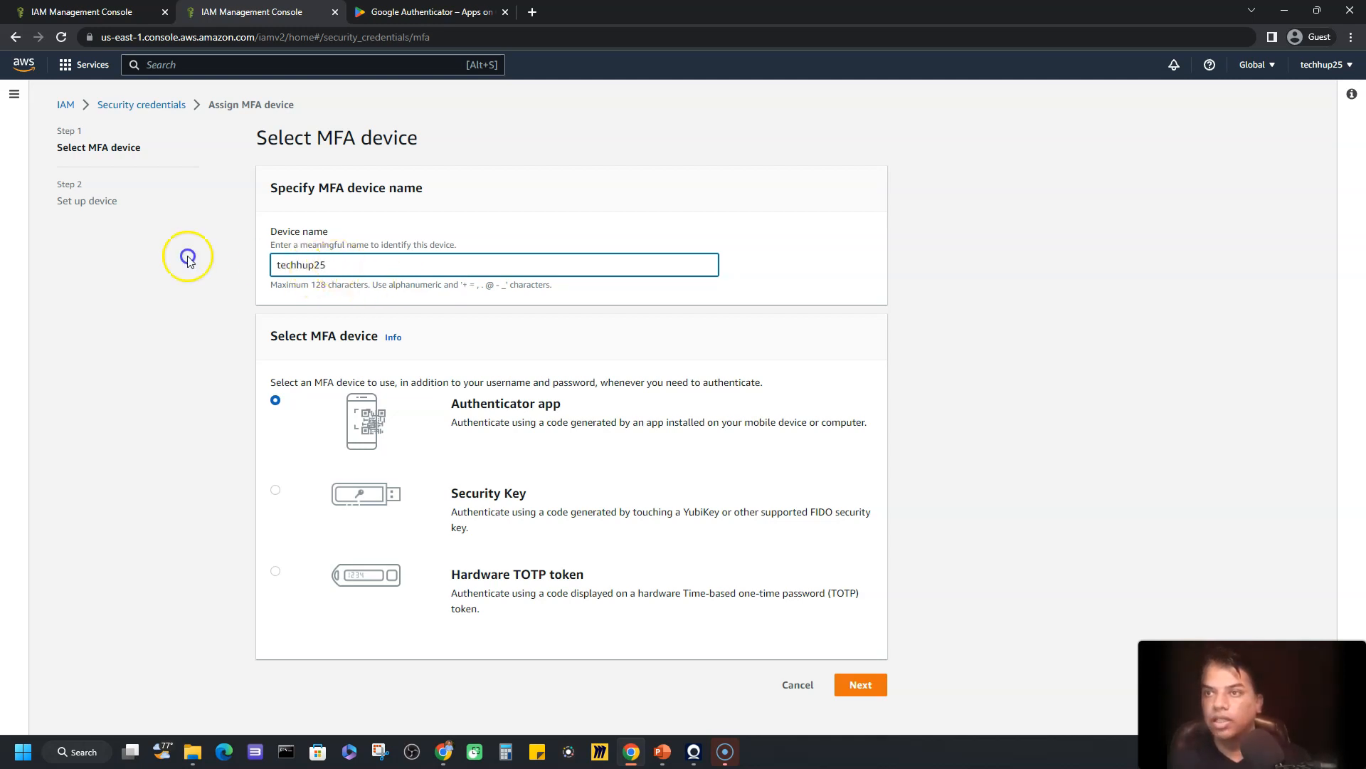
left_click_drag(186, 256, 448, 283)
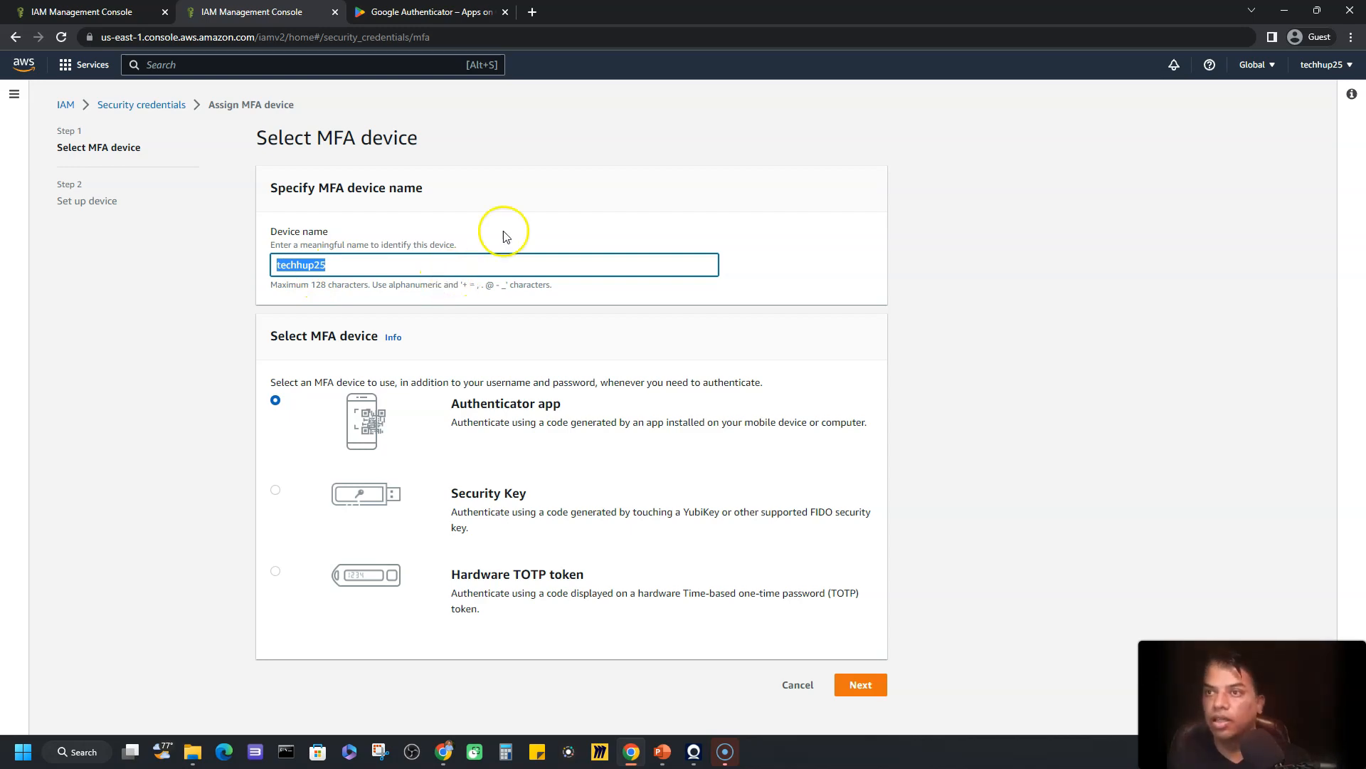
left_click(861, 684)
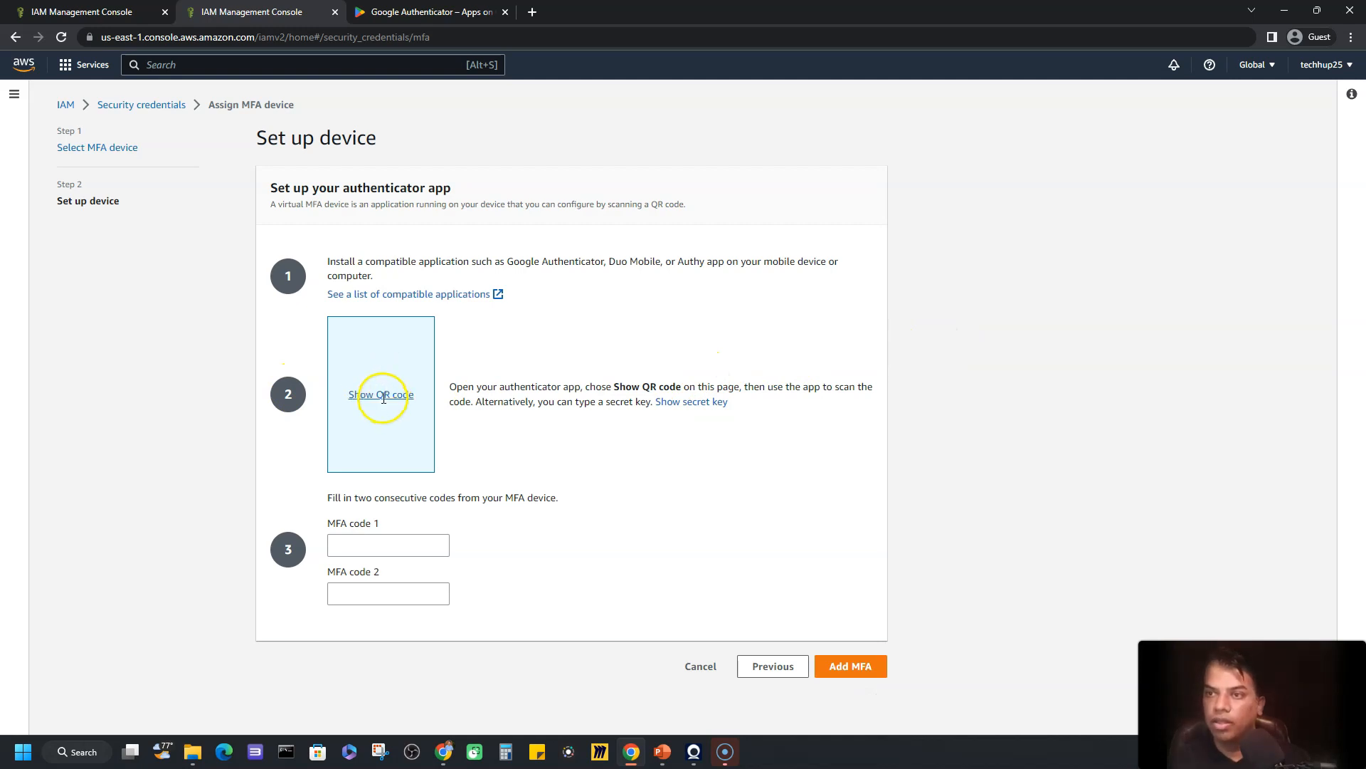
Show the QR code, enter two consecutive authenticator codes, and add the virtual MFA device.
left_click(382, 394)
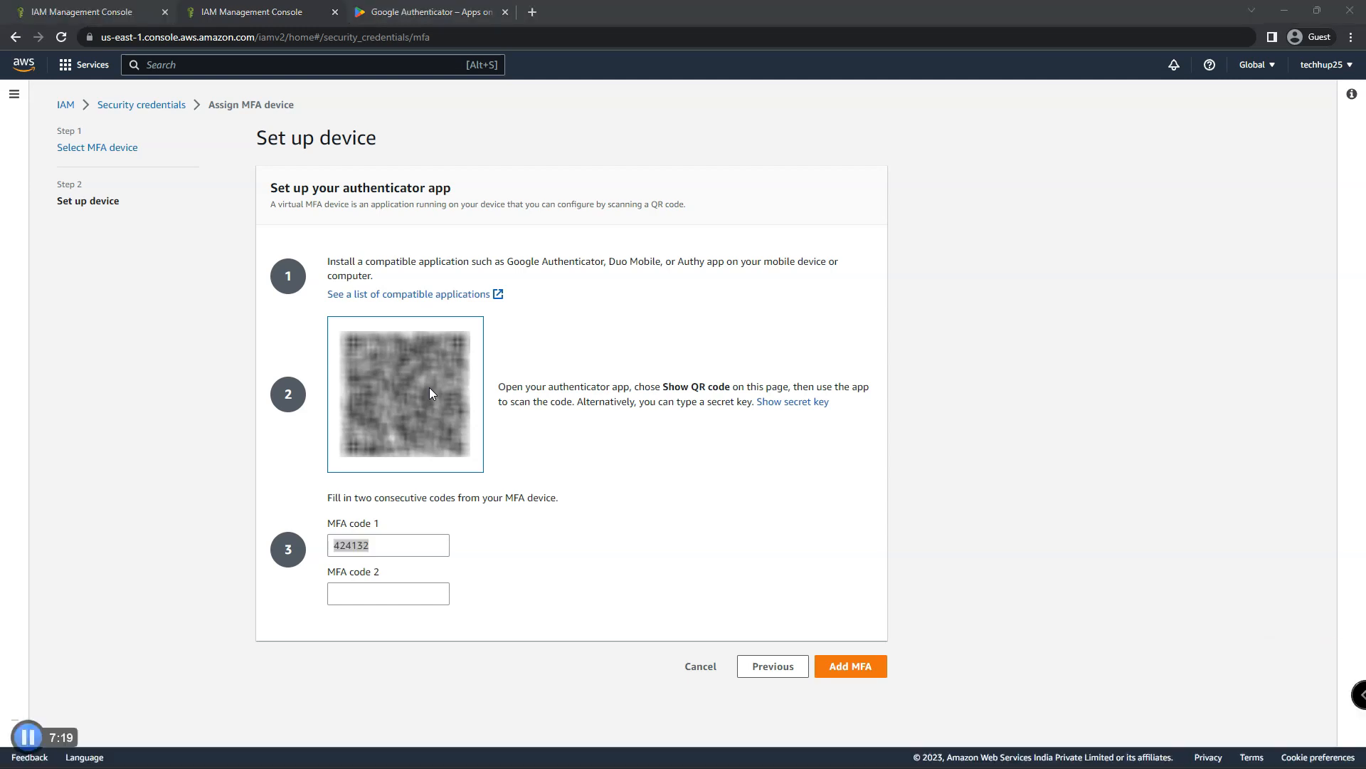
double_click(364, 547)
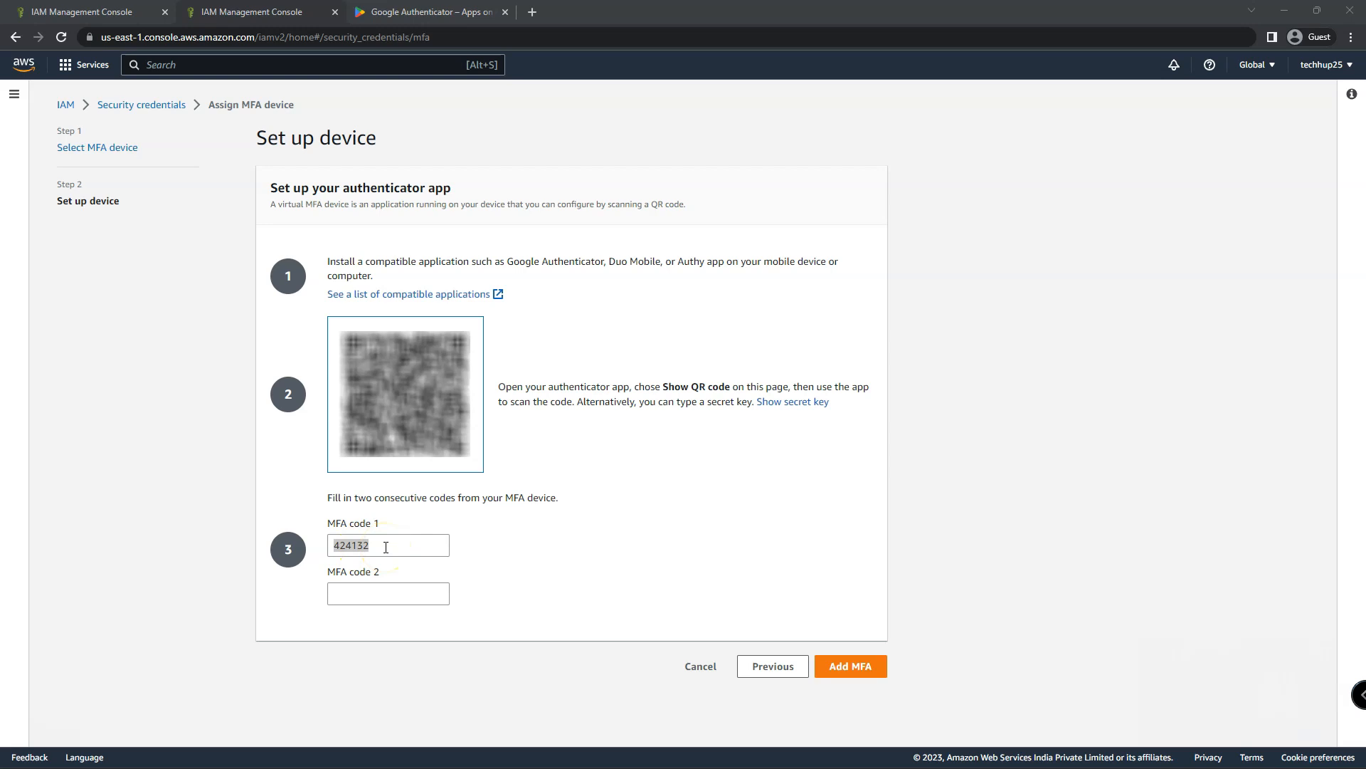
double_click(382, 547)
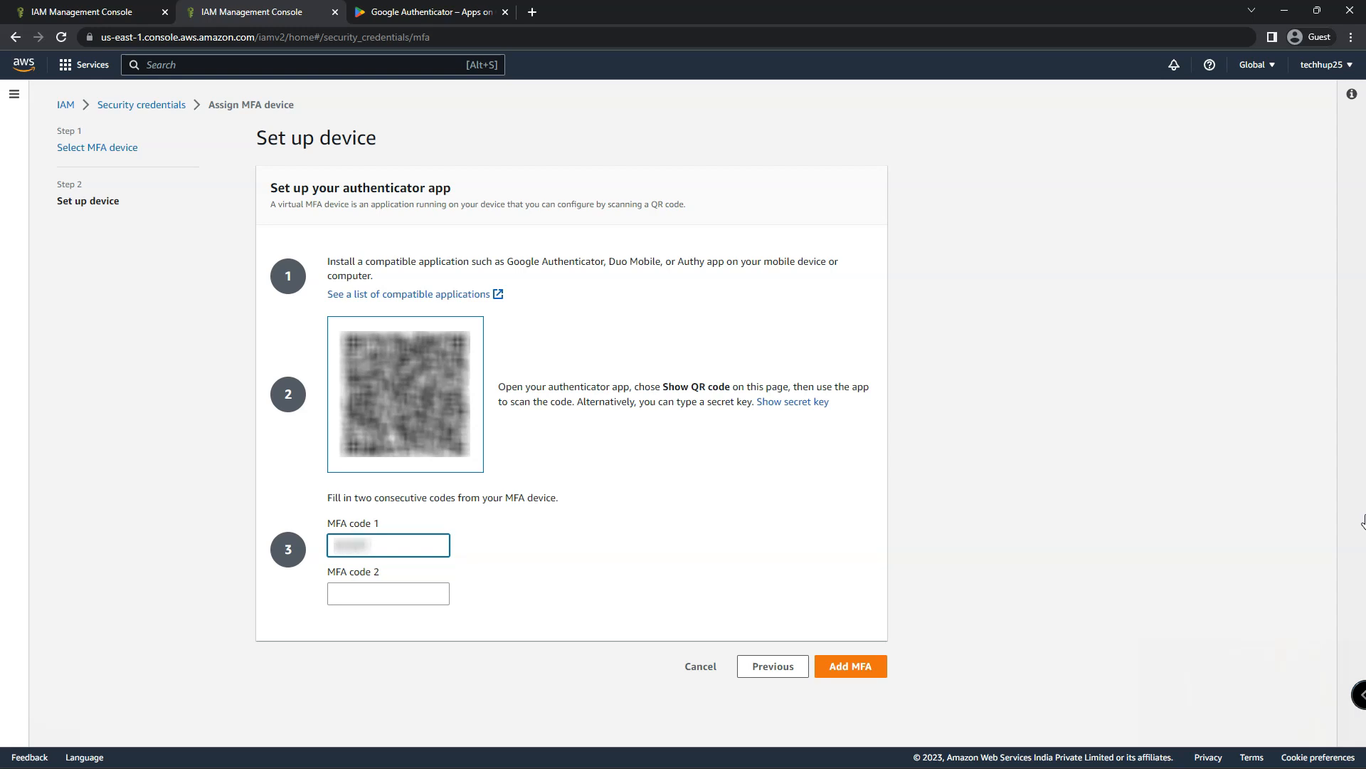
left_click(373, 586)
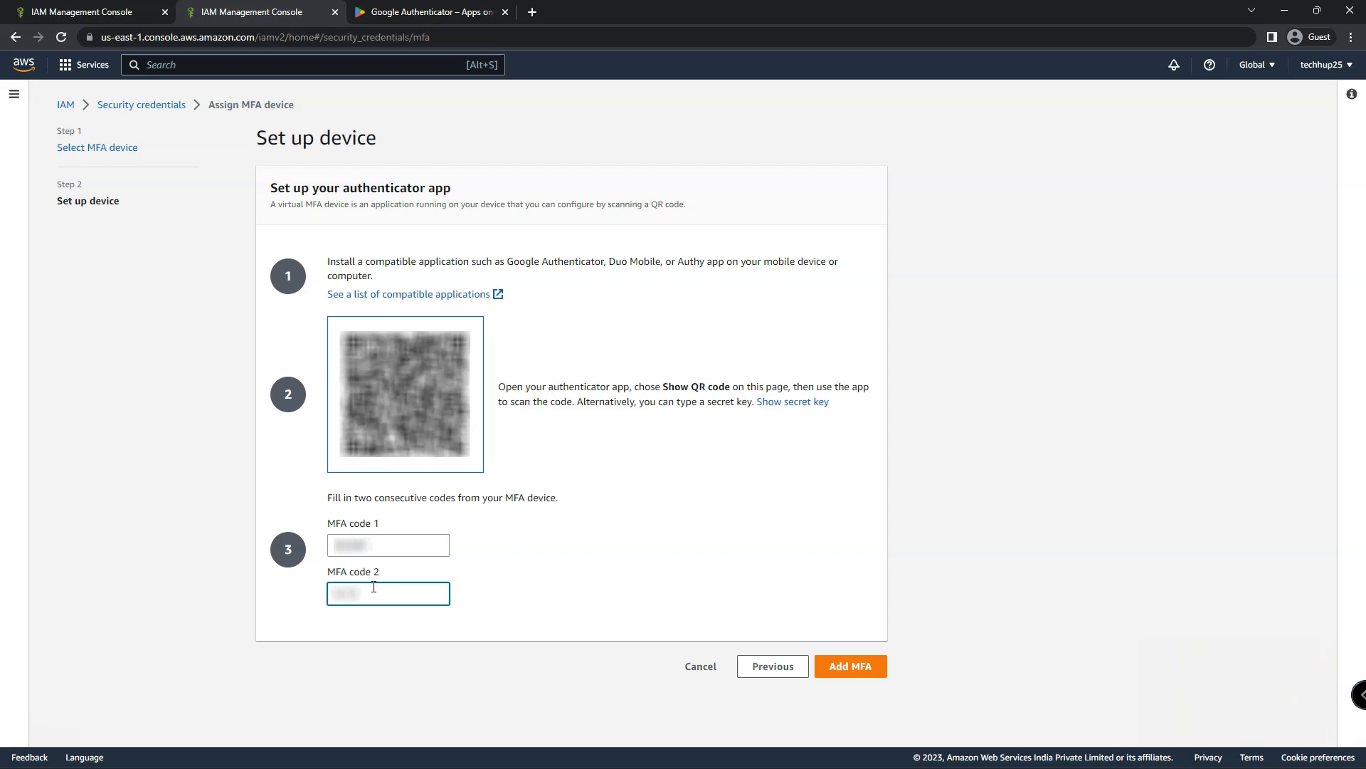
left_click(861, 667)
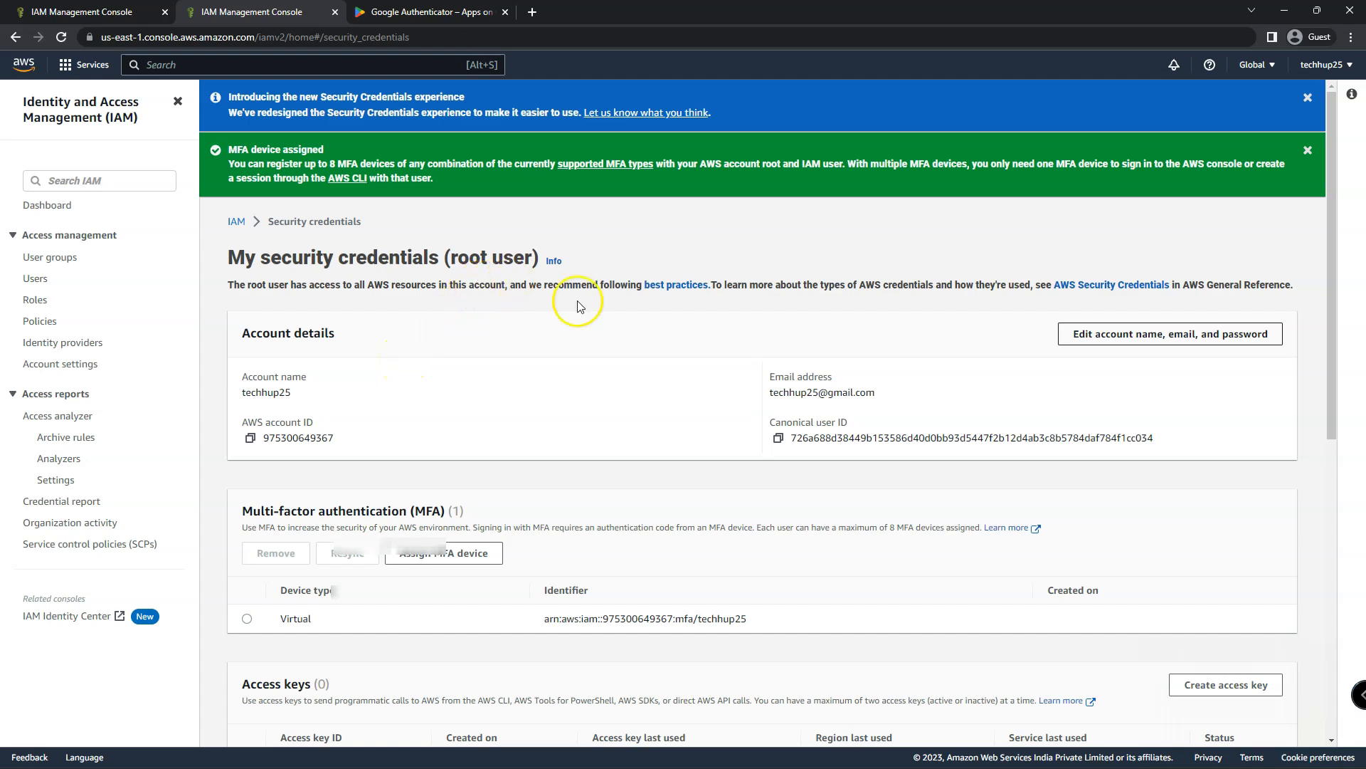
Dismiss the announcement and MFA-assigned banners, then sign out of the root account.
scroll(624, 328, "down", 2)
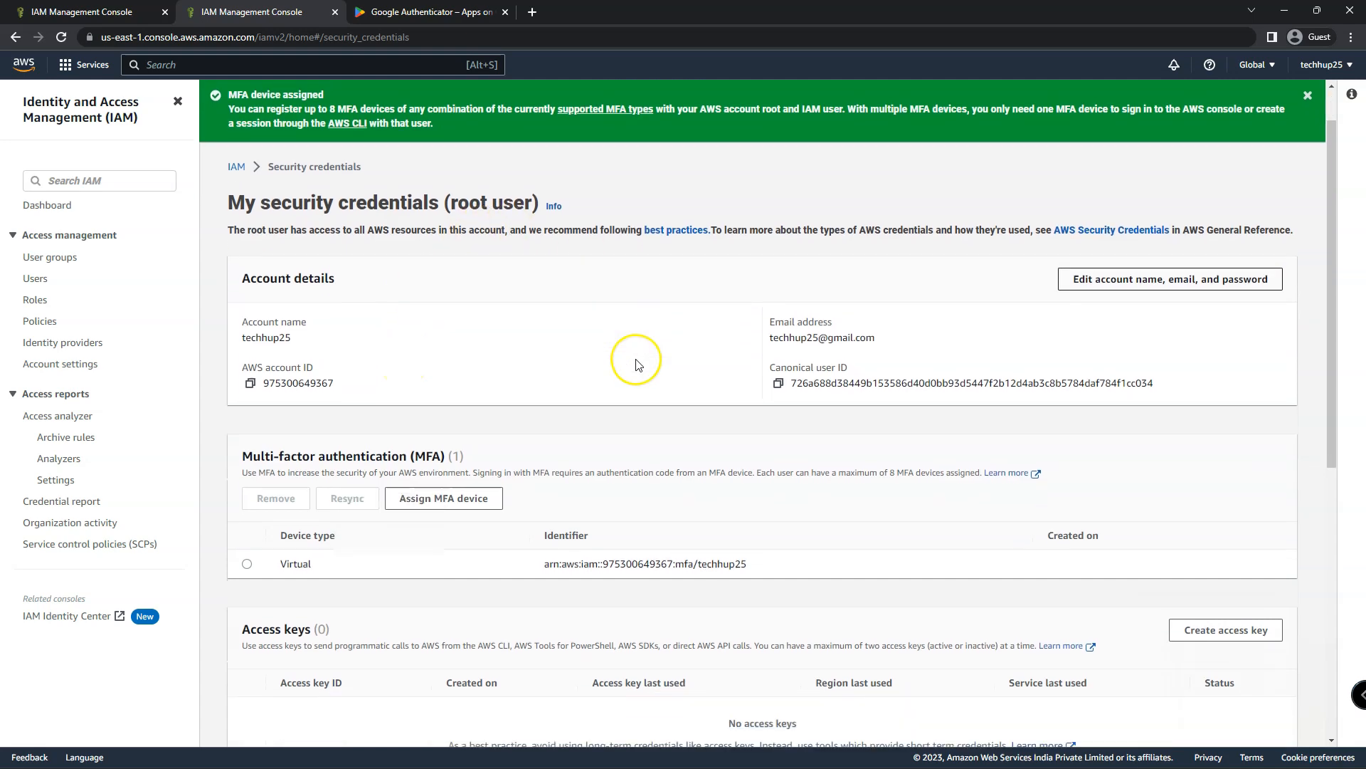
scroll(638, 365, "up", 1)
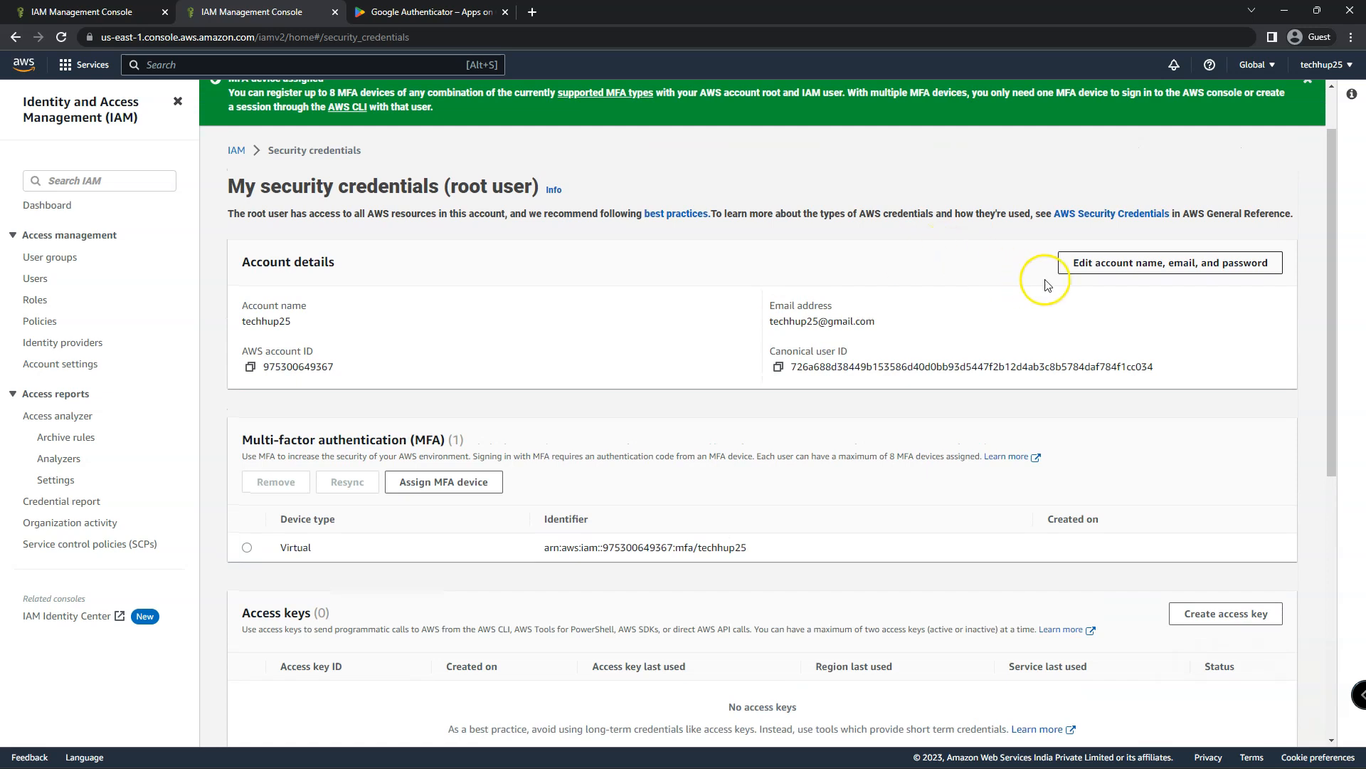
scroll(1039, 278, "up", 1)
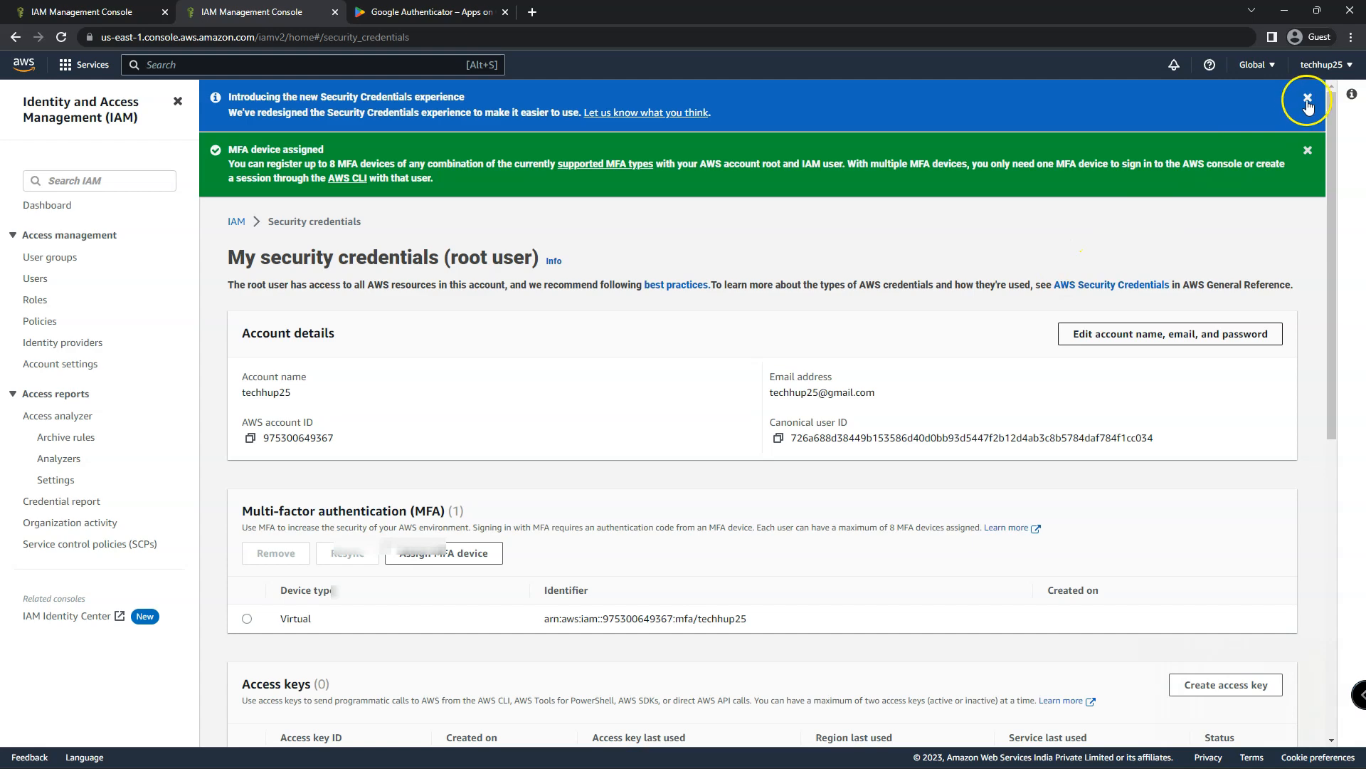
left_click(1308, 99)
left_click(1308, 99)
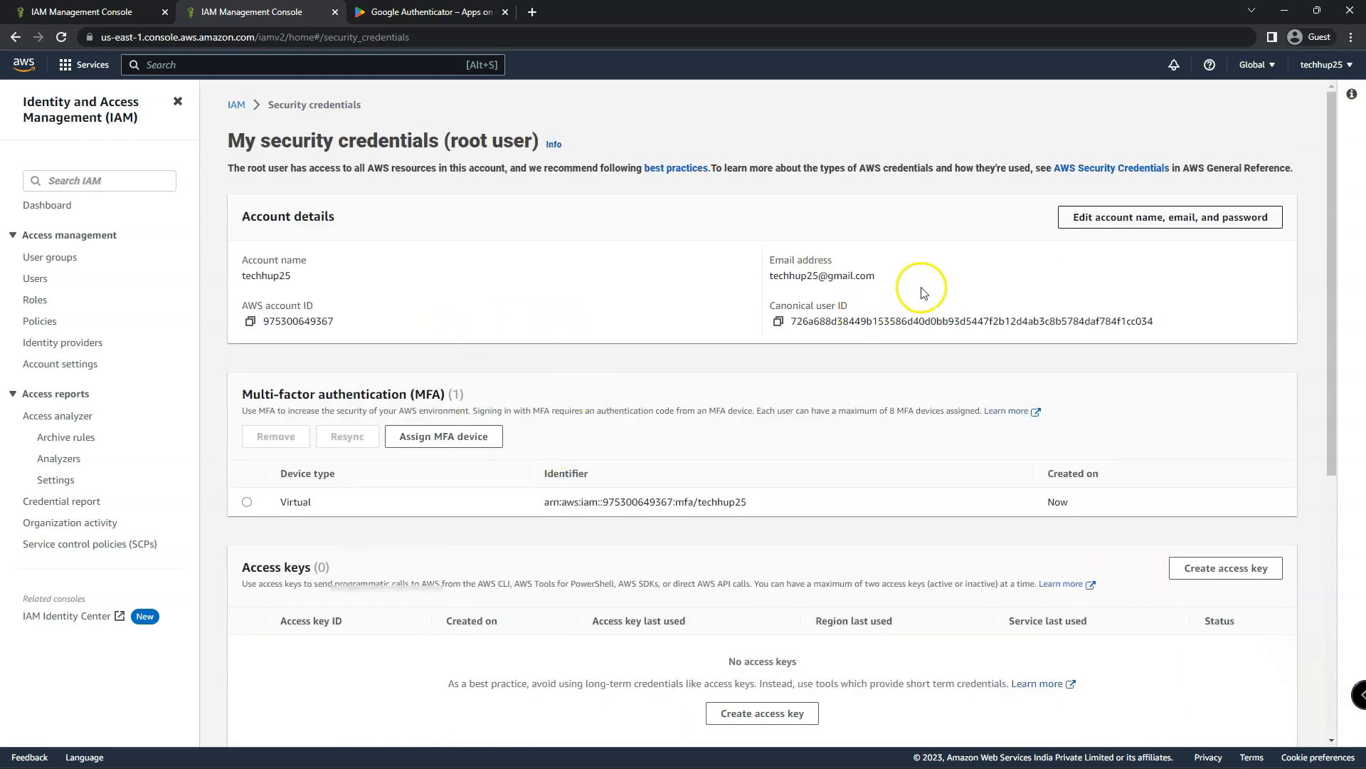
left_click(1343, 66)
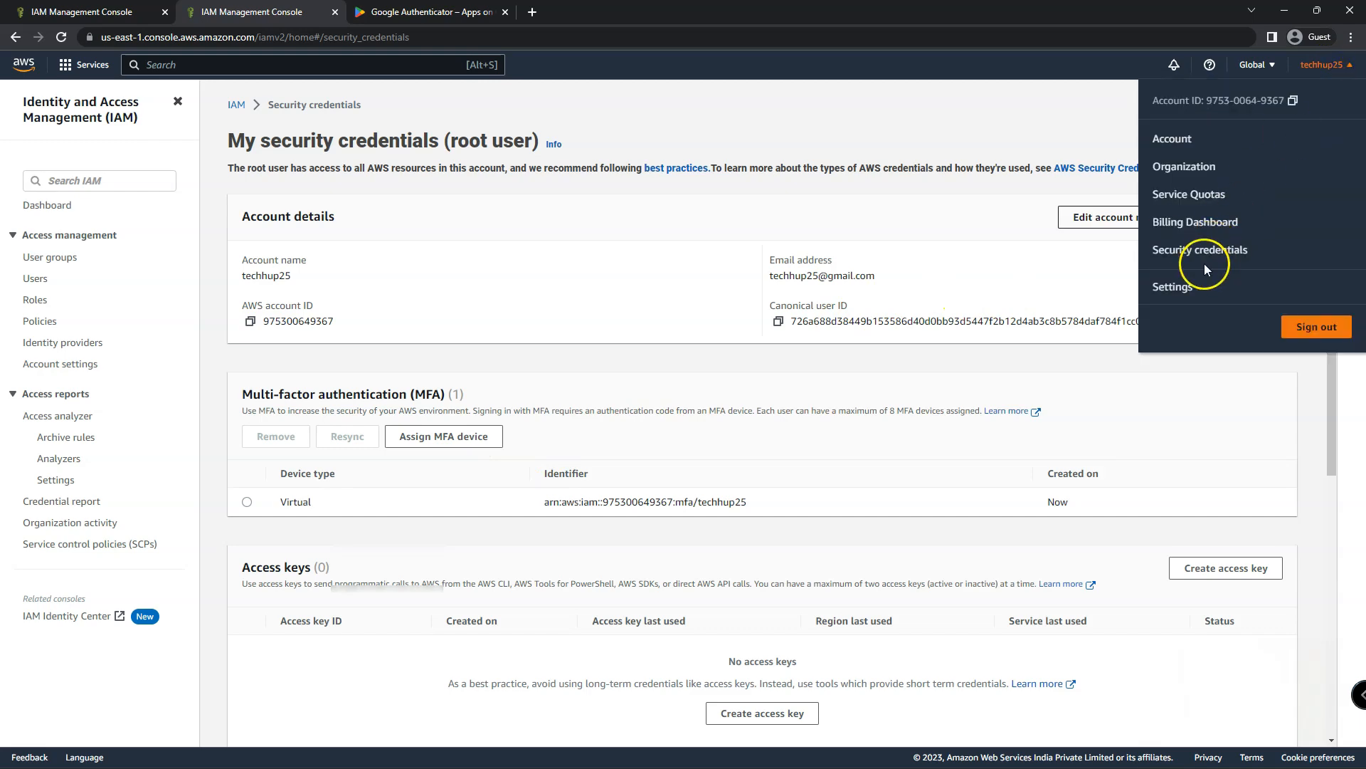
left_click(1316, 327)
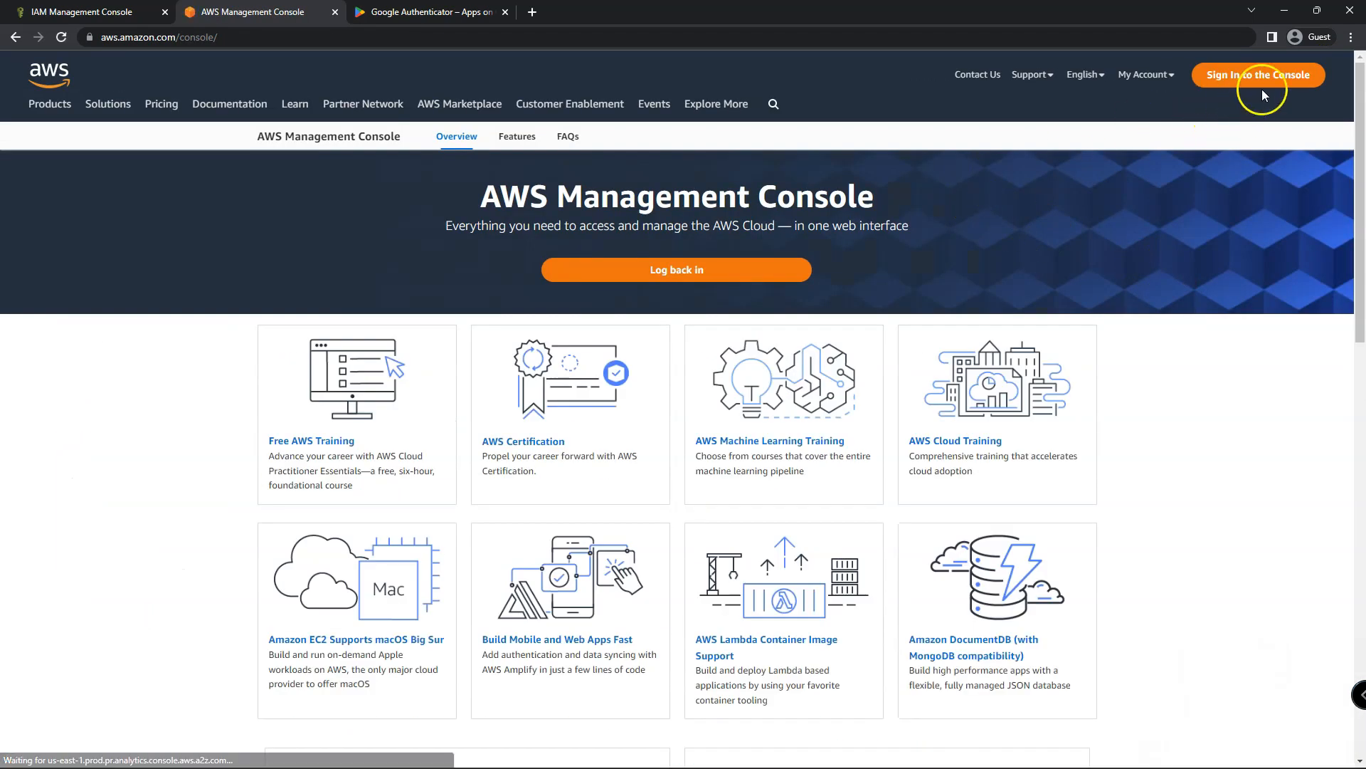
Sign in to the console with the root user's email address and account password.
left_click(1262, 92)
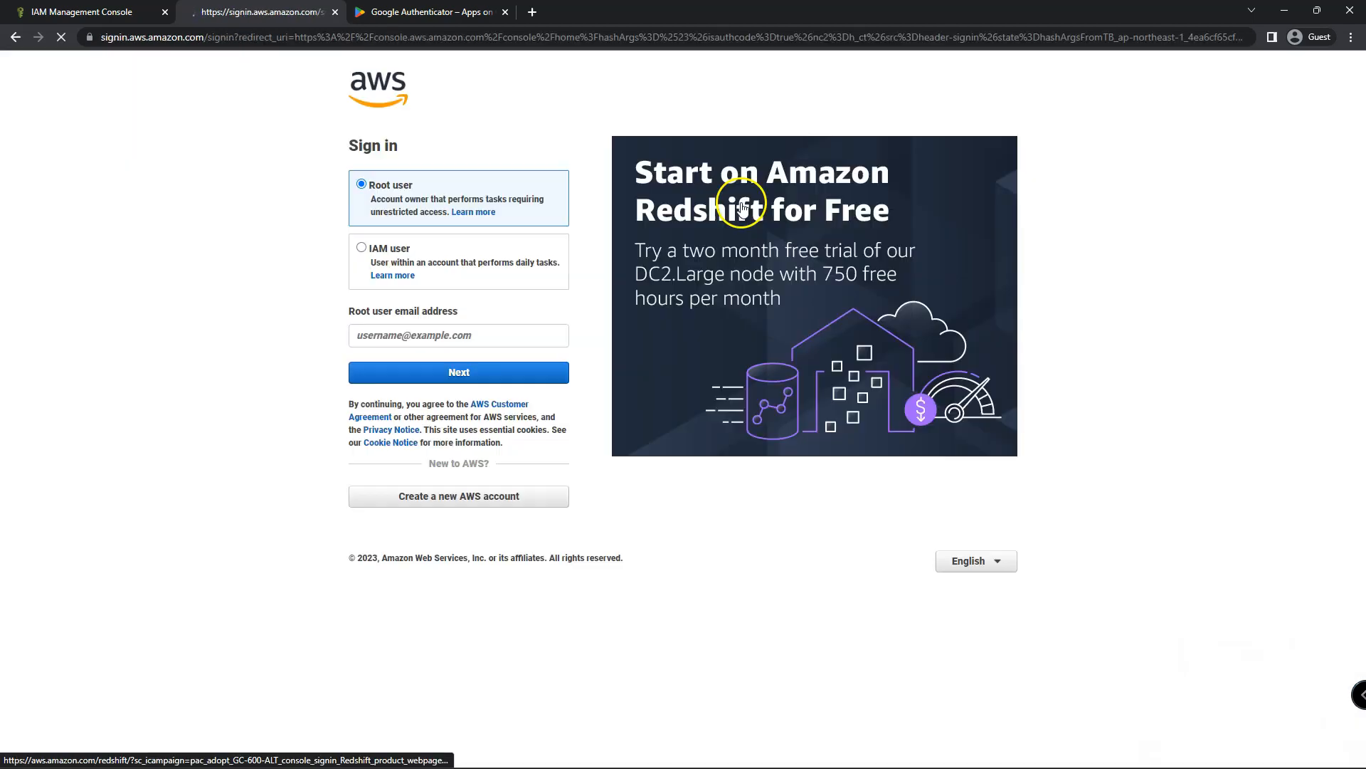
left_click(443, 329)
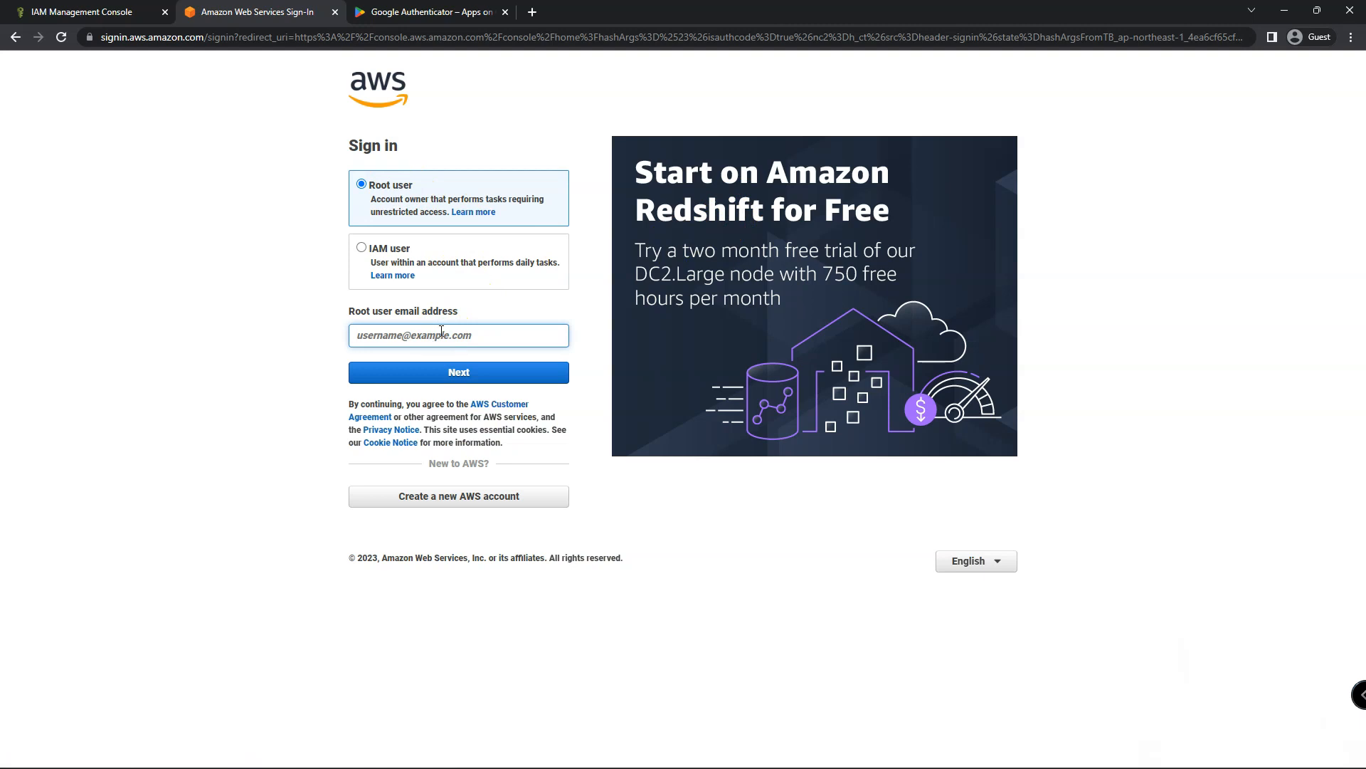
key("Return")
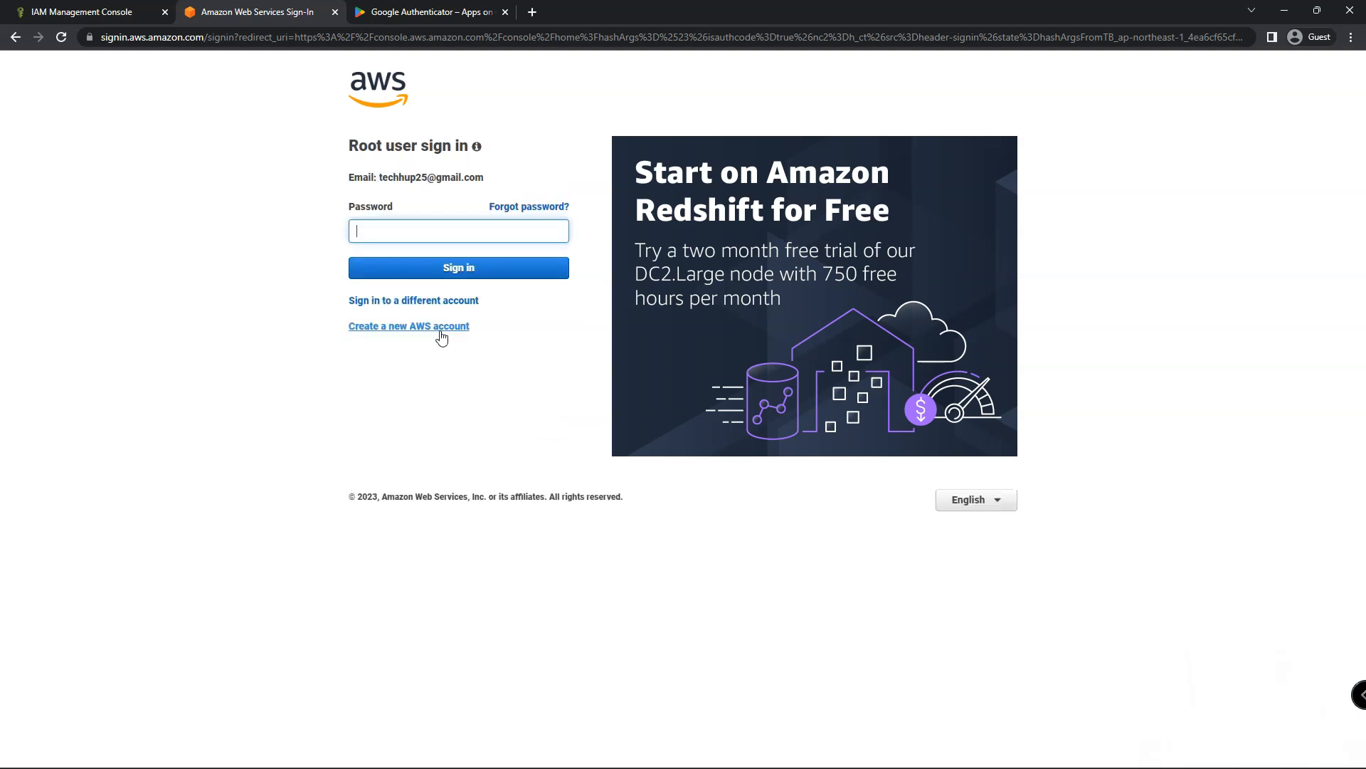
left_click(463, 228)
type("**********")
left_click(459, 268)
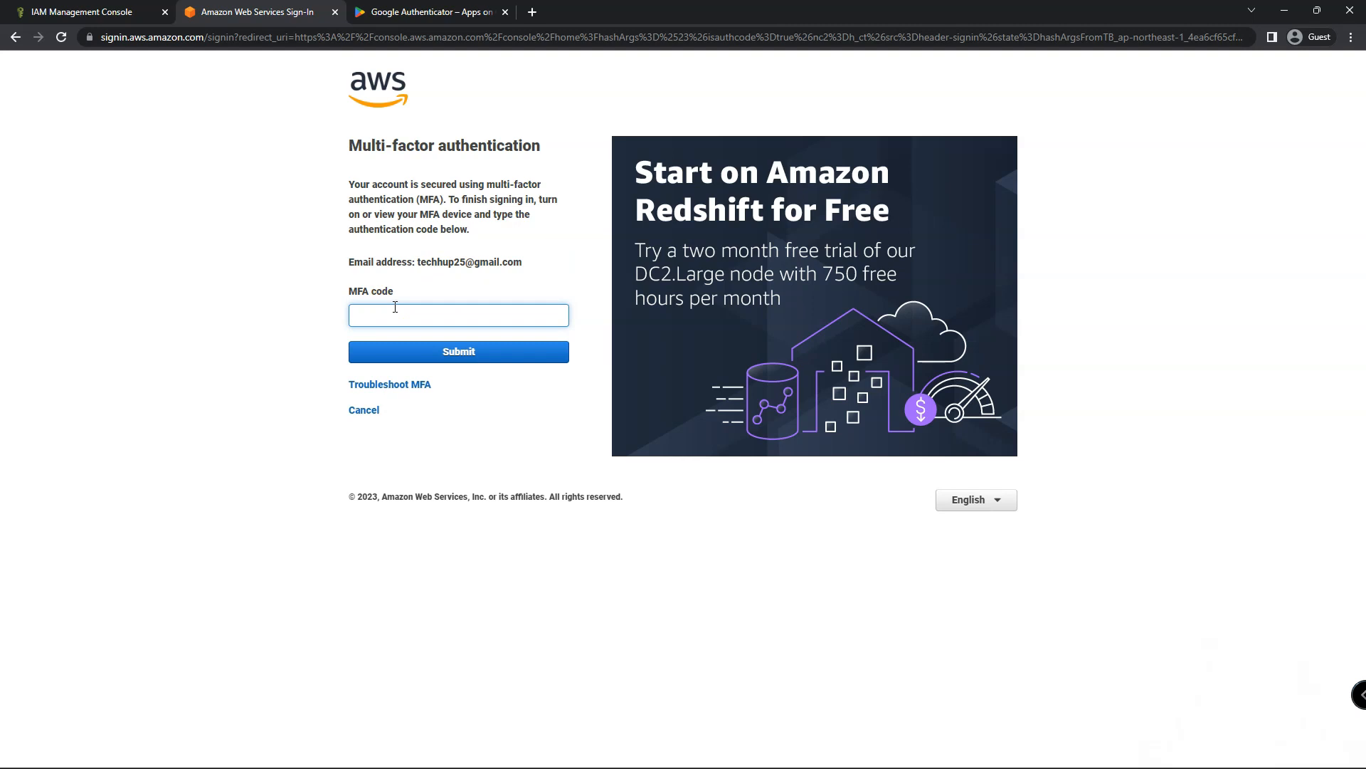
Enter the MFA code from the authenticator app and submit to reach Console Home.
left_click(398, 317)
left_click(398, 316)
type("4***")
left_click(450, 349)
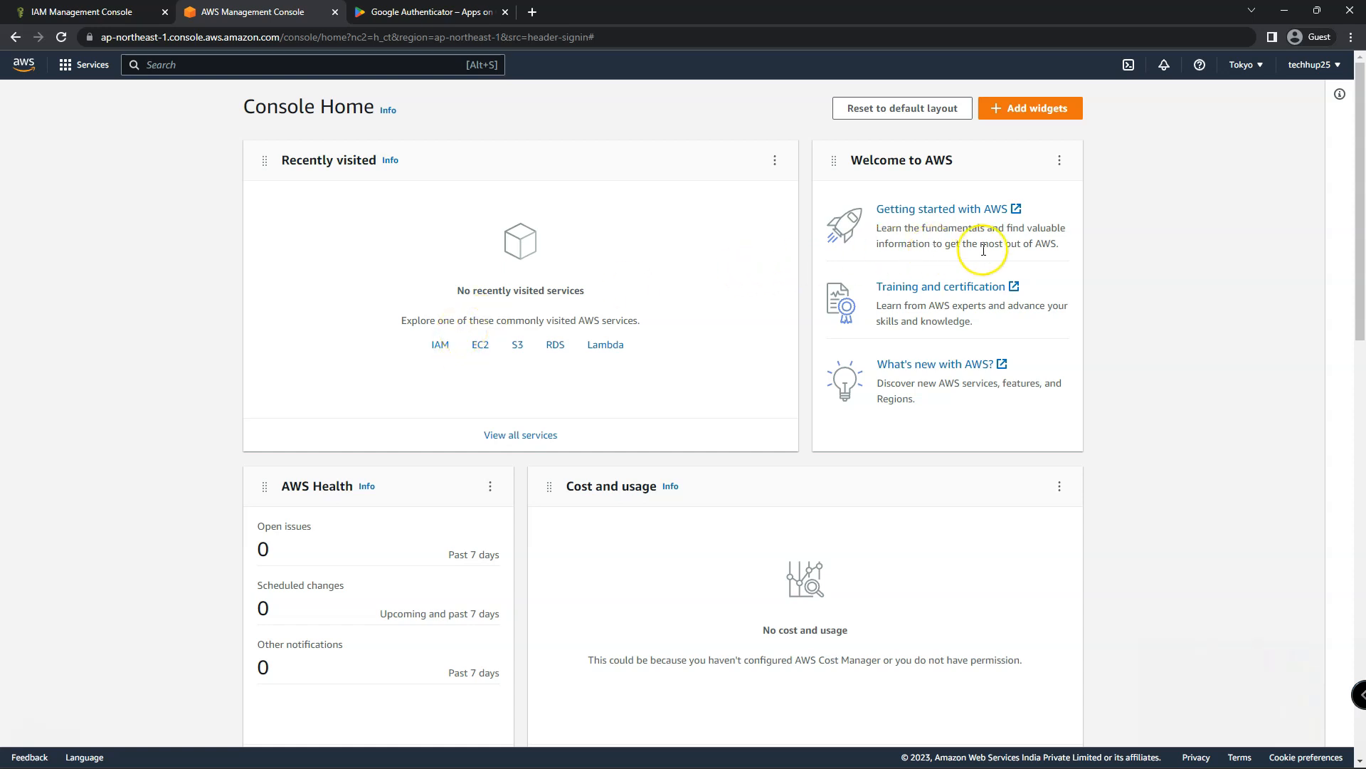
Open IAM from the search bar and highlight the 'Root user has MFA' recommendation.
left_click(411, 66)
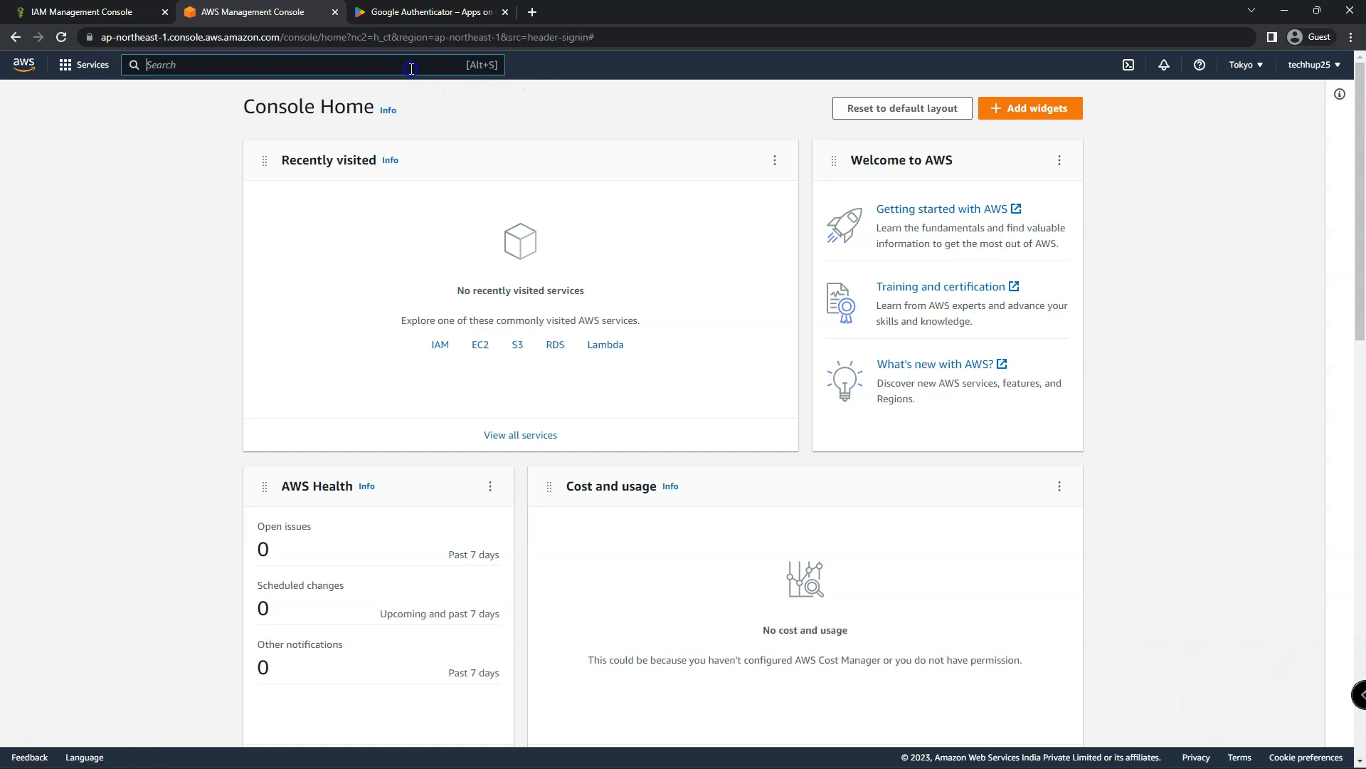
type("IAM")
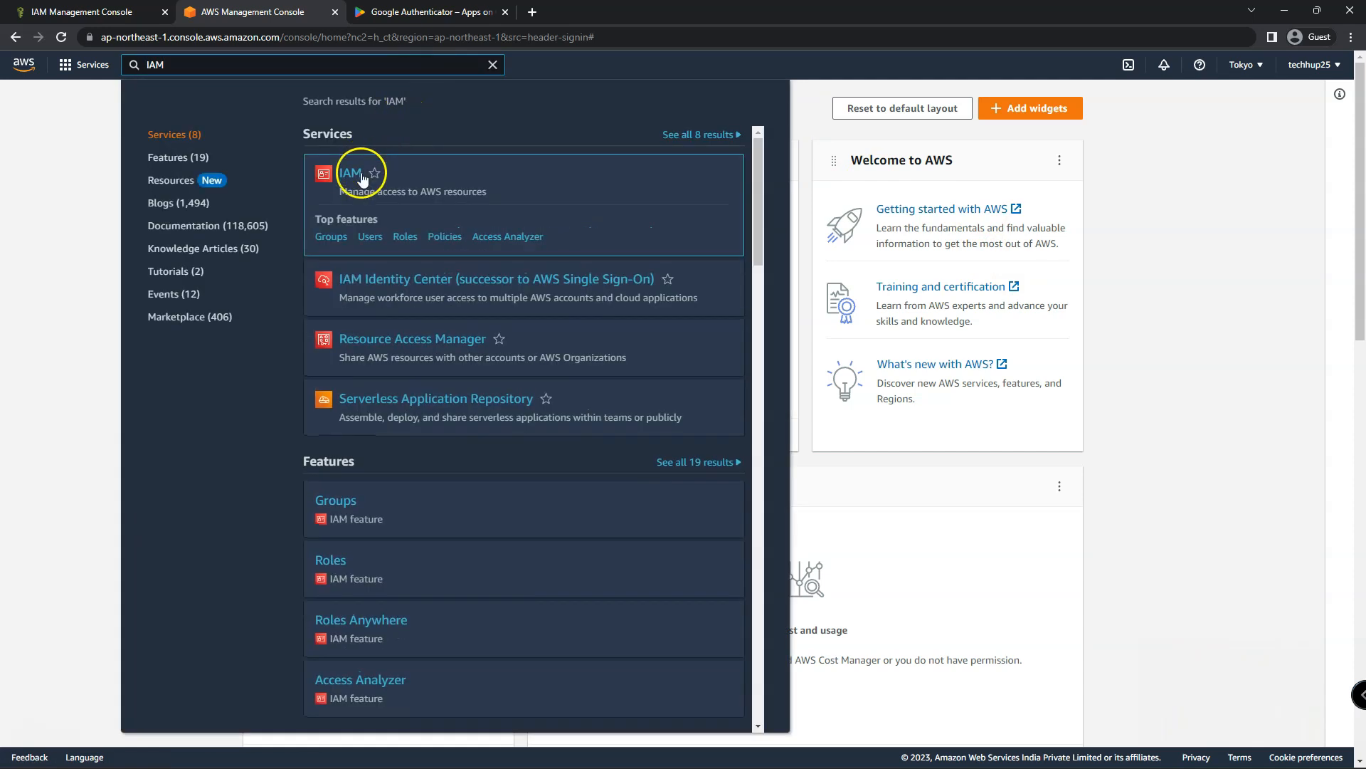
left_click(352, 175)
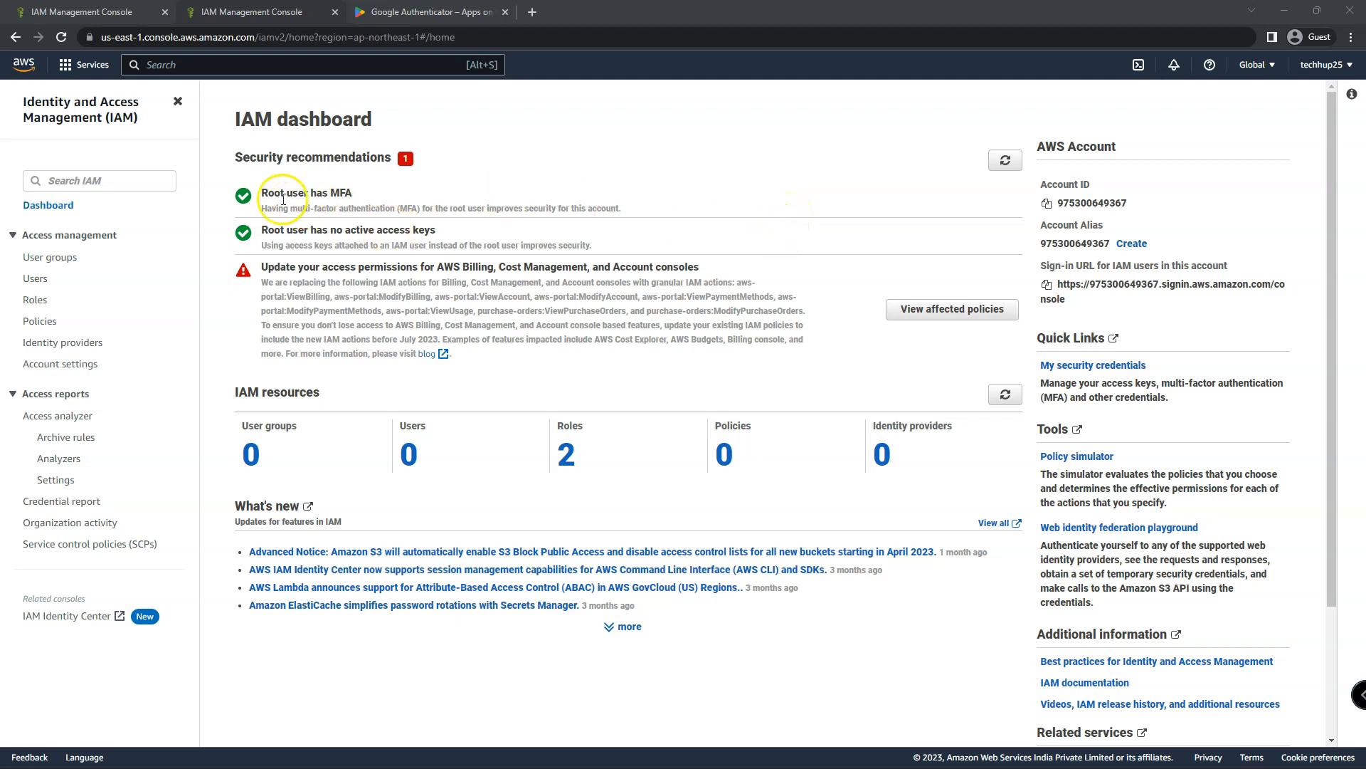
left_click_drag(268, 192, 372, 194)
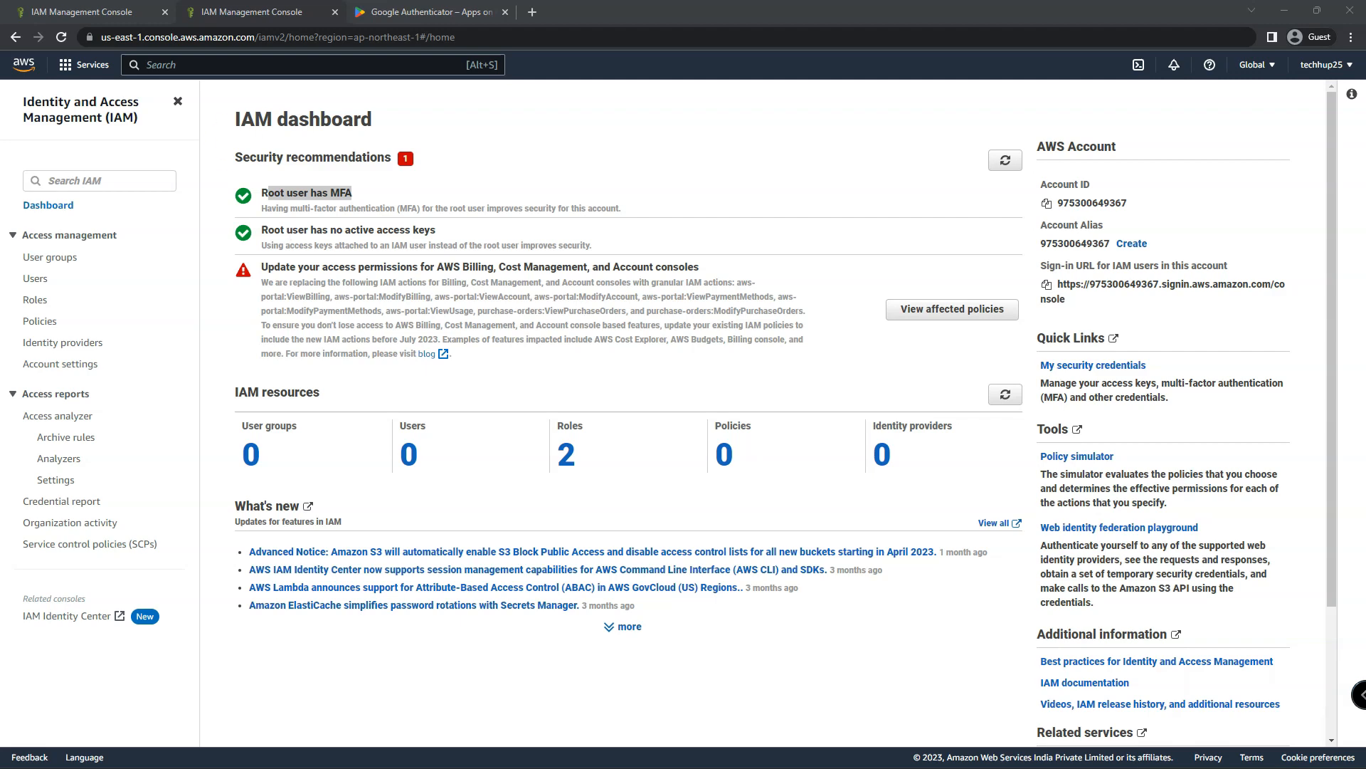
Start a new user group named 'administrator'.
left_click(53, 258)
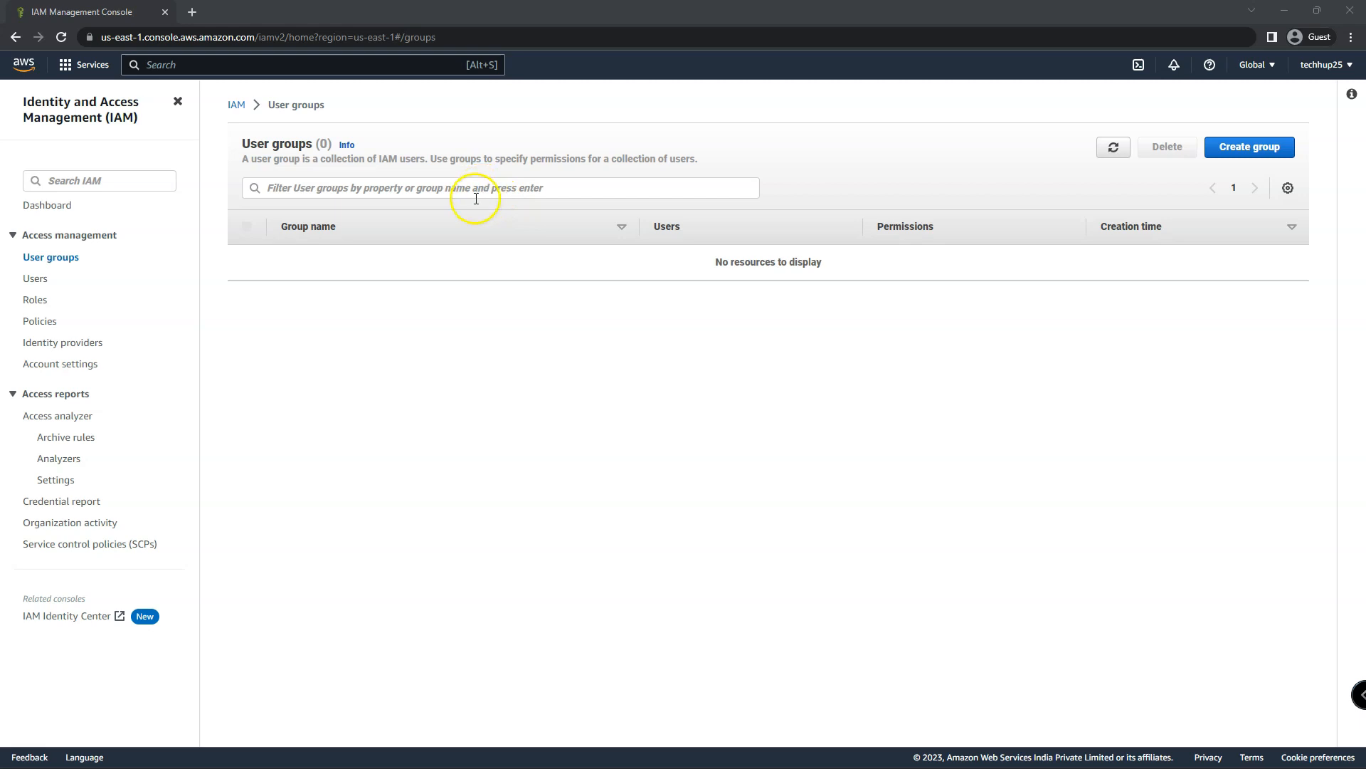
left_click(1263, 146)
left_click(353, 257)
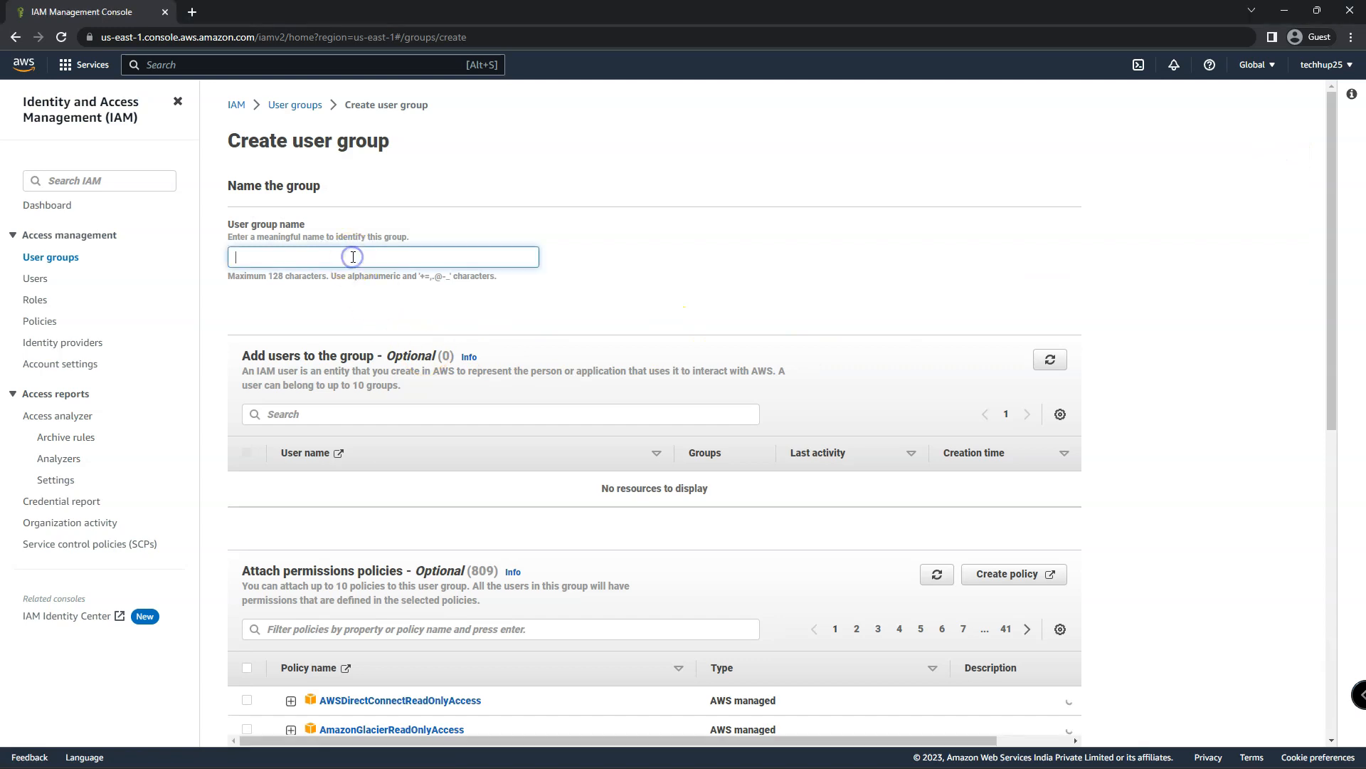
type("adminisr")
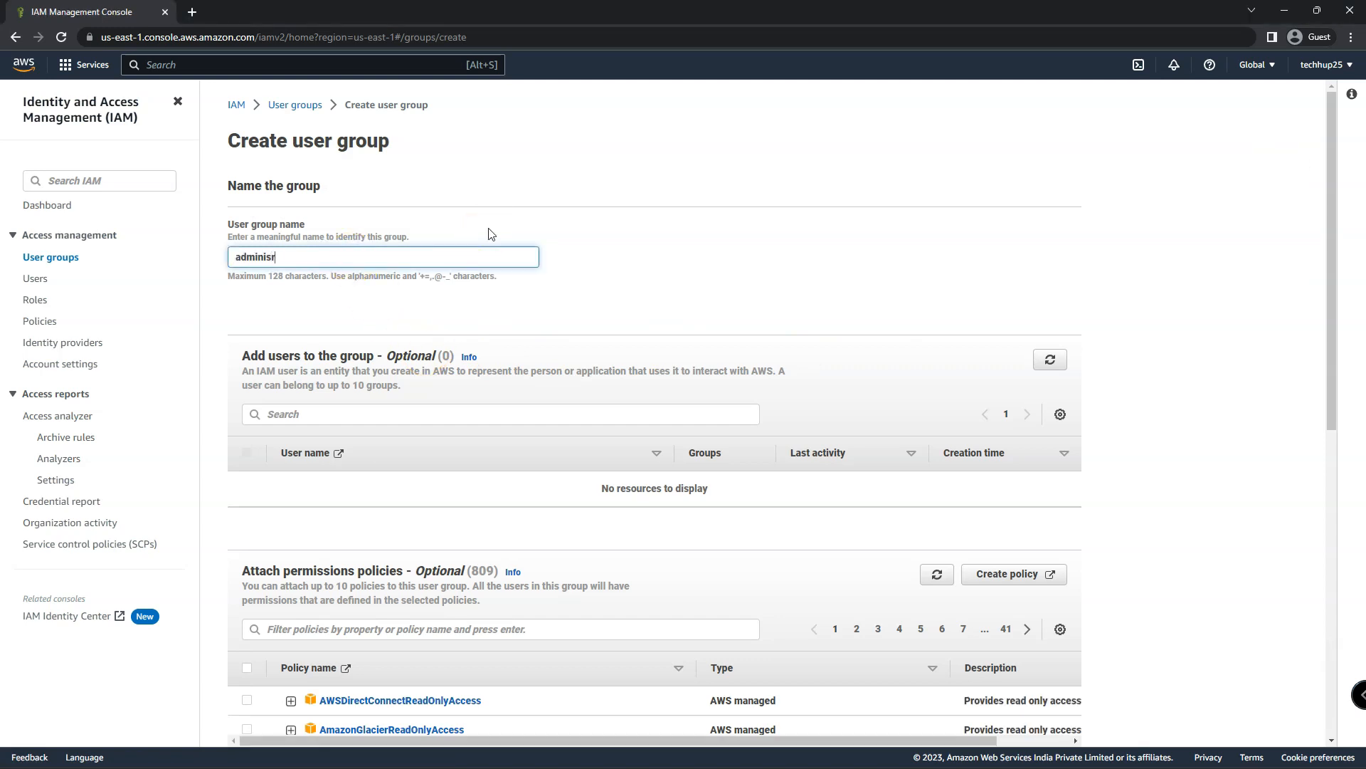
key("BackSpace")
type("trator")
Filter the permissions policies for AdministratorAccess and attach it to the group.
scroll(595, 427, "down", 4)
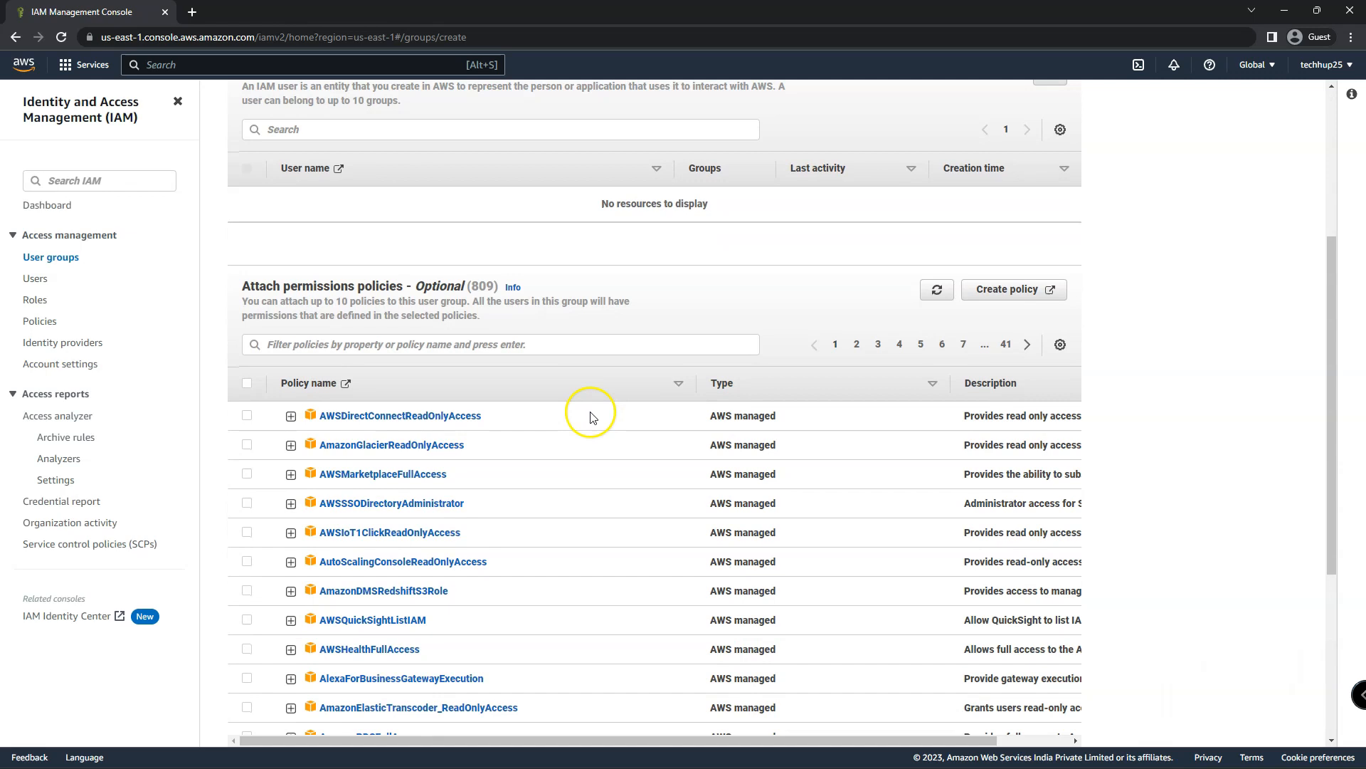
left_click(471, 346)
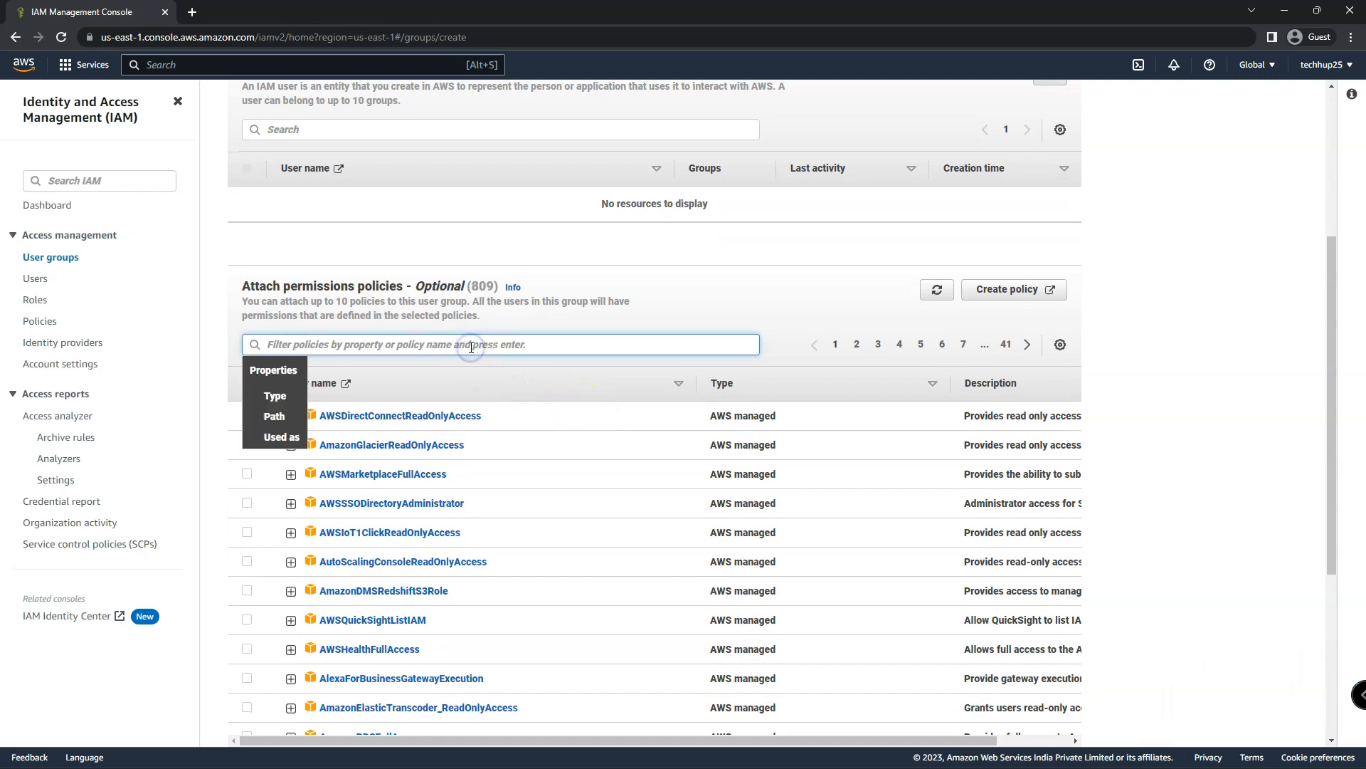
type("adm")
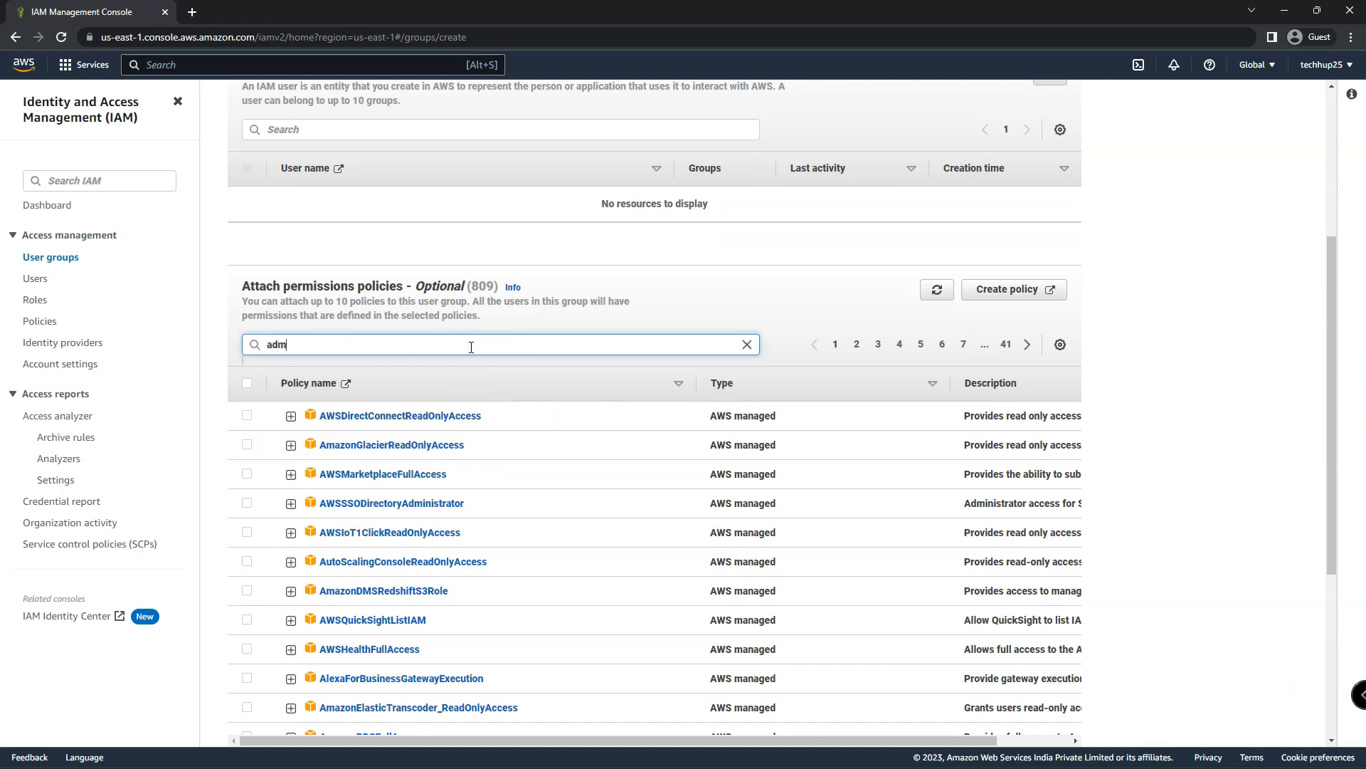
type("inistratoraccess")
key("Return")
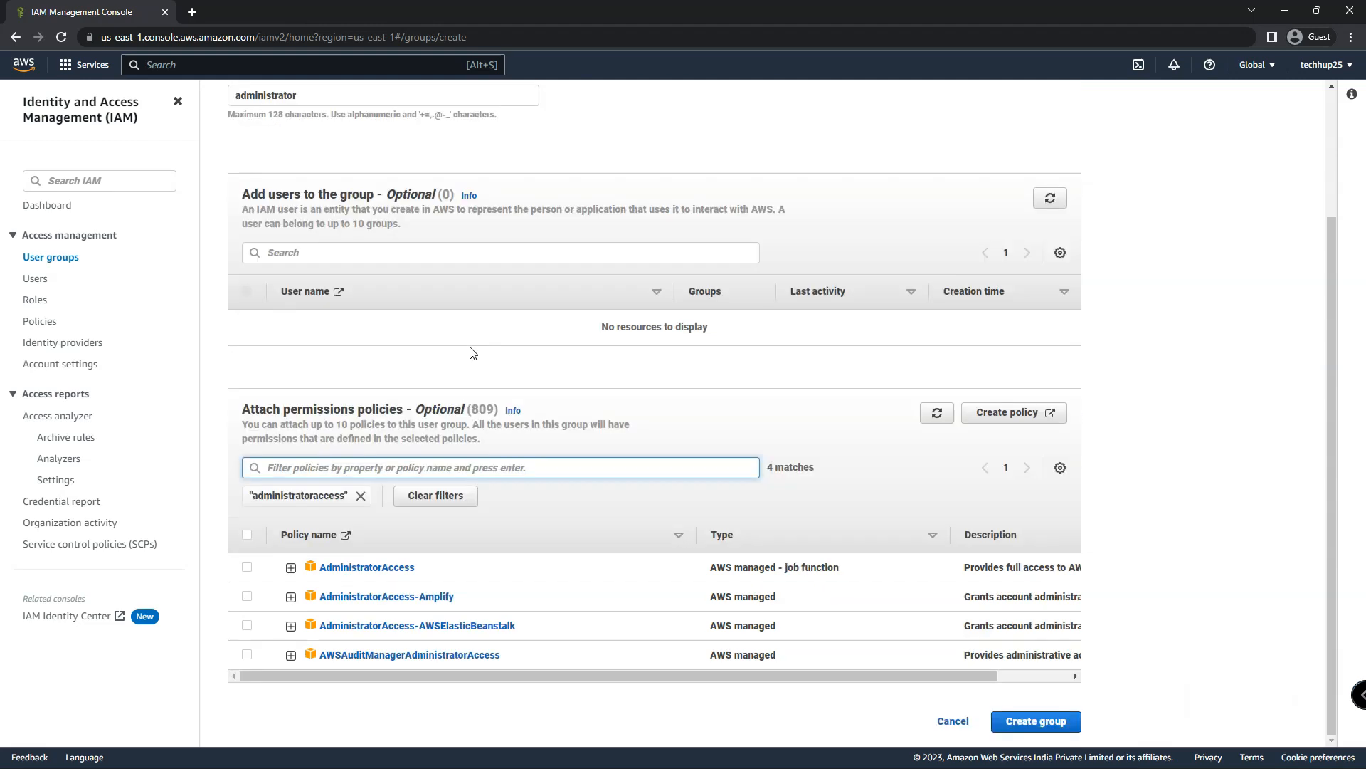
left_click(247, 568)
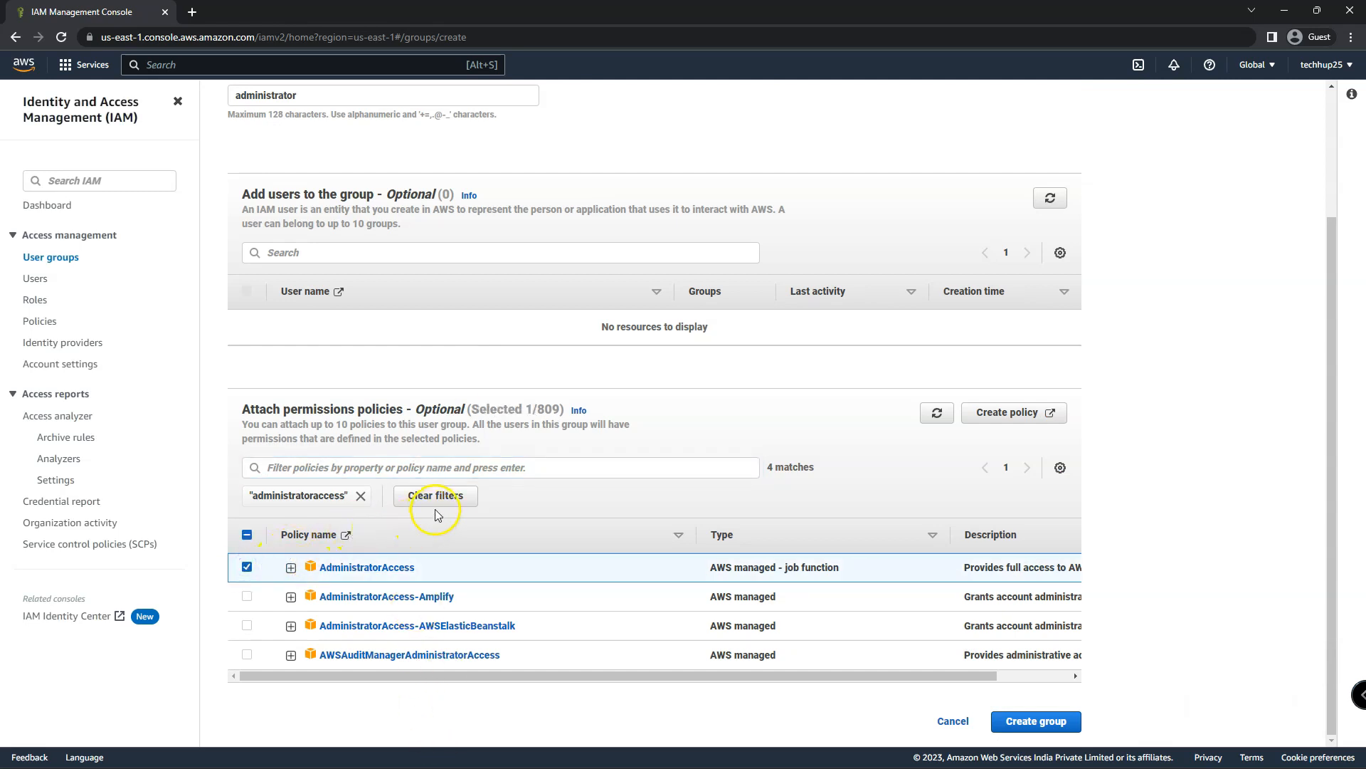
left_click(361, 496)
scroll(400, 526, "up", 2)
scroll(404, 528, "down", 4)
scroll(406, 530, "down", 5)
scroll(396, 519, "up", 5)
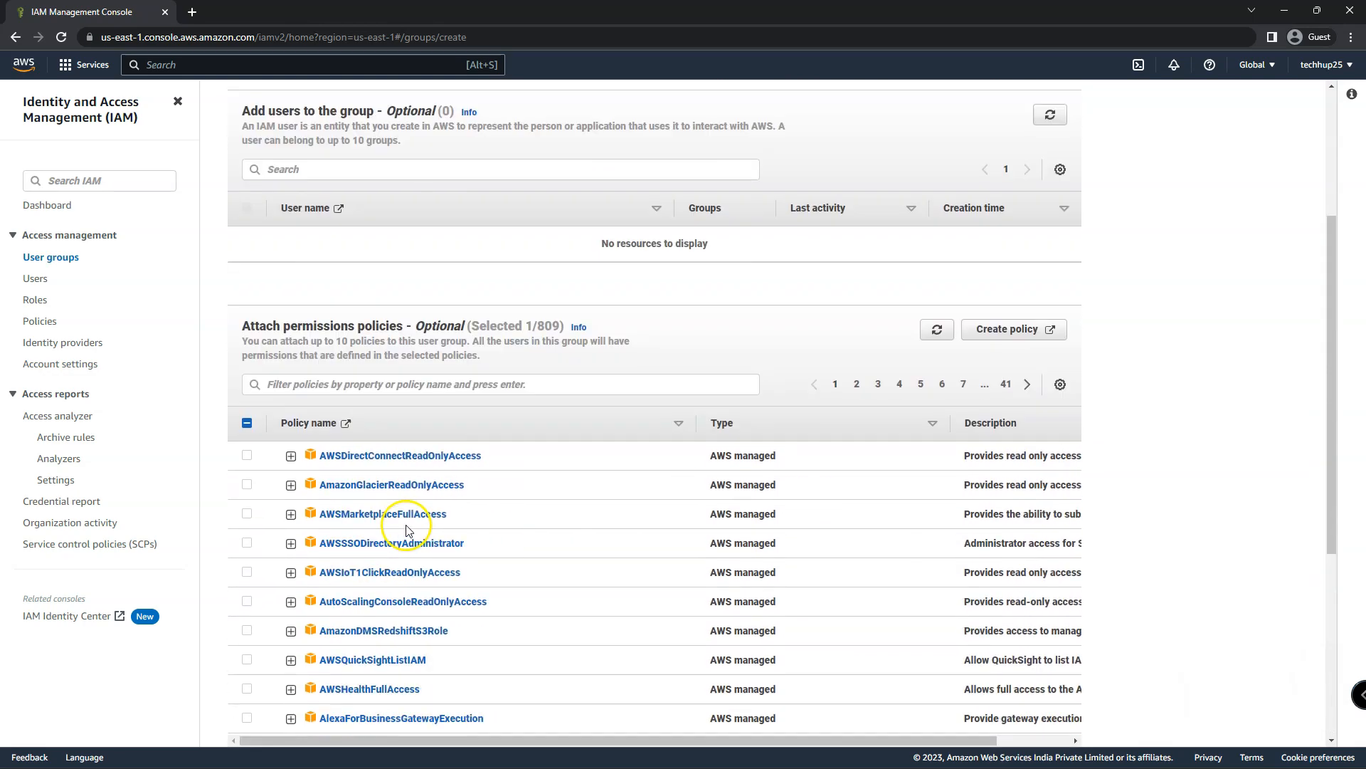
Also select AWSBudgetsActionsWithAWSResourceControlAccess and create the group.
left_click(362, 388)
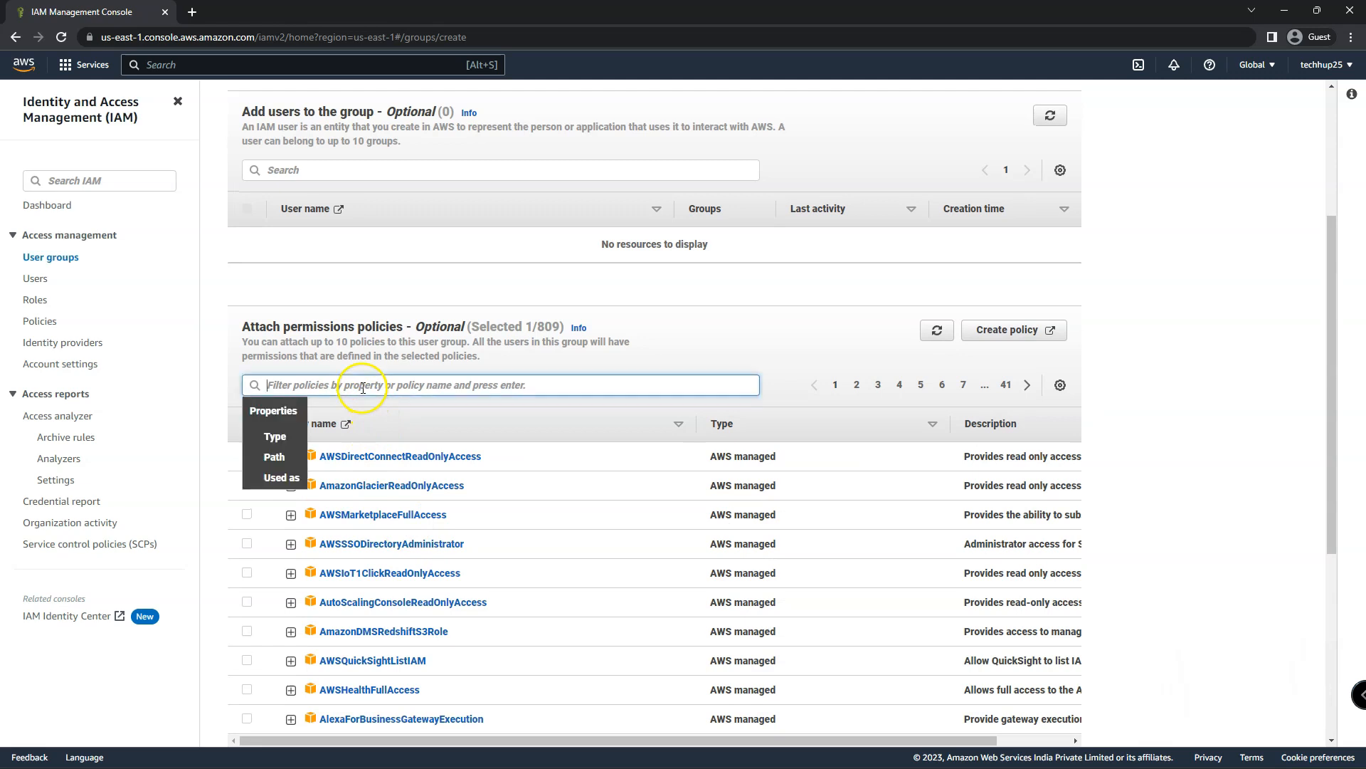
type("administratoraccess")
key("Return")
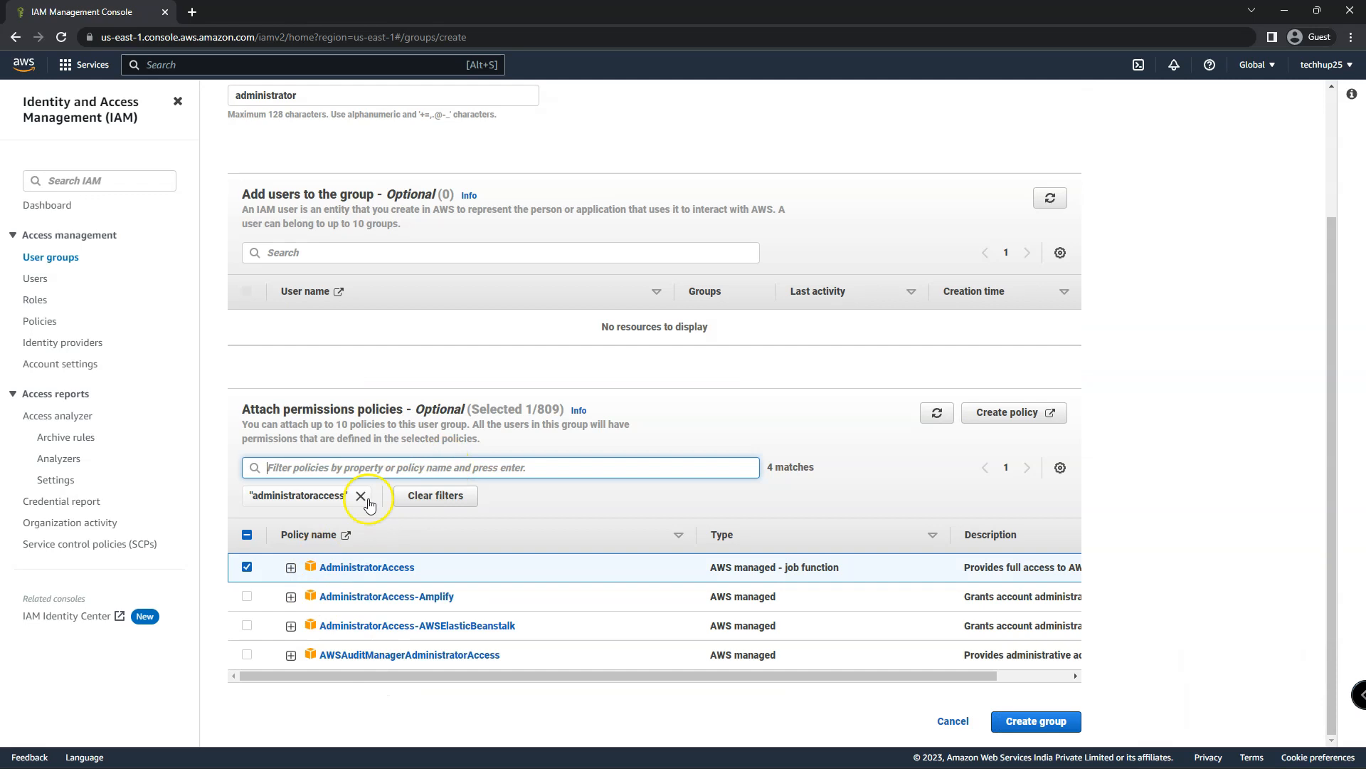
left_click(356, 468)
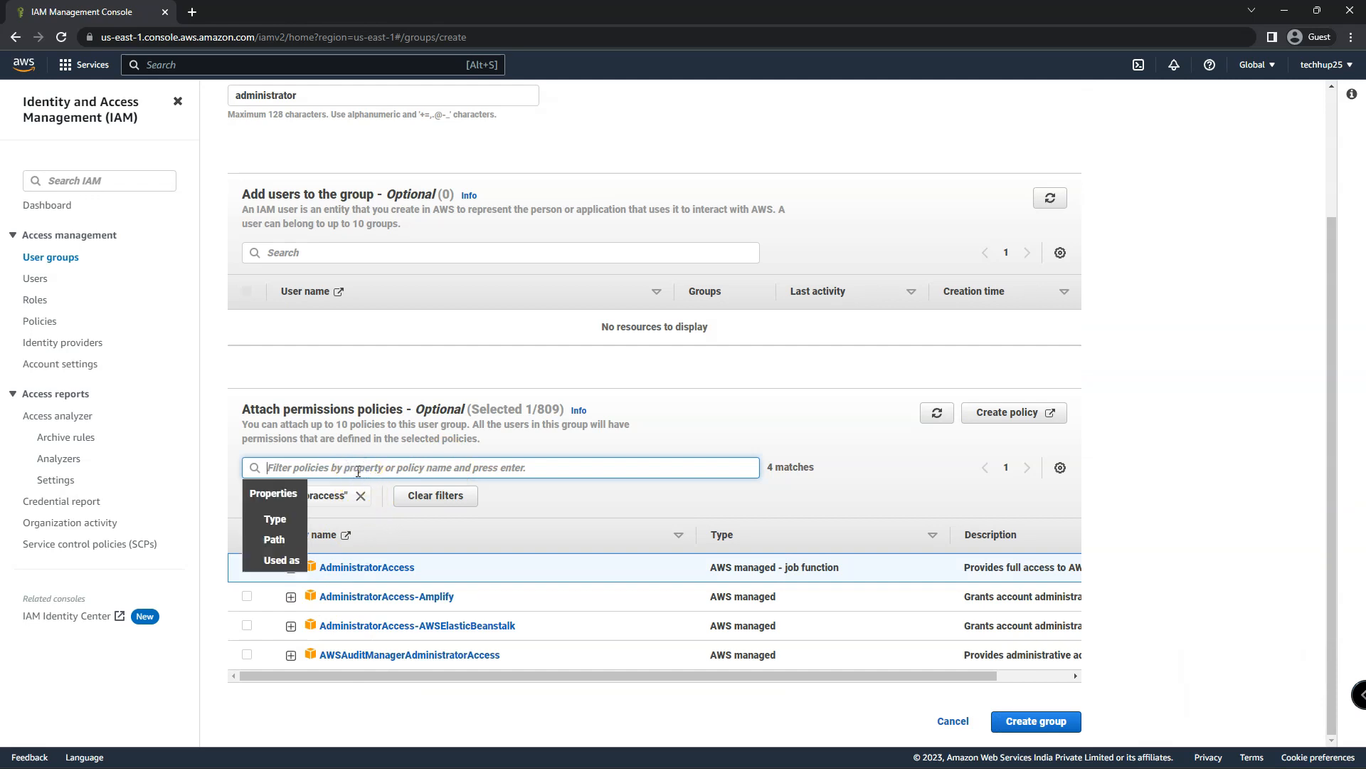
type("AWSBudgetsActionsWithAWSResourceControlAccess")
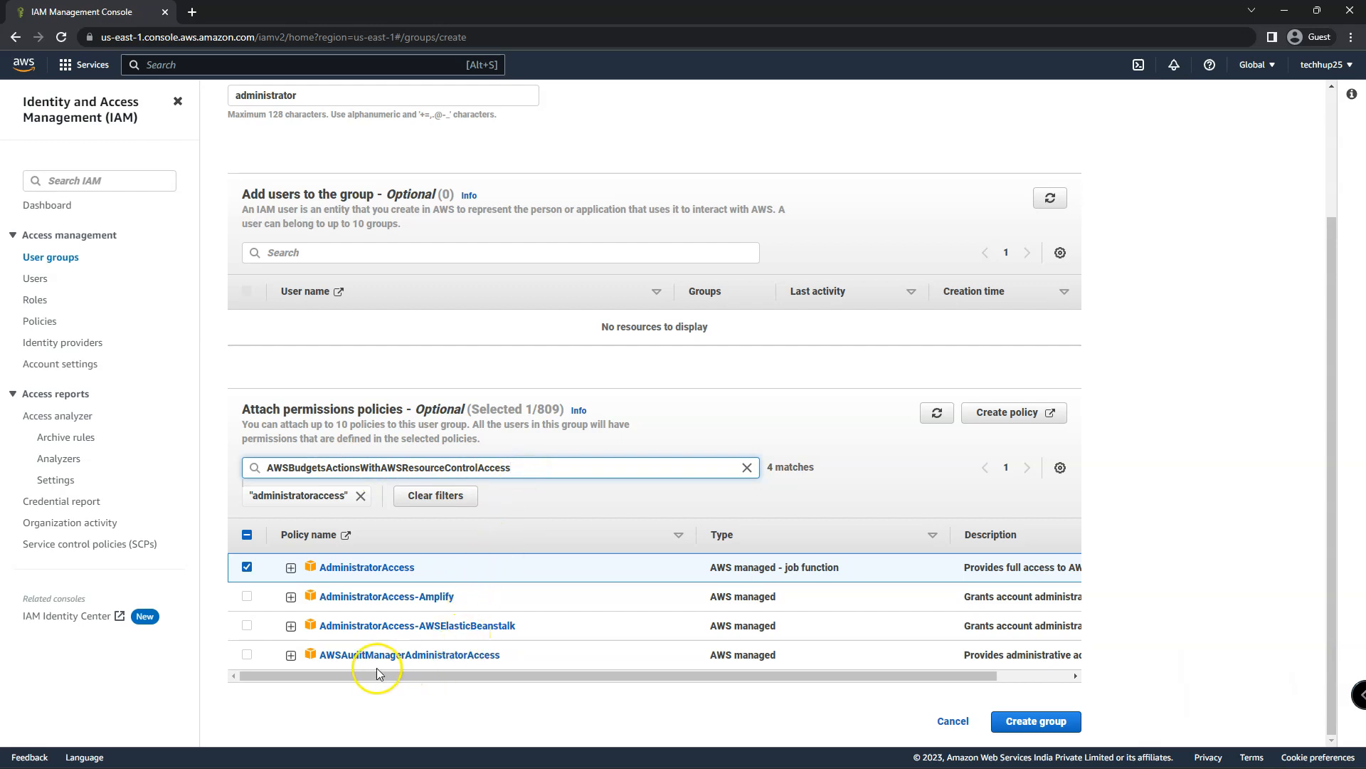
key("Return")
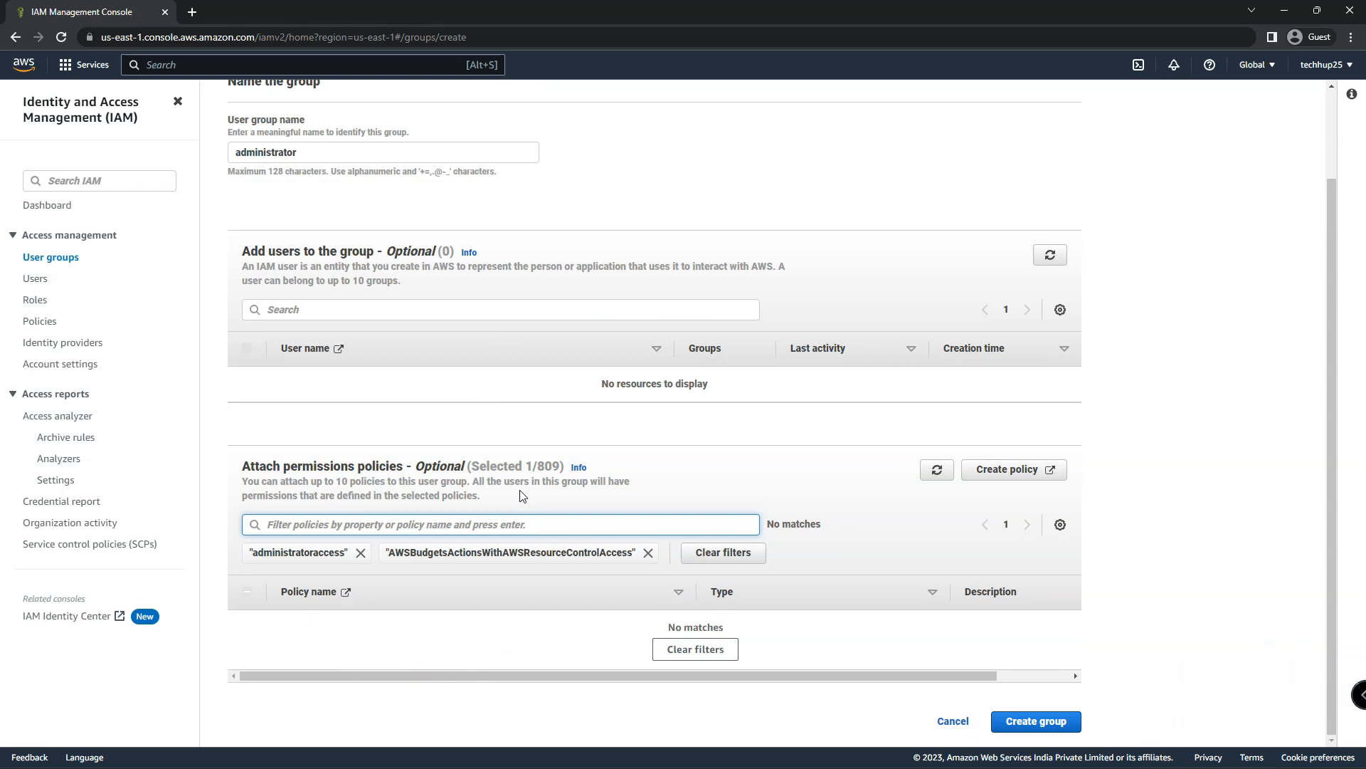
left_click(361, 553)
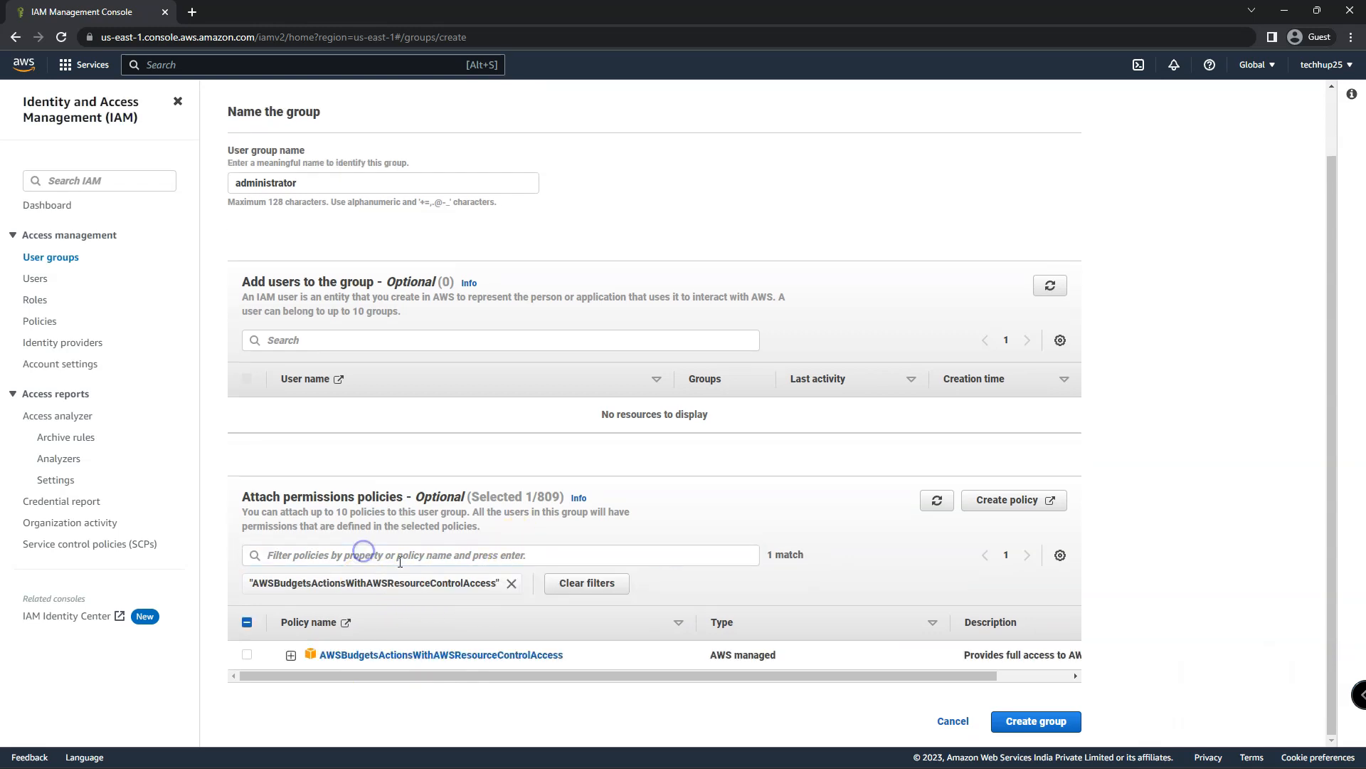
left_click(247, 656)
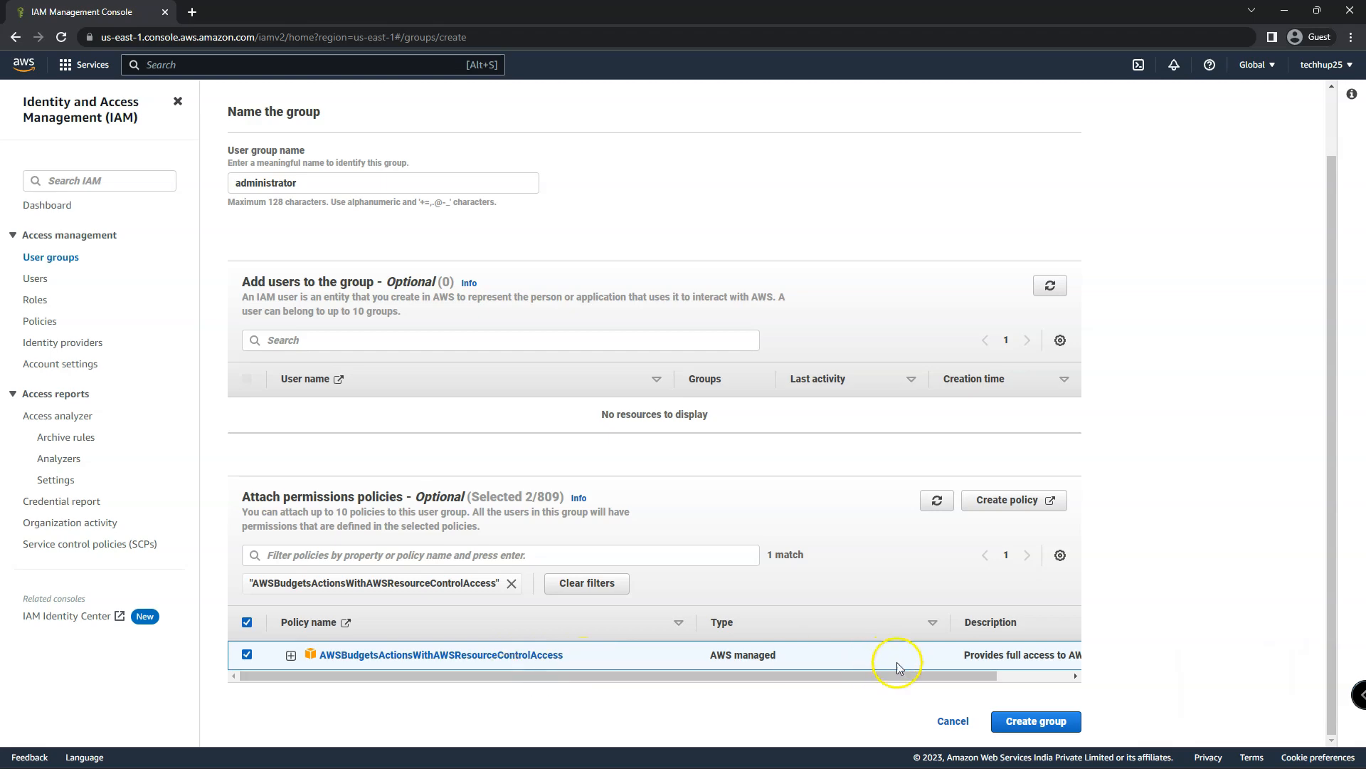
left_click(1044, 720)
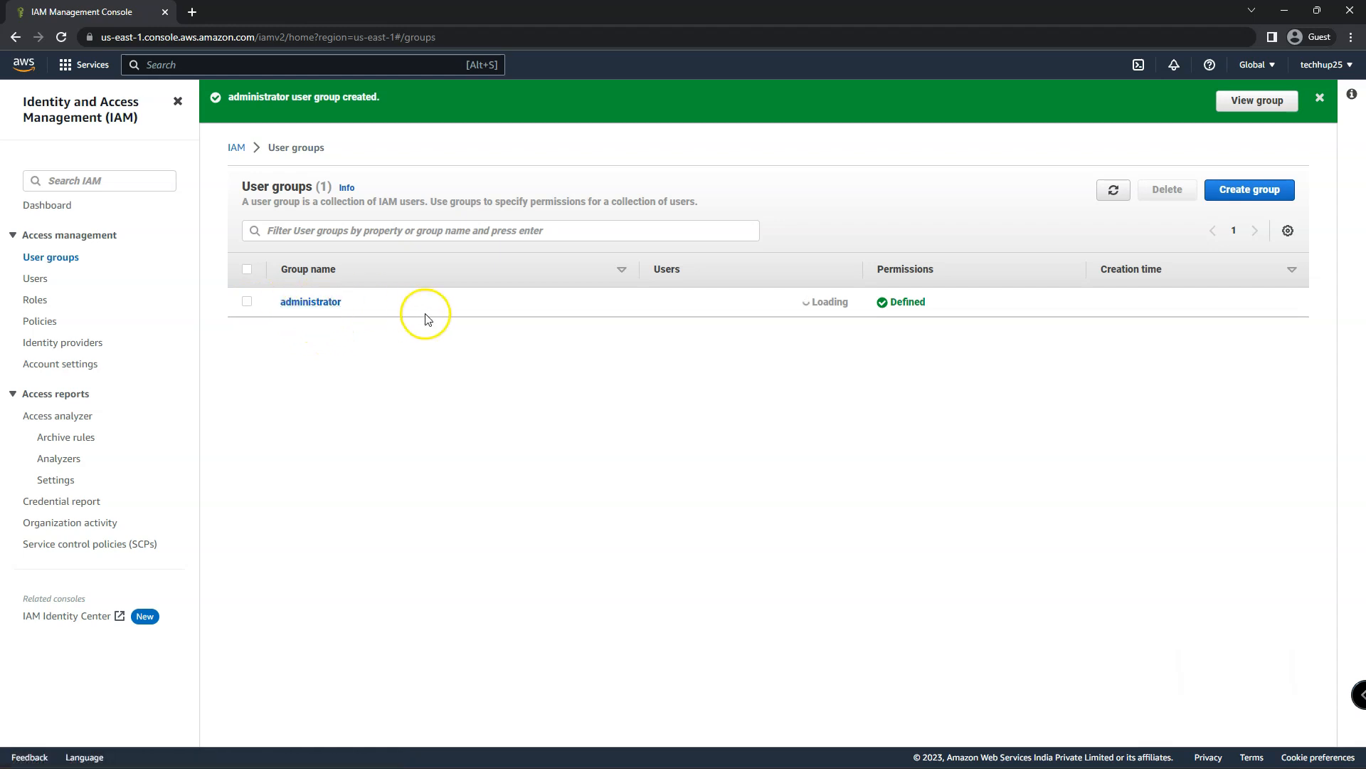
Open the administrator group's Permissions and review the AdministratorAccess policy JSON.
left_click(247, 301)
left_click(306, 306)
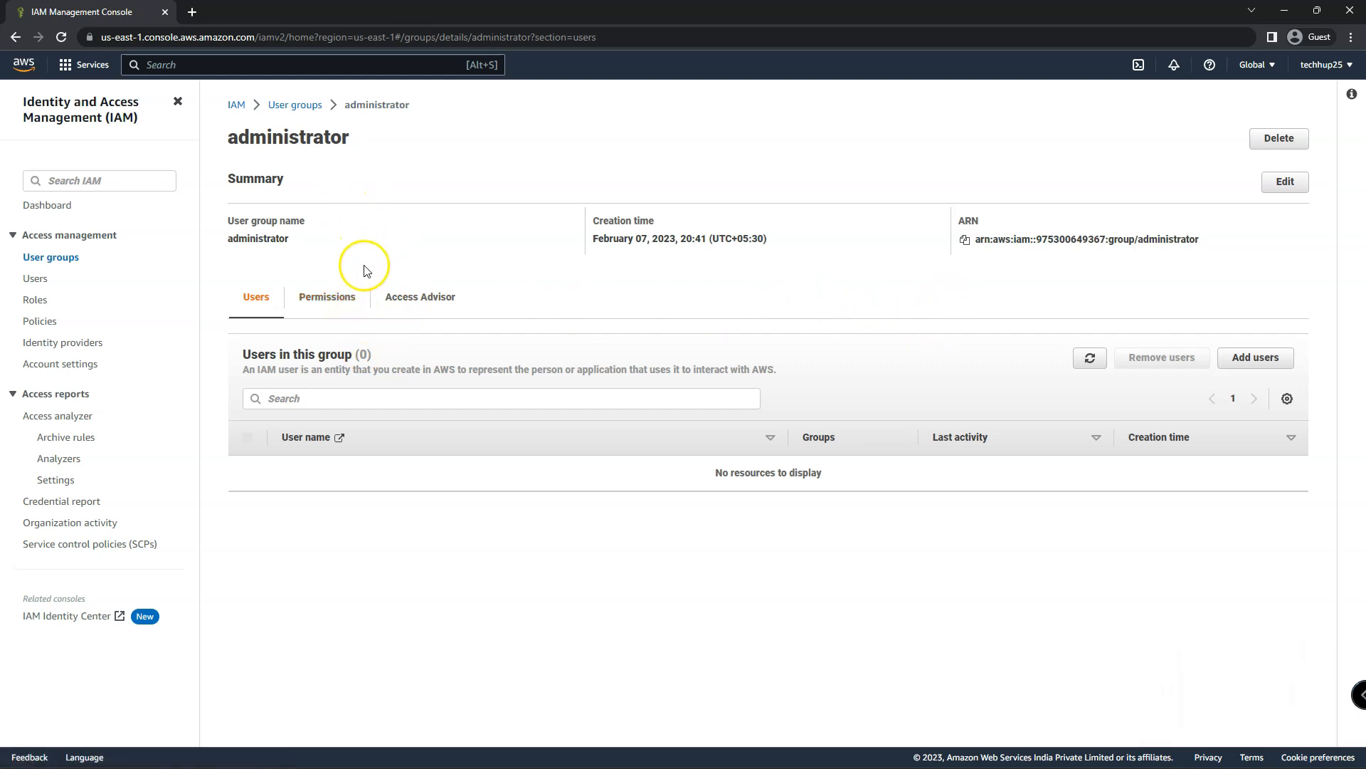
left_click(344, 300)
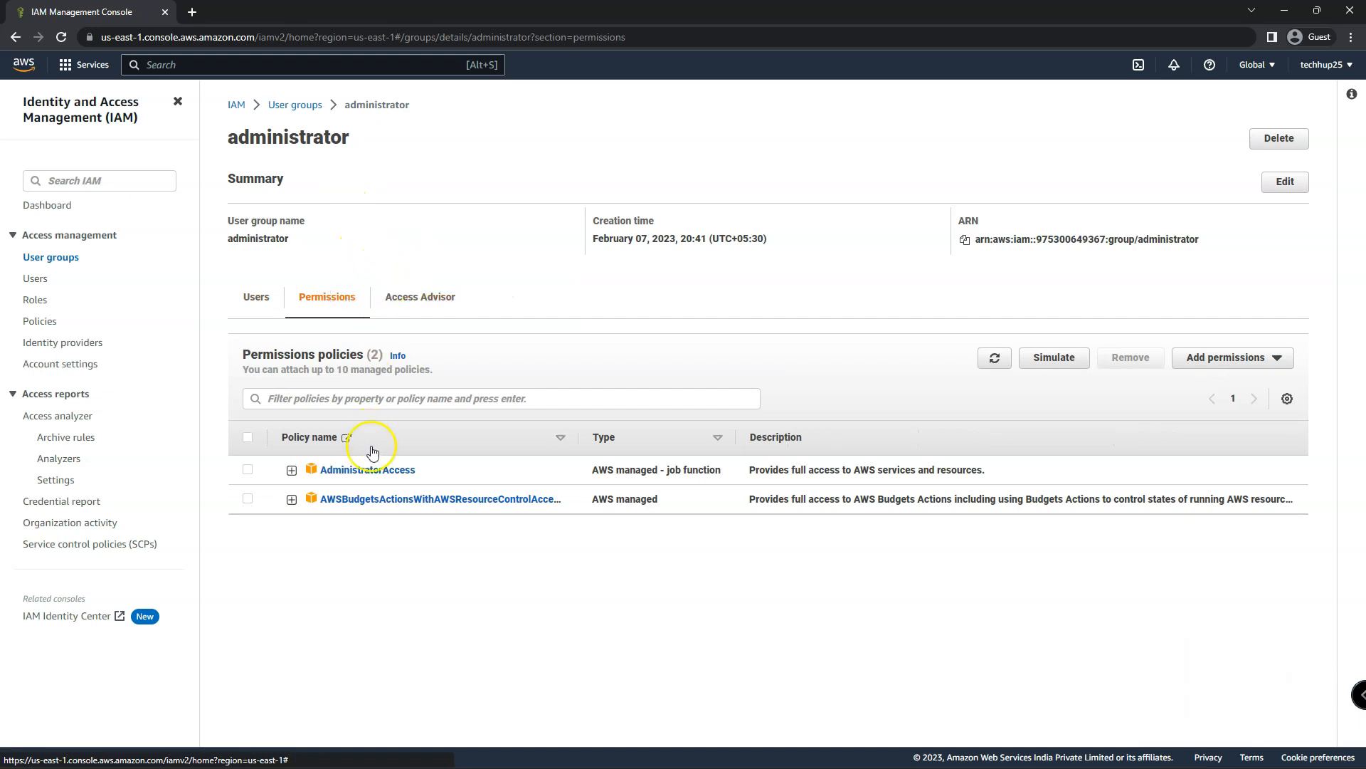
left_click(291, 471)
scroll(467, 549, "down", 2)
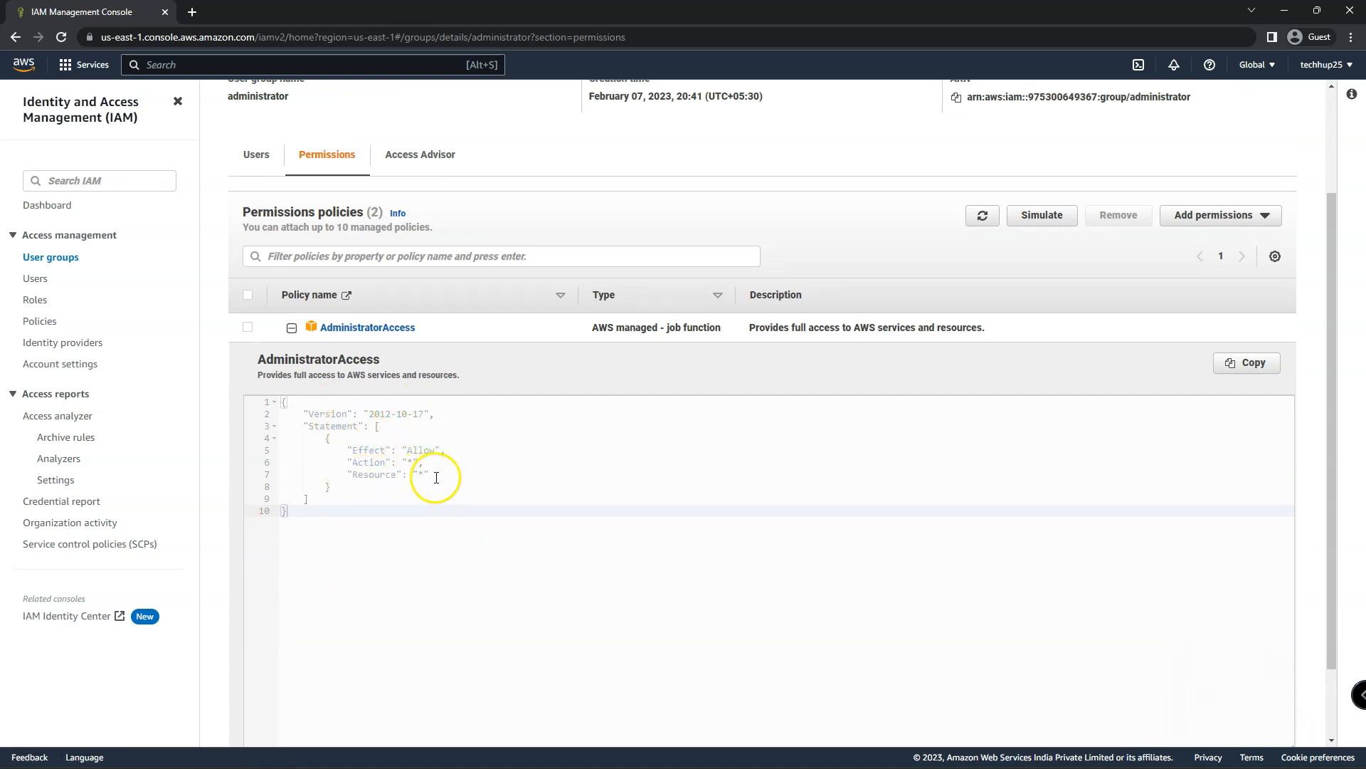
left_click(291, 327)
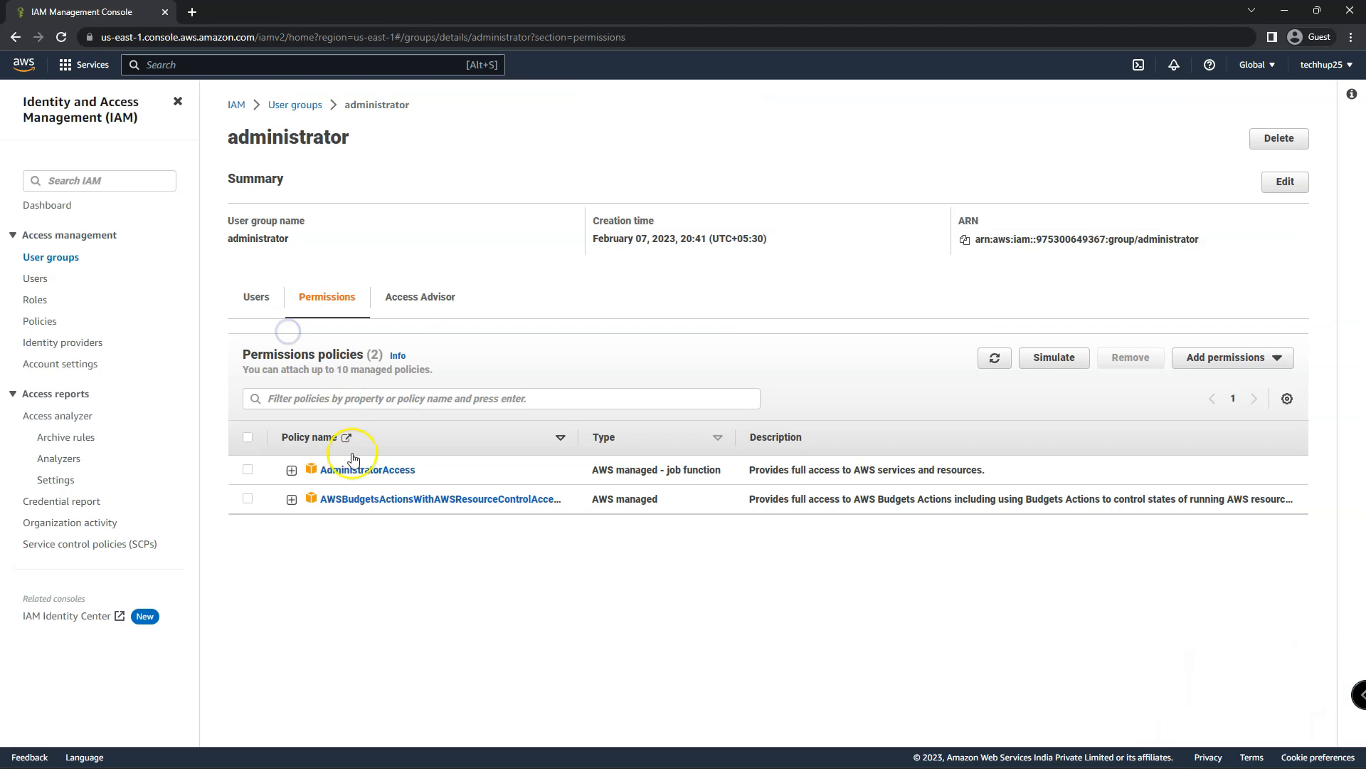
Review the AWSBudgetsActionsWithAWSResourceControlAccess policy JSON, then go to the IAM Users list.
left_click(291, 499)
scroll(459, 434, "down", 5)
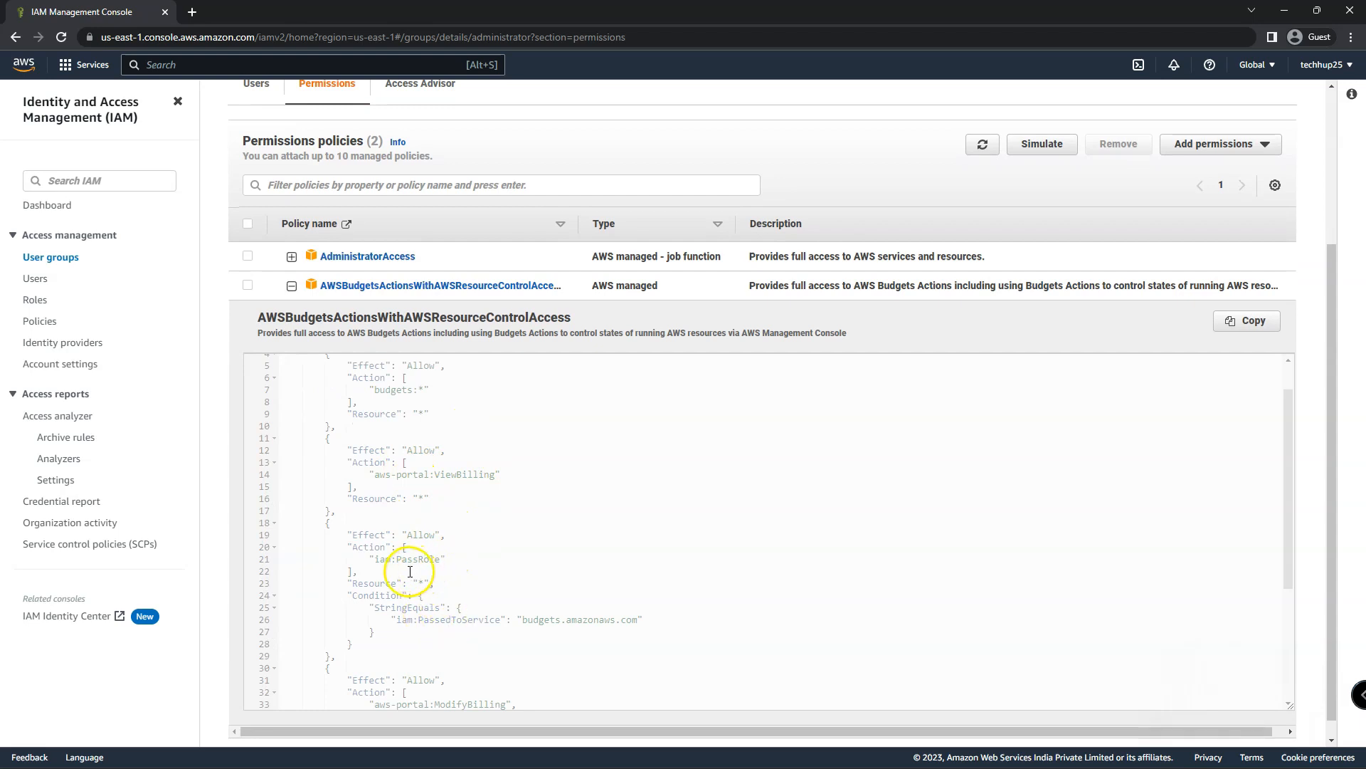
scroll(579, 565, "up", 2)
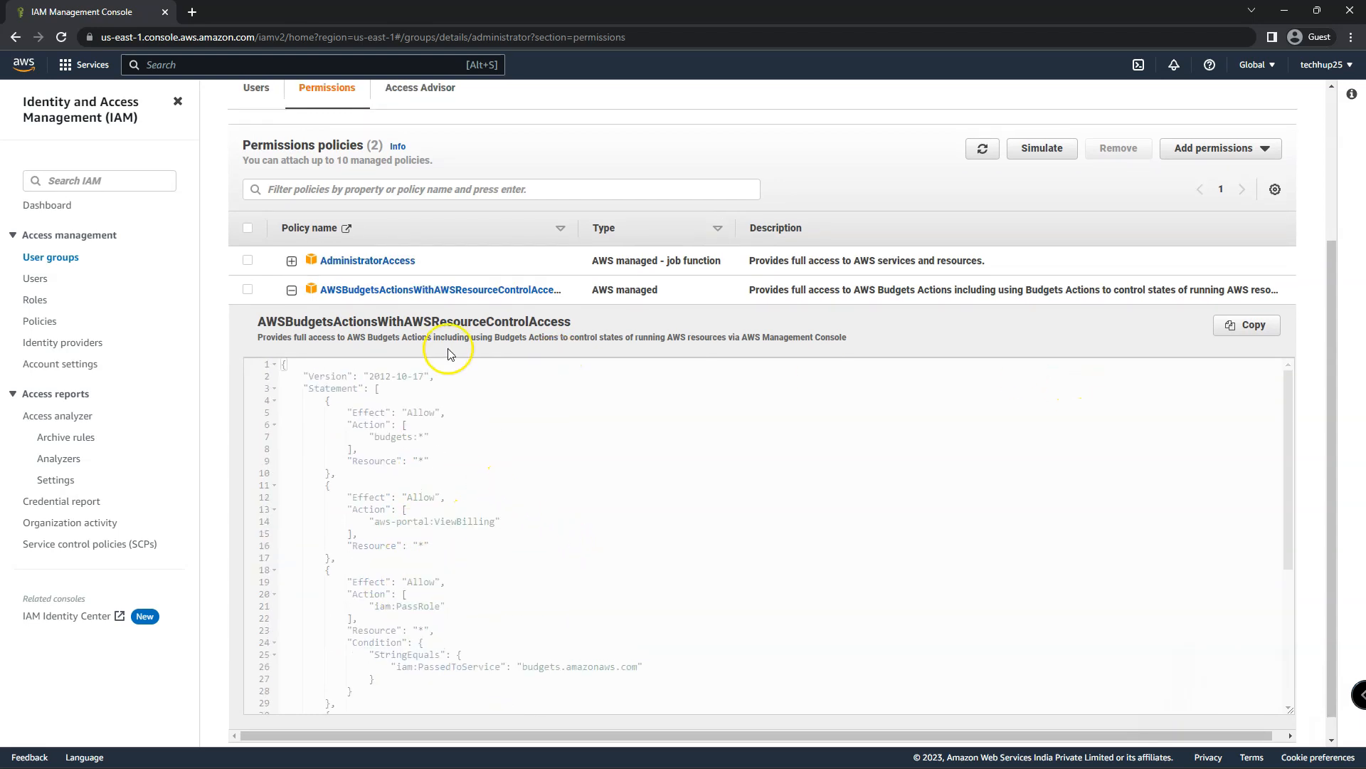
scroll(399, 354, "up", 1)
left_click(292, 358)
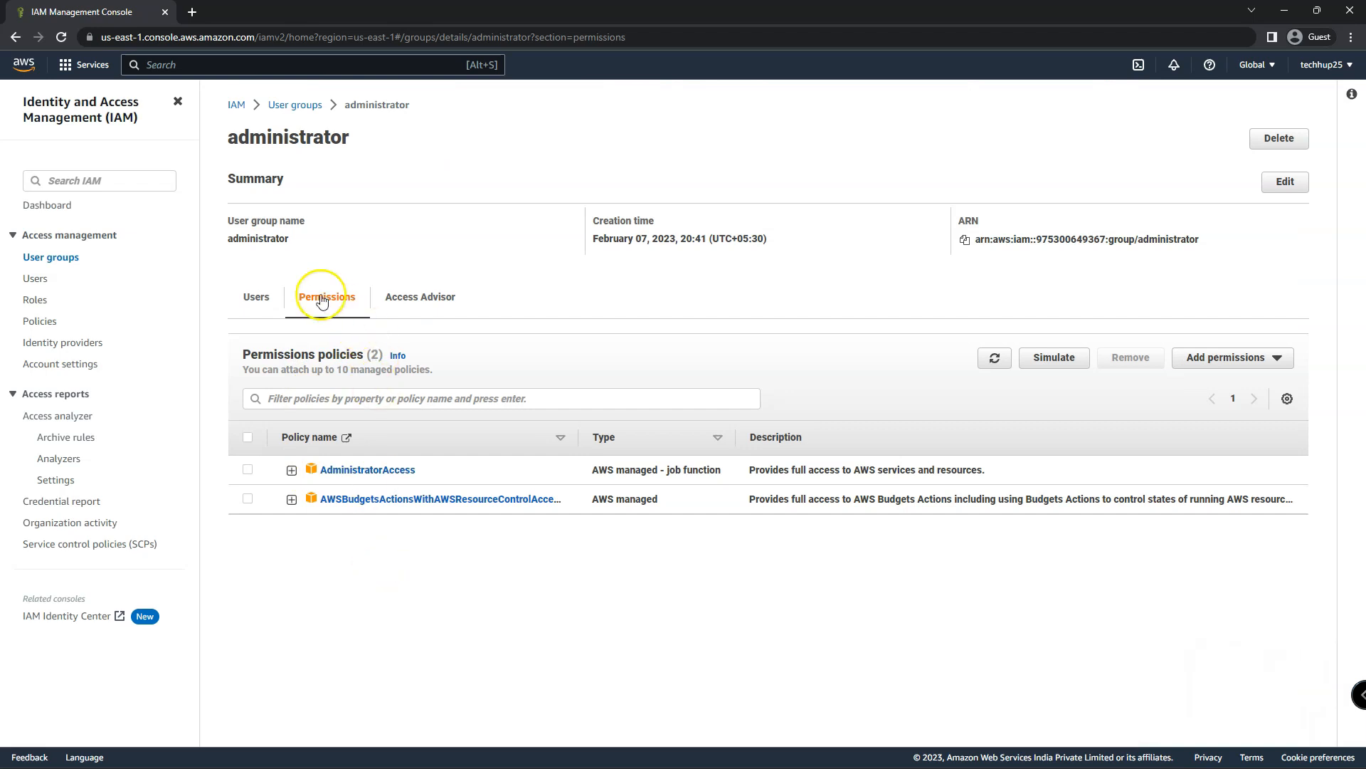
left_click_drag(247, 239, 333, 242)
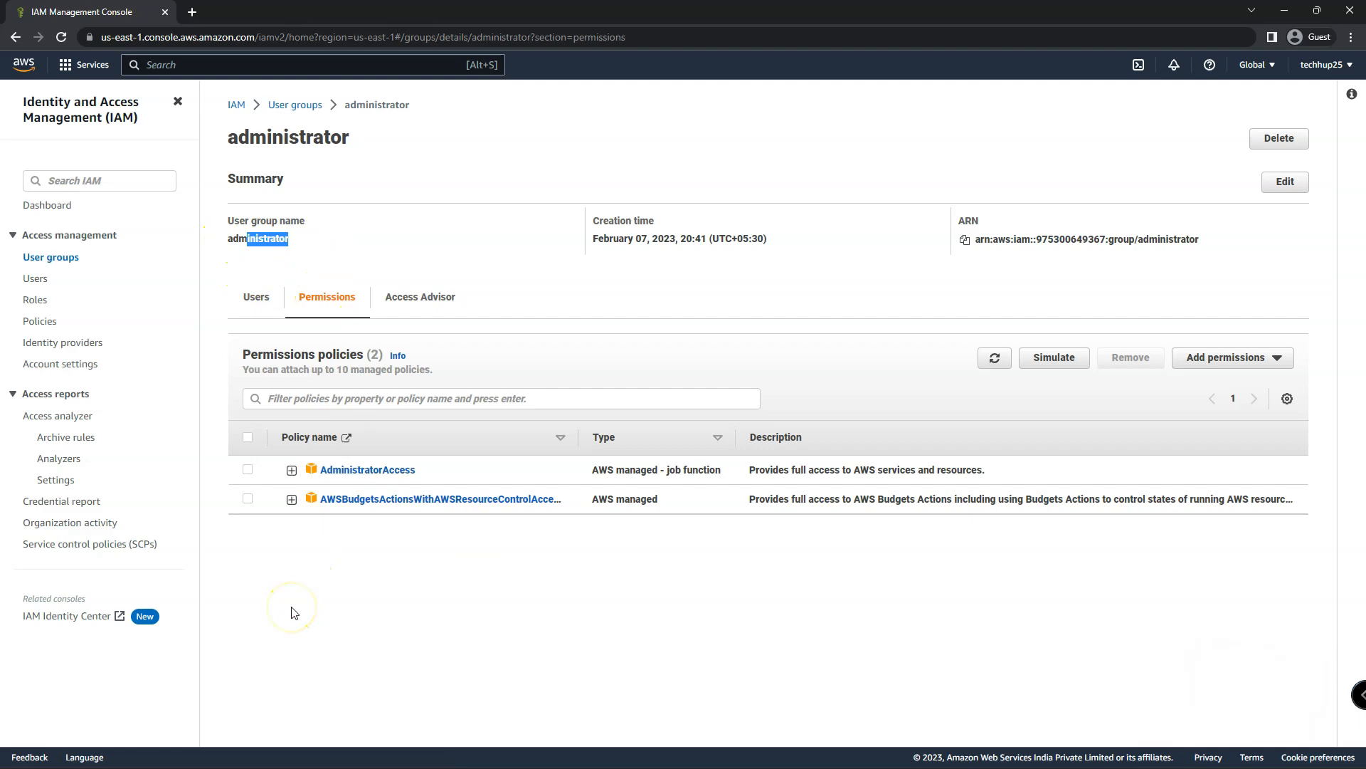
left_click(36, 278)
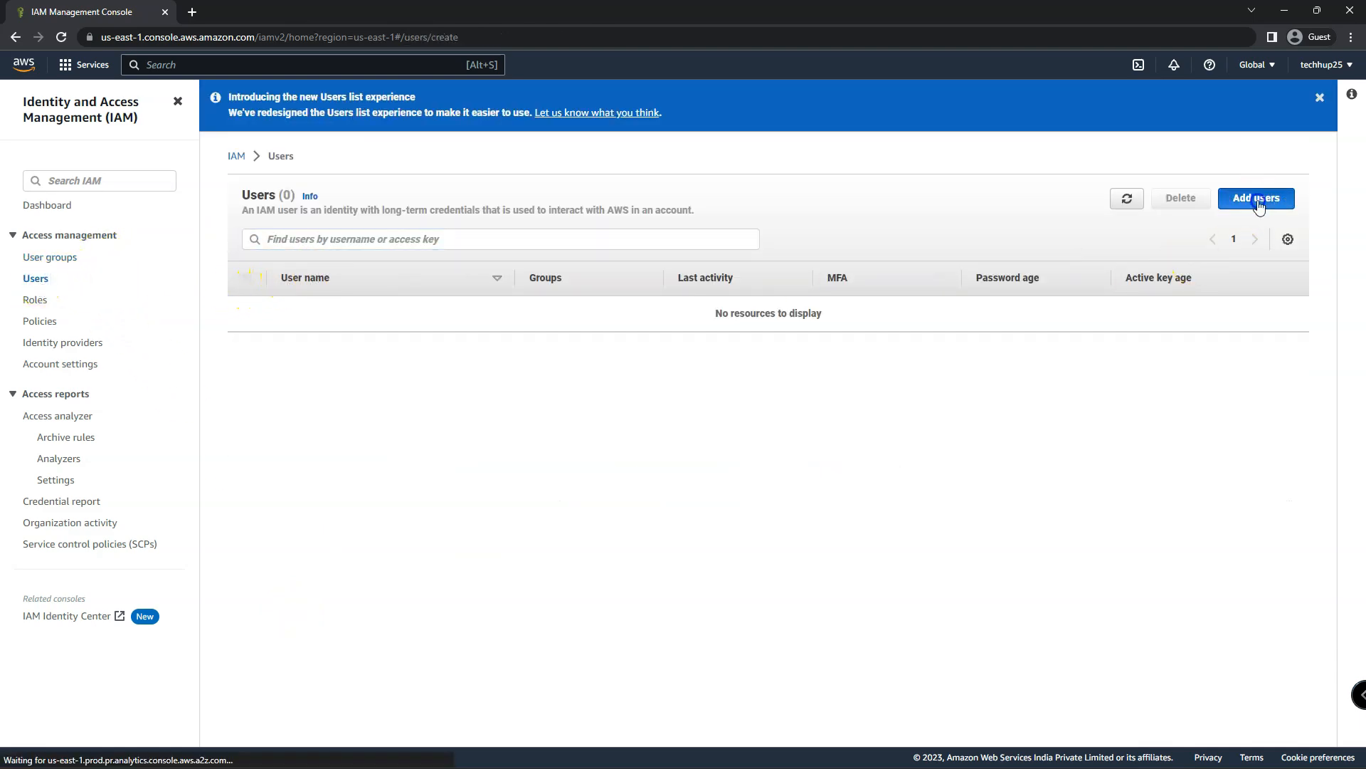
Create user testuser with console access and a custom password, without forcing a password reset.
left_click(1254, 198)
left_click(386, 254)
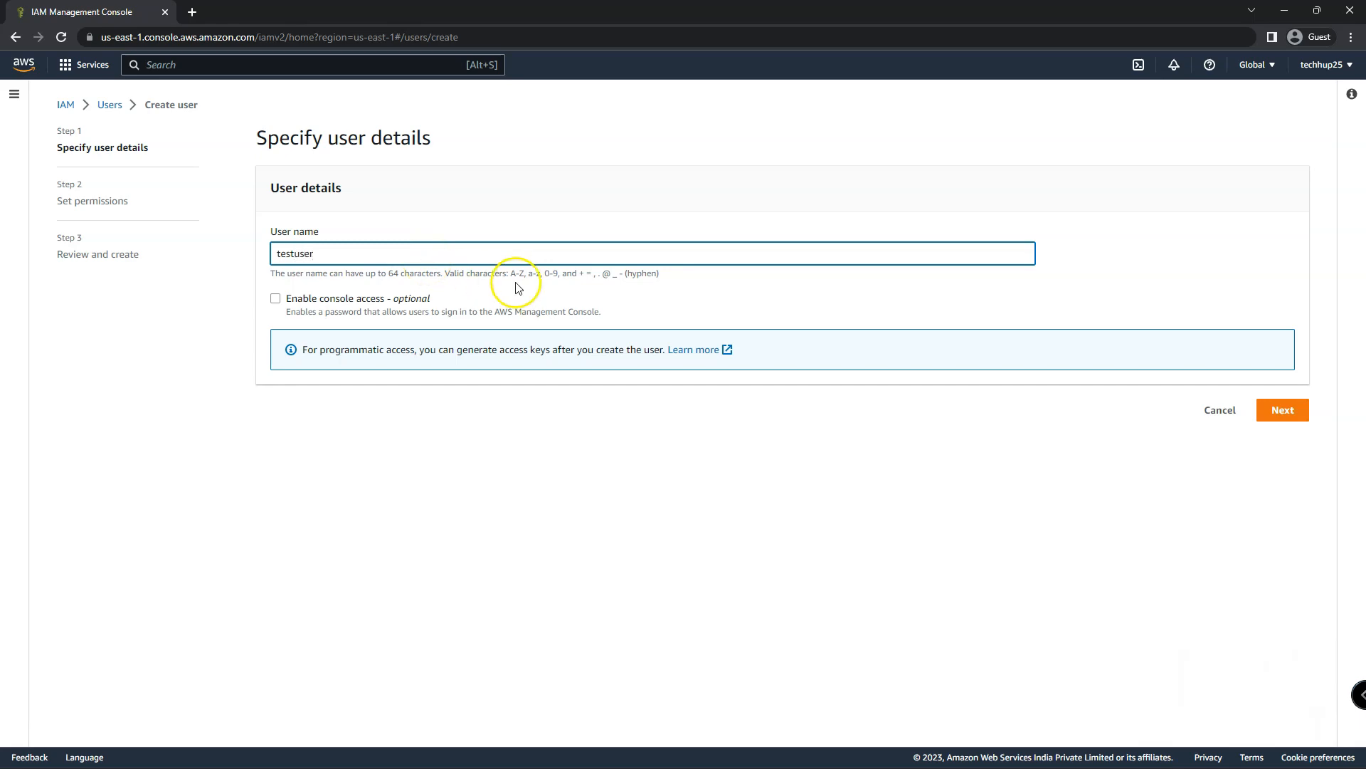
left_click(276, 299)
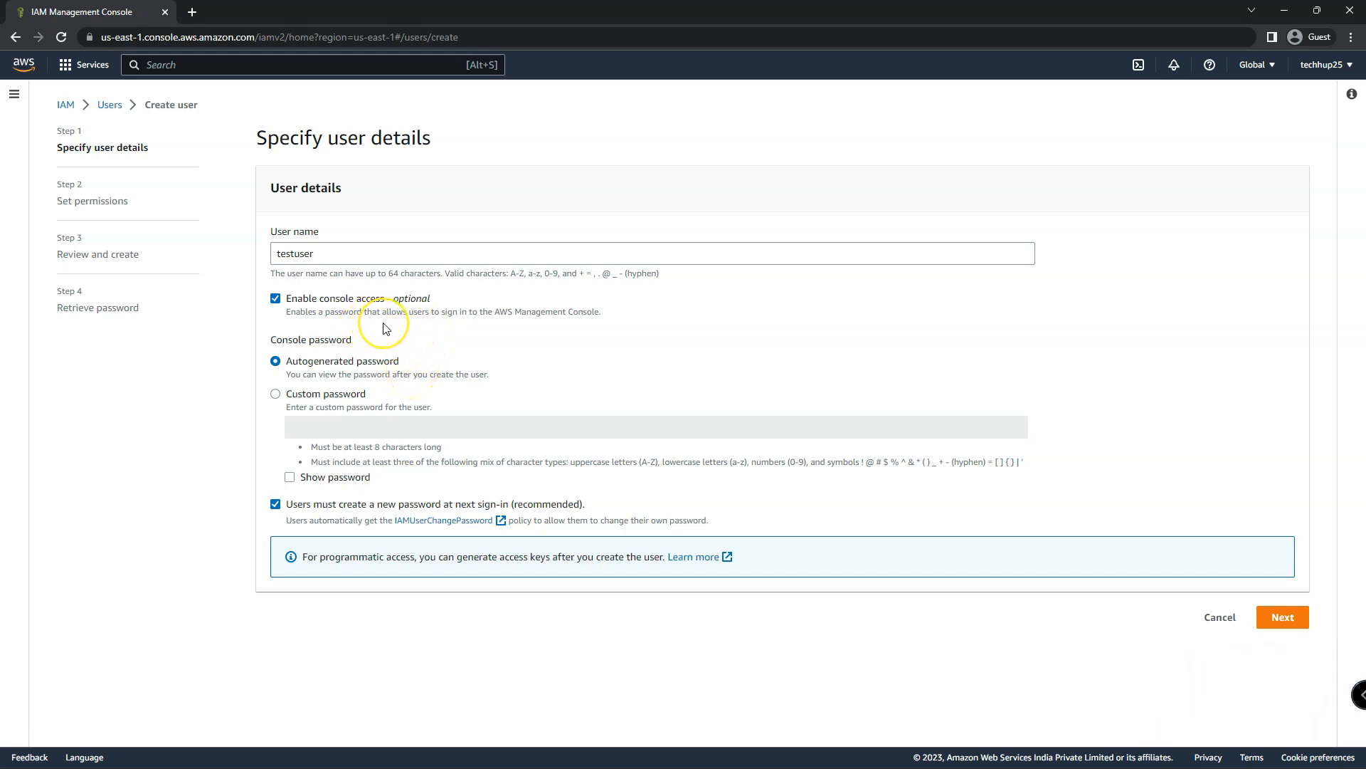
left_click(277, 397)
left_click(350, 425)
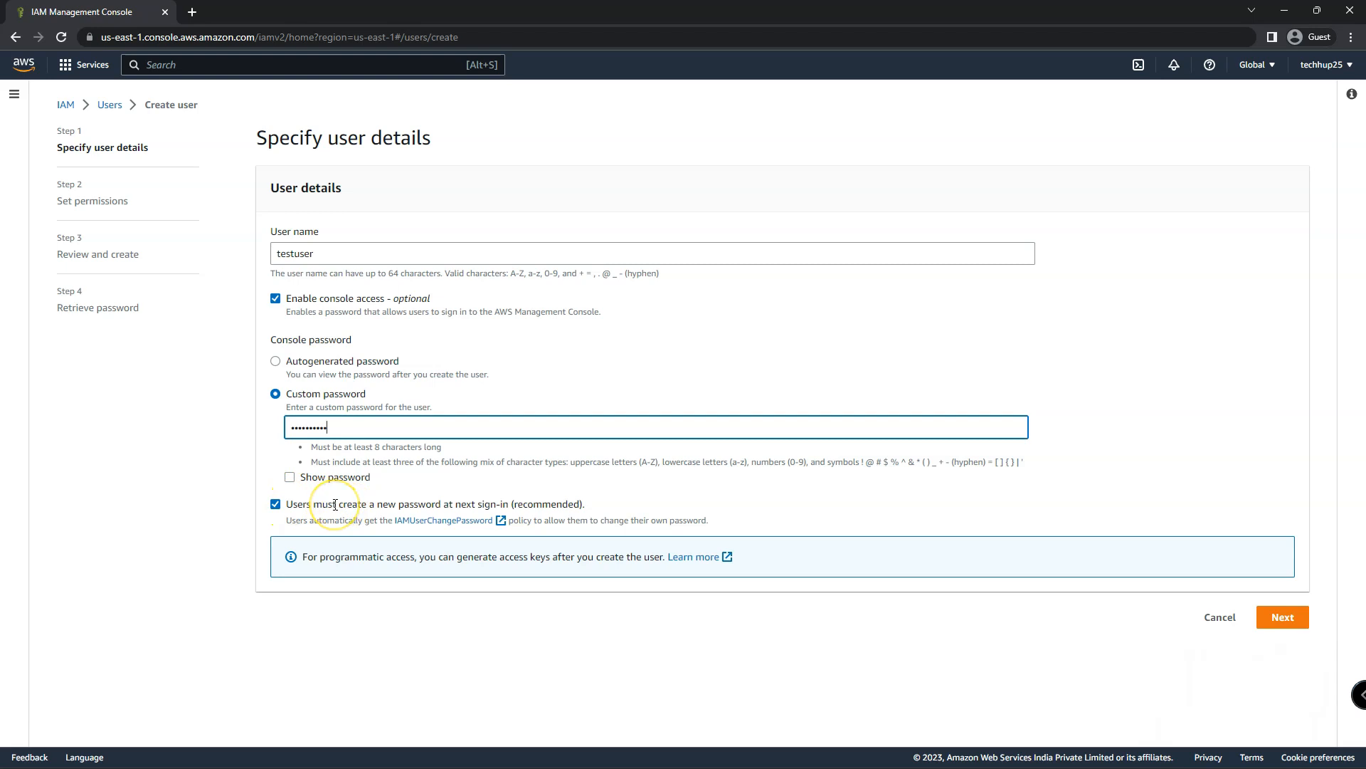
left_click(275, 505)
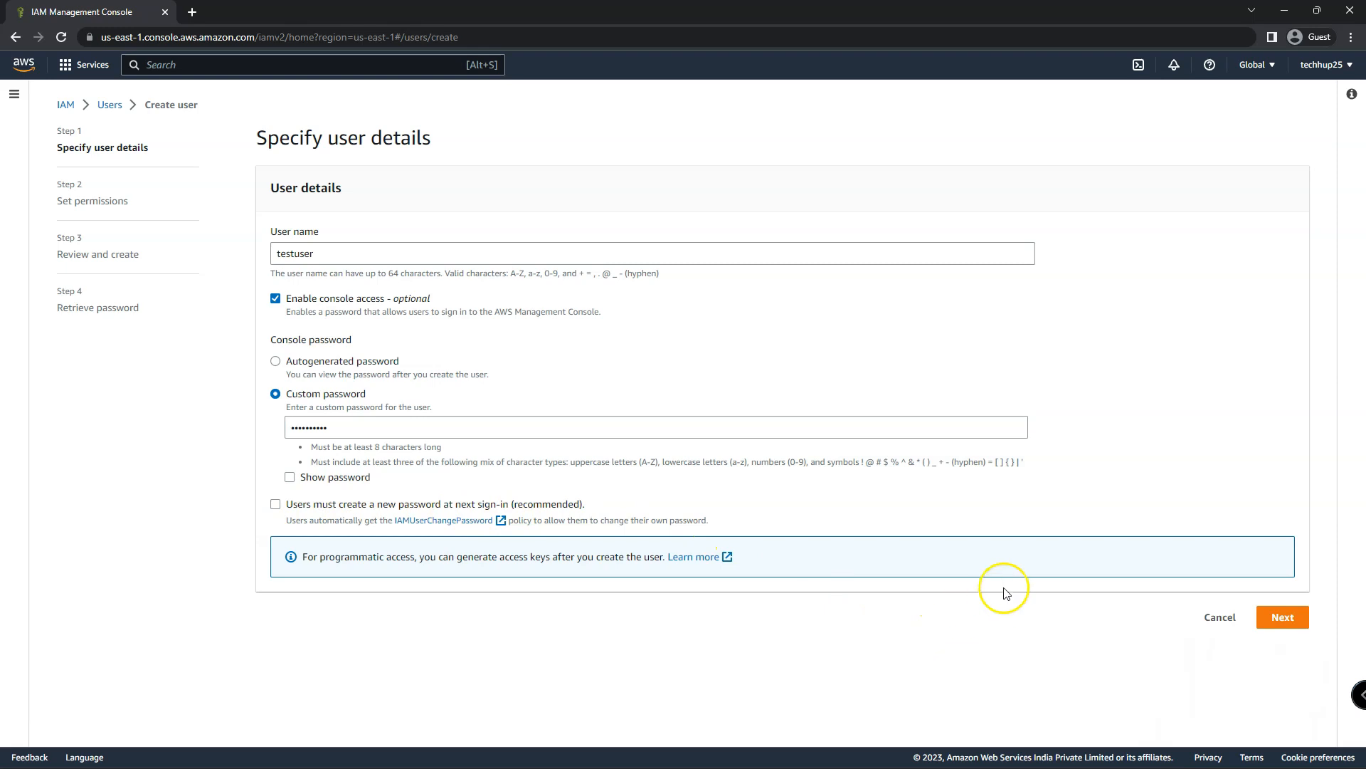
left_click(1278, 617)
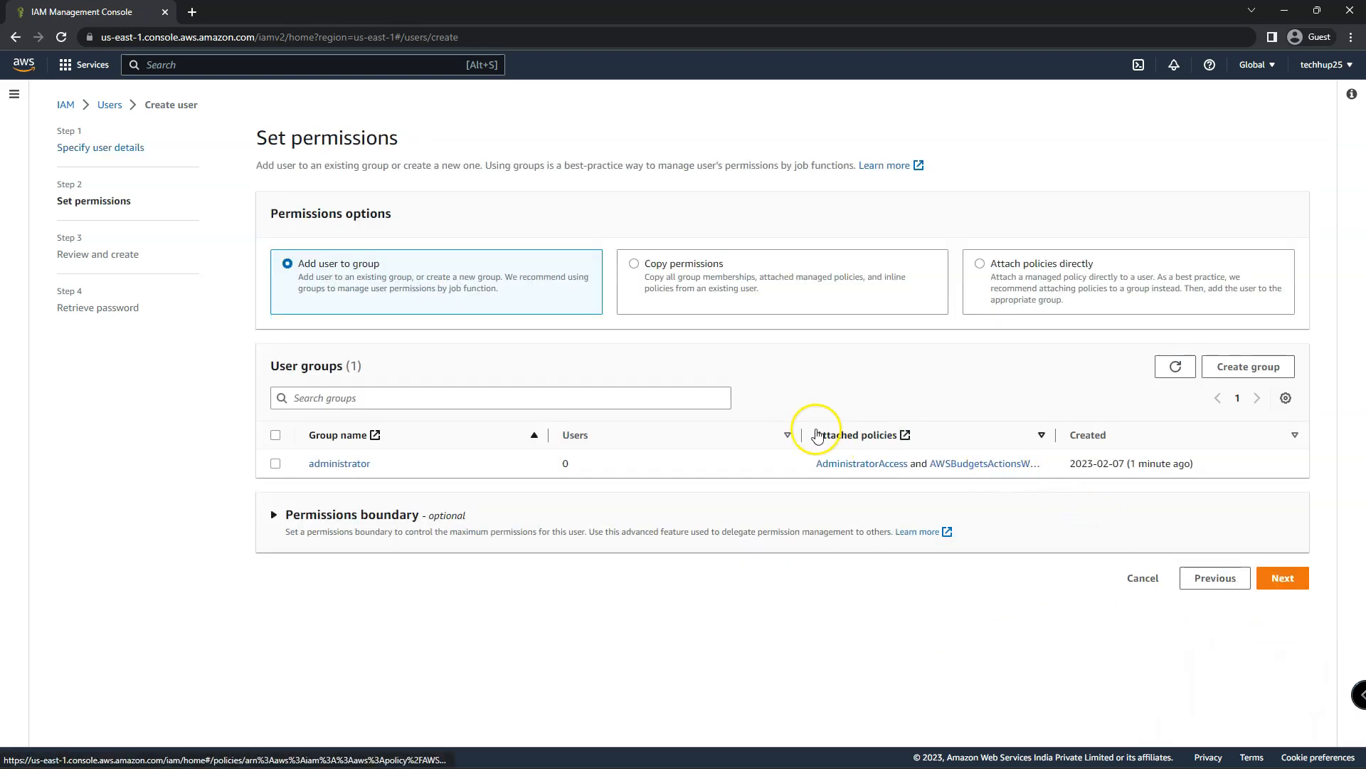
Add testuser to the administrator group, leaving the permissions boundary unset.
left_click(275, 464)
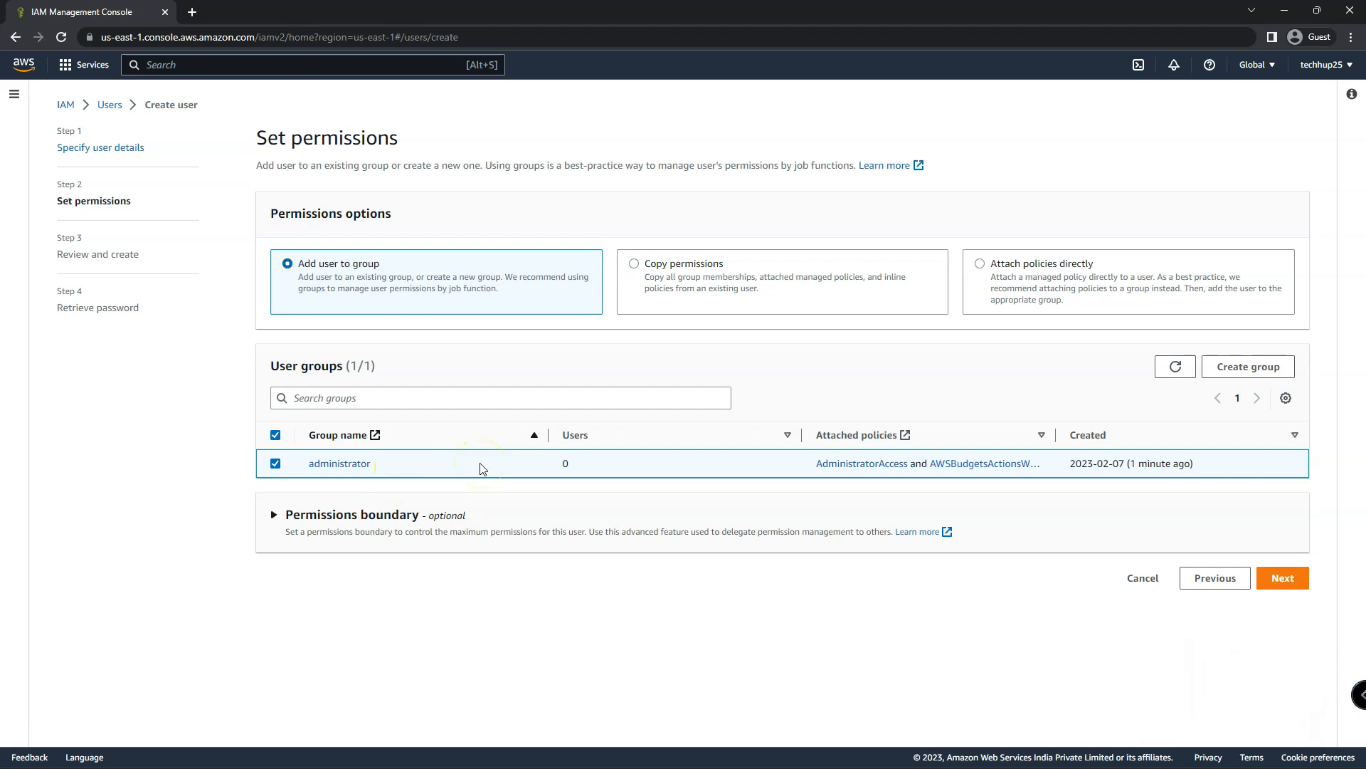
left_click(274, 514)
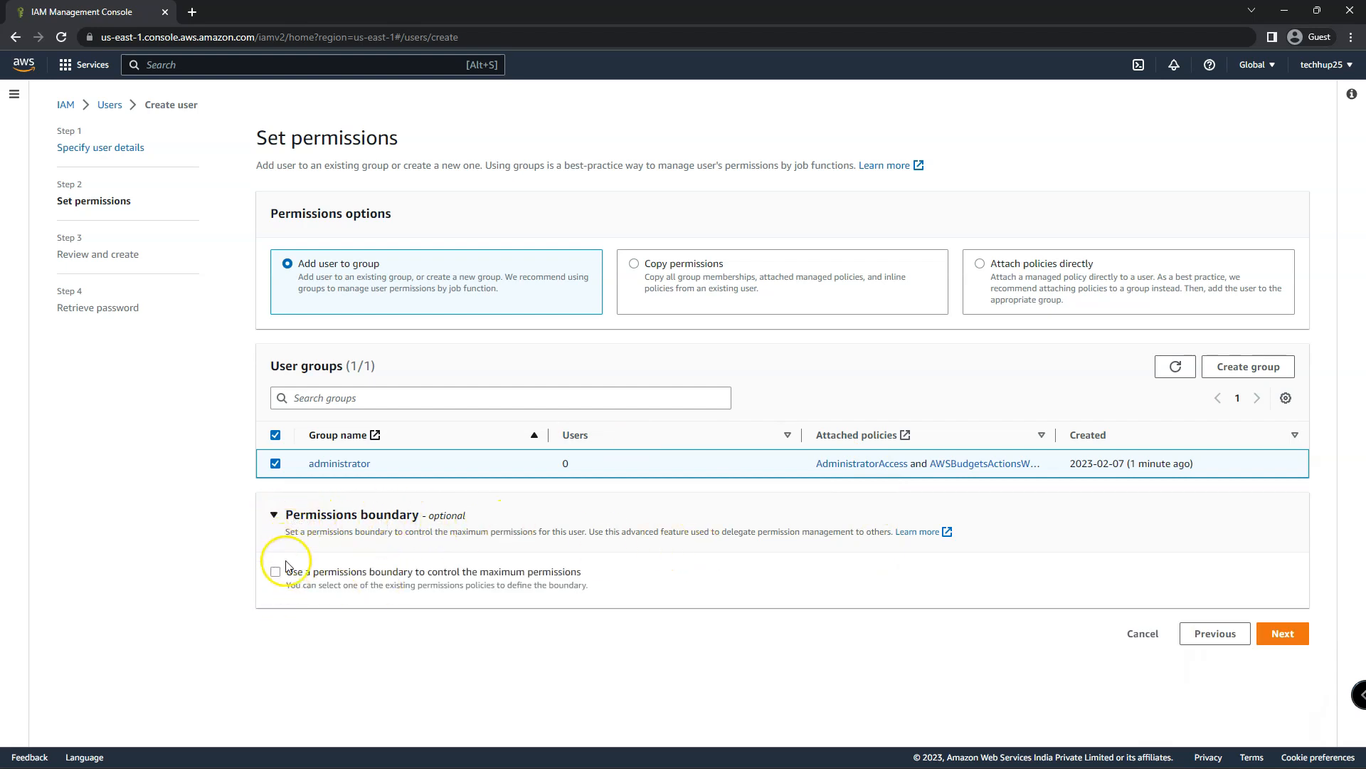
left_click(275, 515)
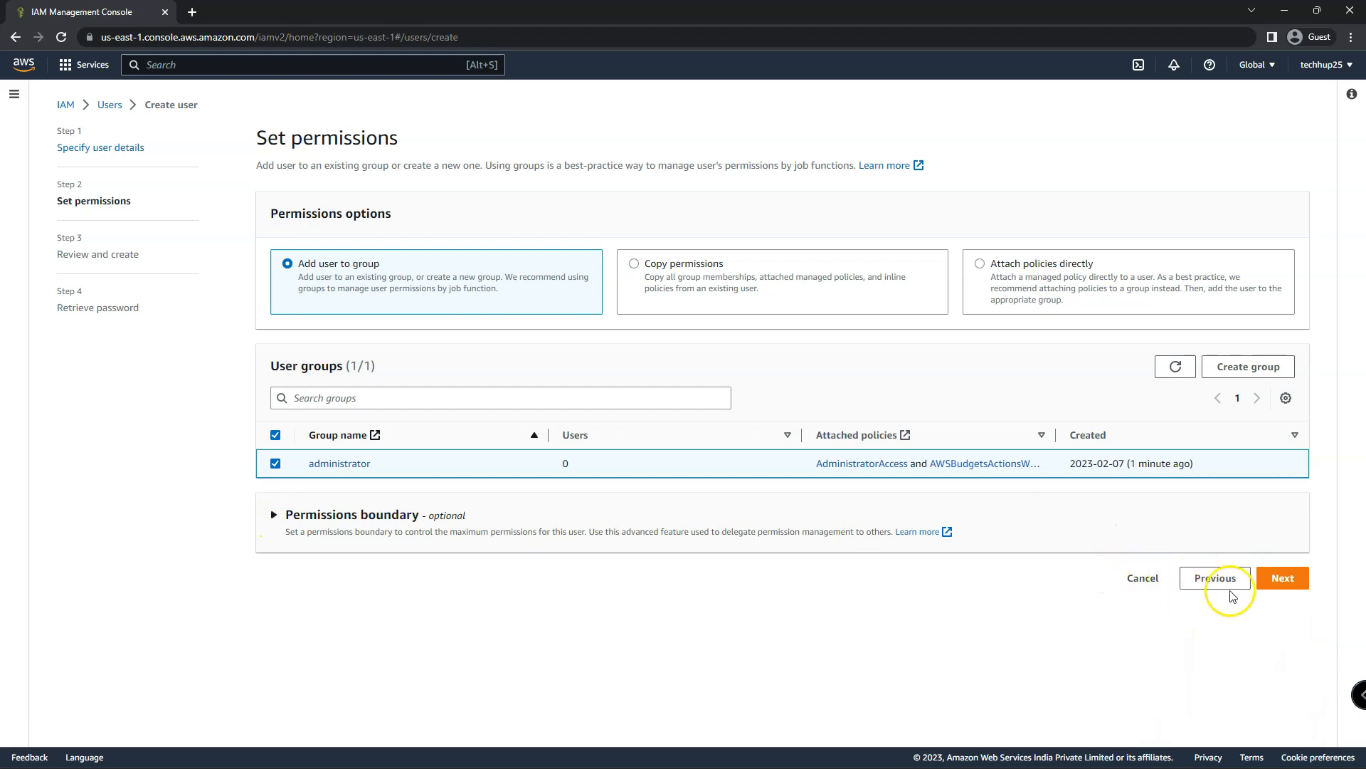
left_click(1284, 580)
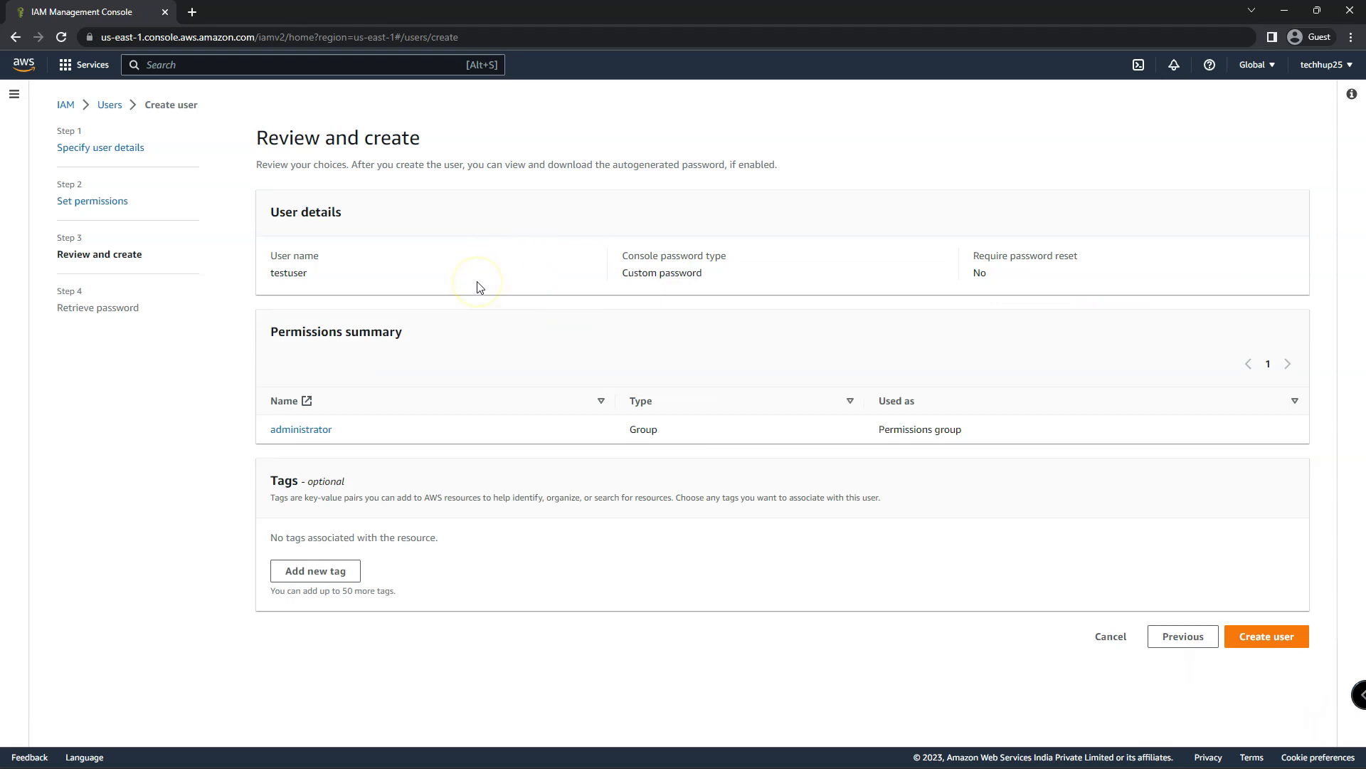
Tag testuser with Name = adminuser and create the user.
left_click(342, 570)
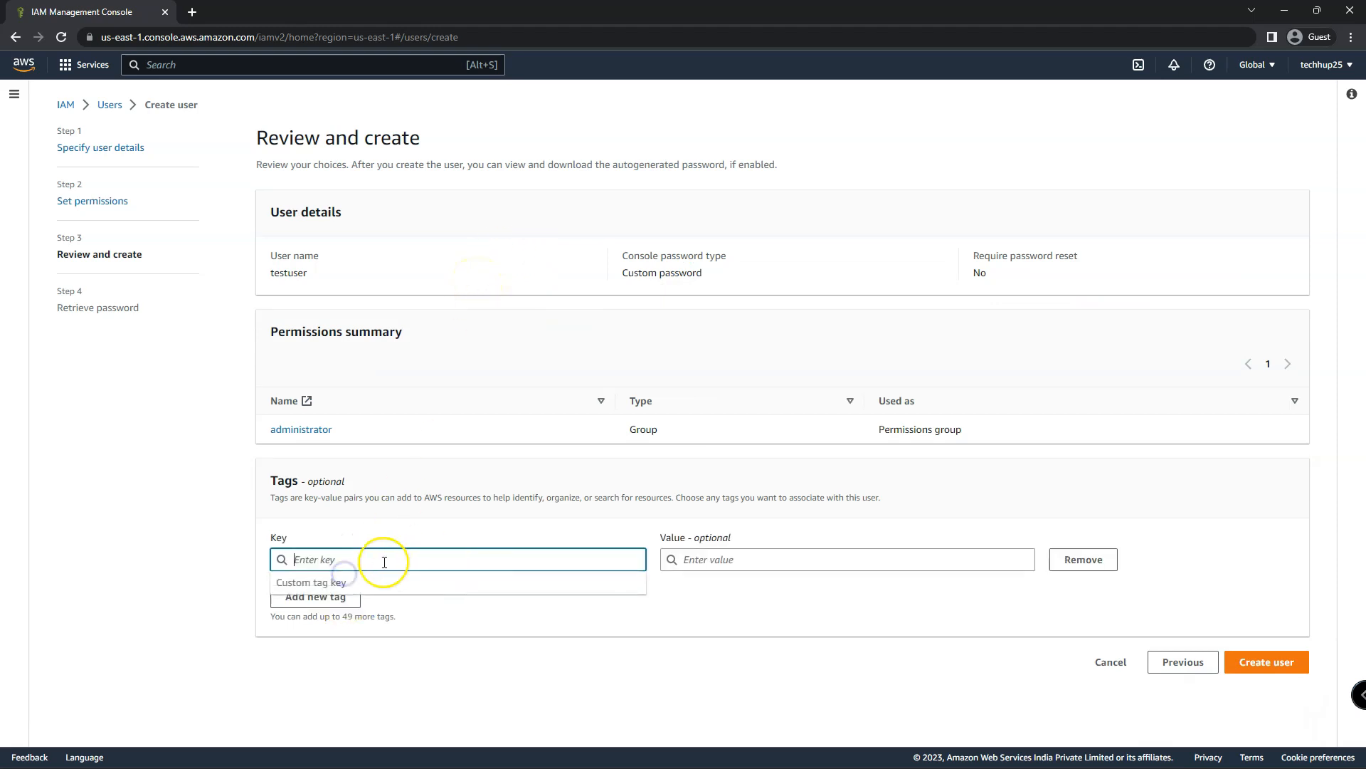
type("Name")
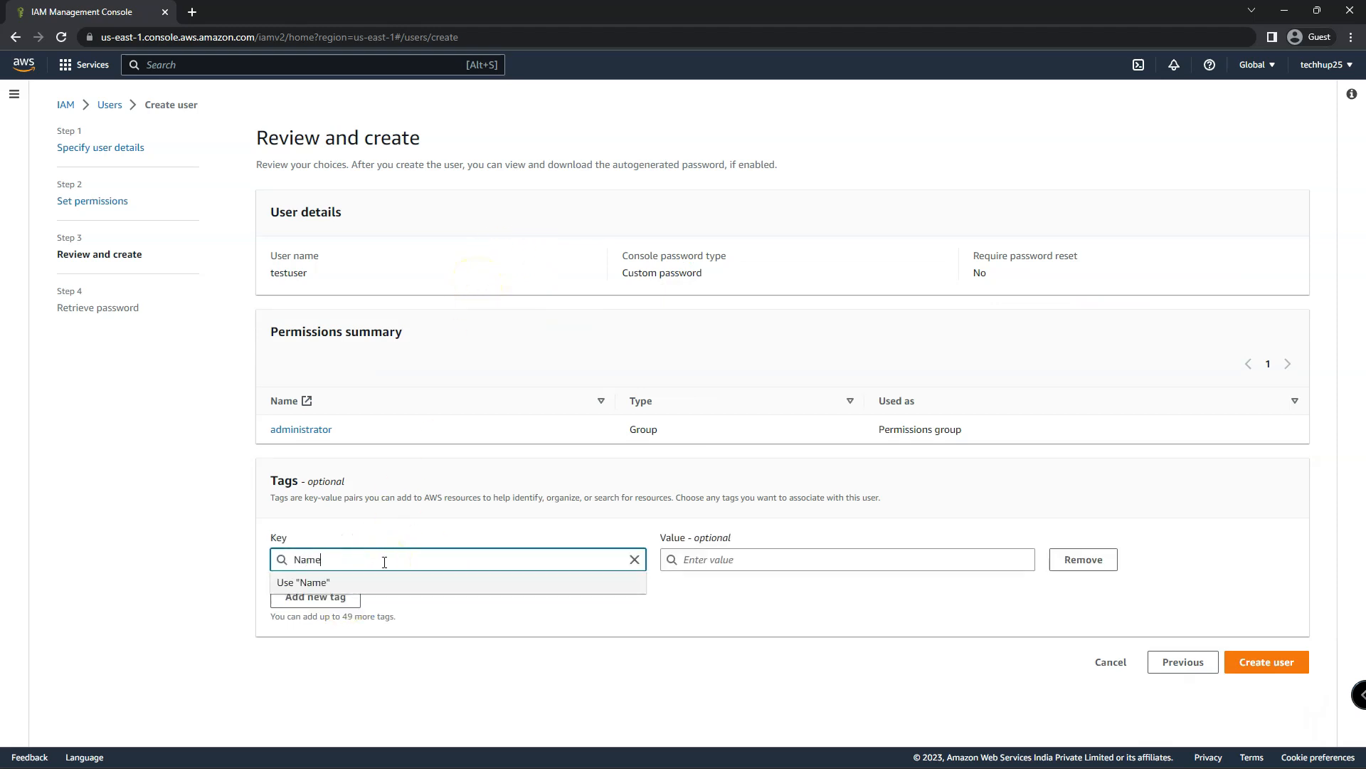
left_click(705, 557)
type("techhupuser")
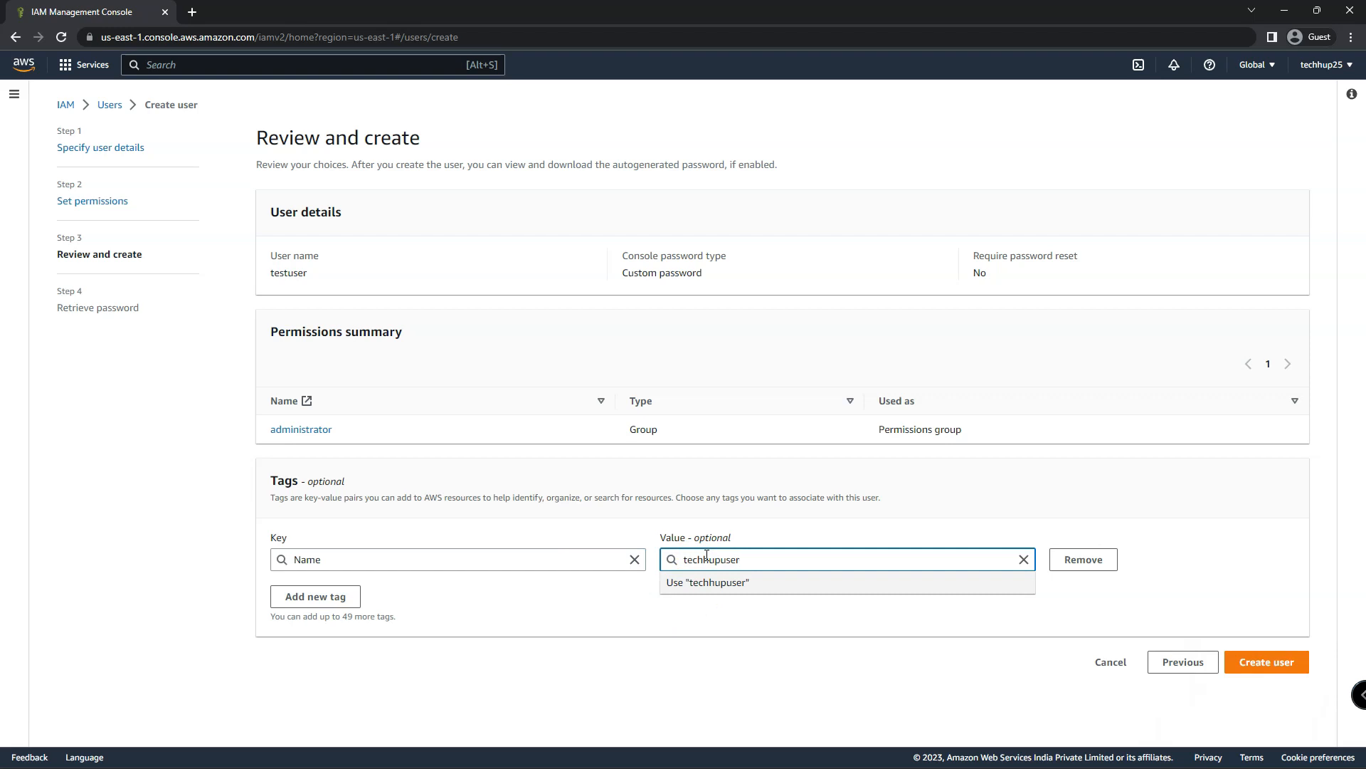
type("adminuser")
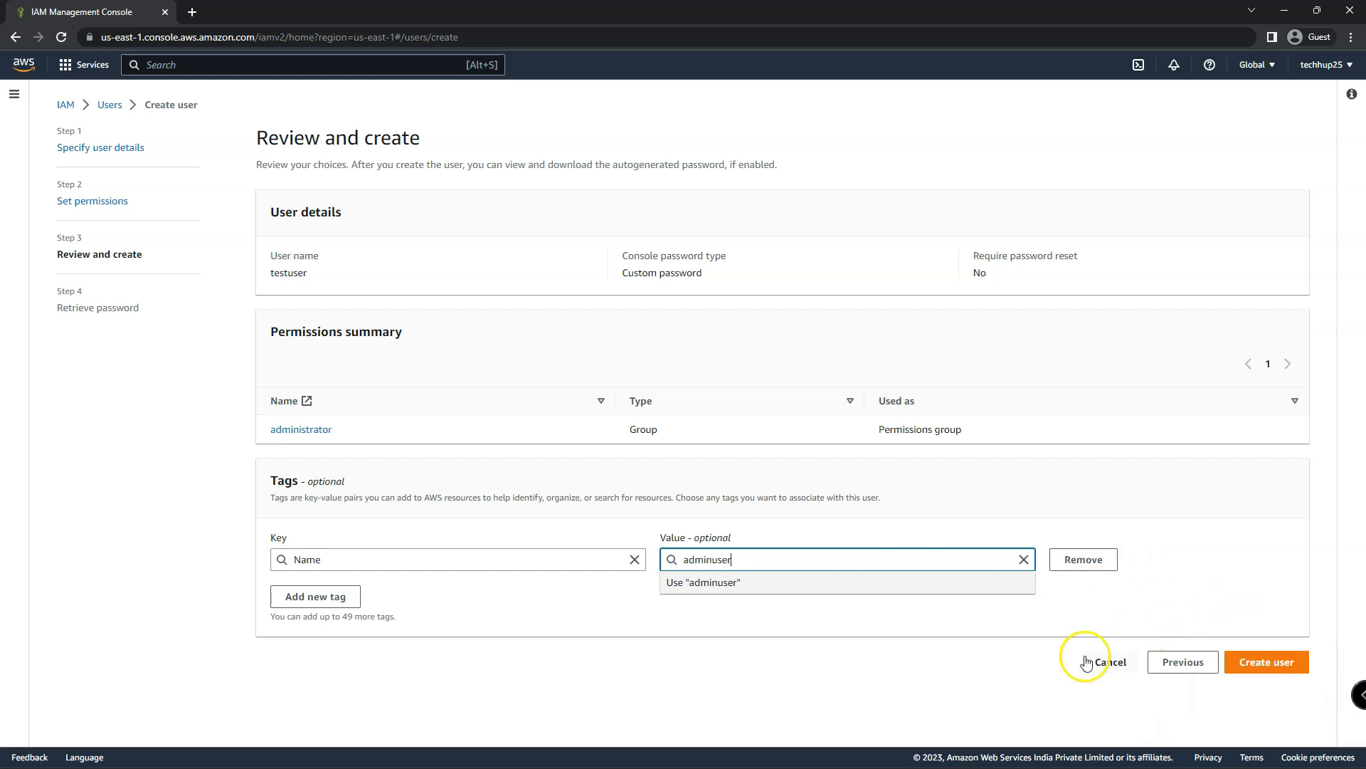
key("alt+Tab")
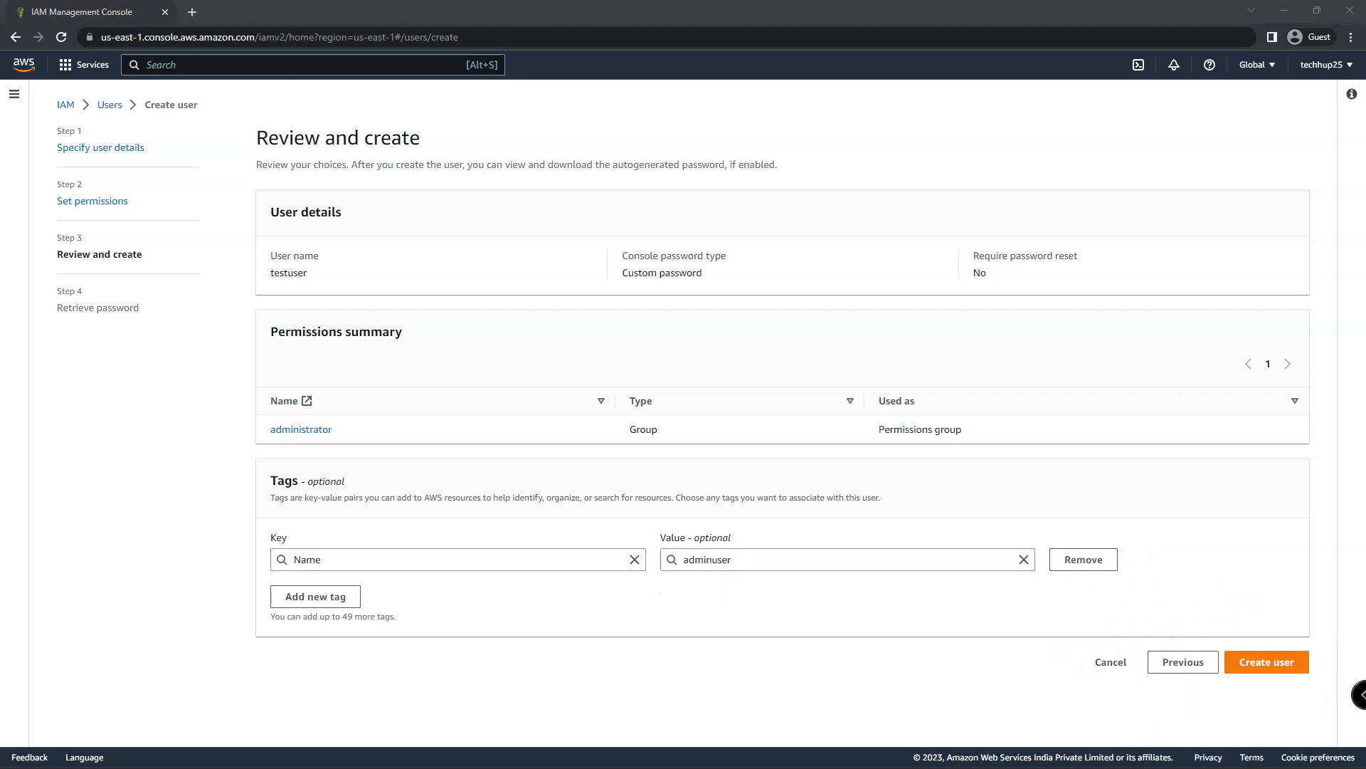
left_click(1274, 663)
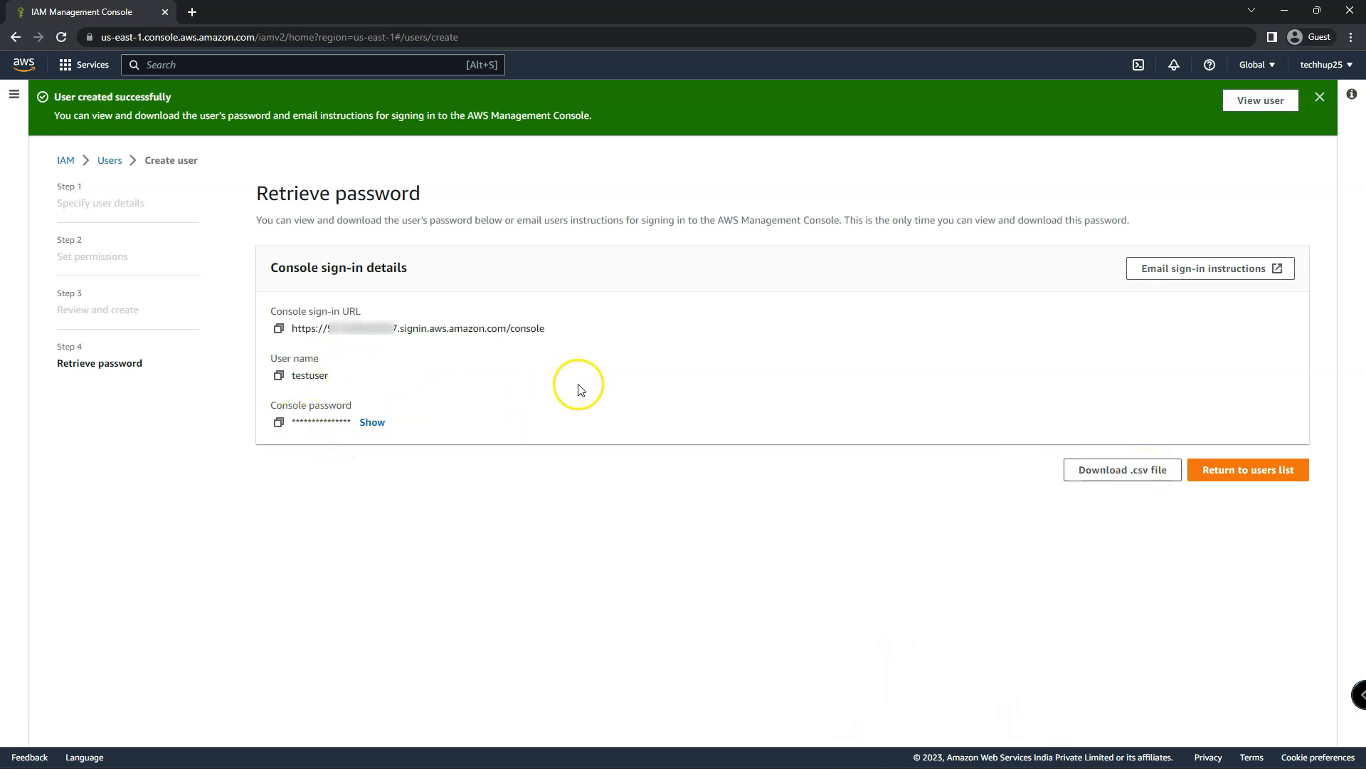
Download testuser_credentials.csv, then open testuser's security credentials down to the MFA section.
left_click(1123, 468)
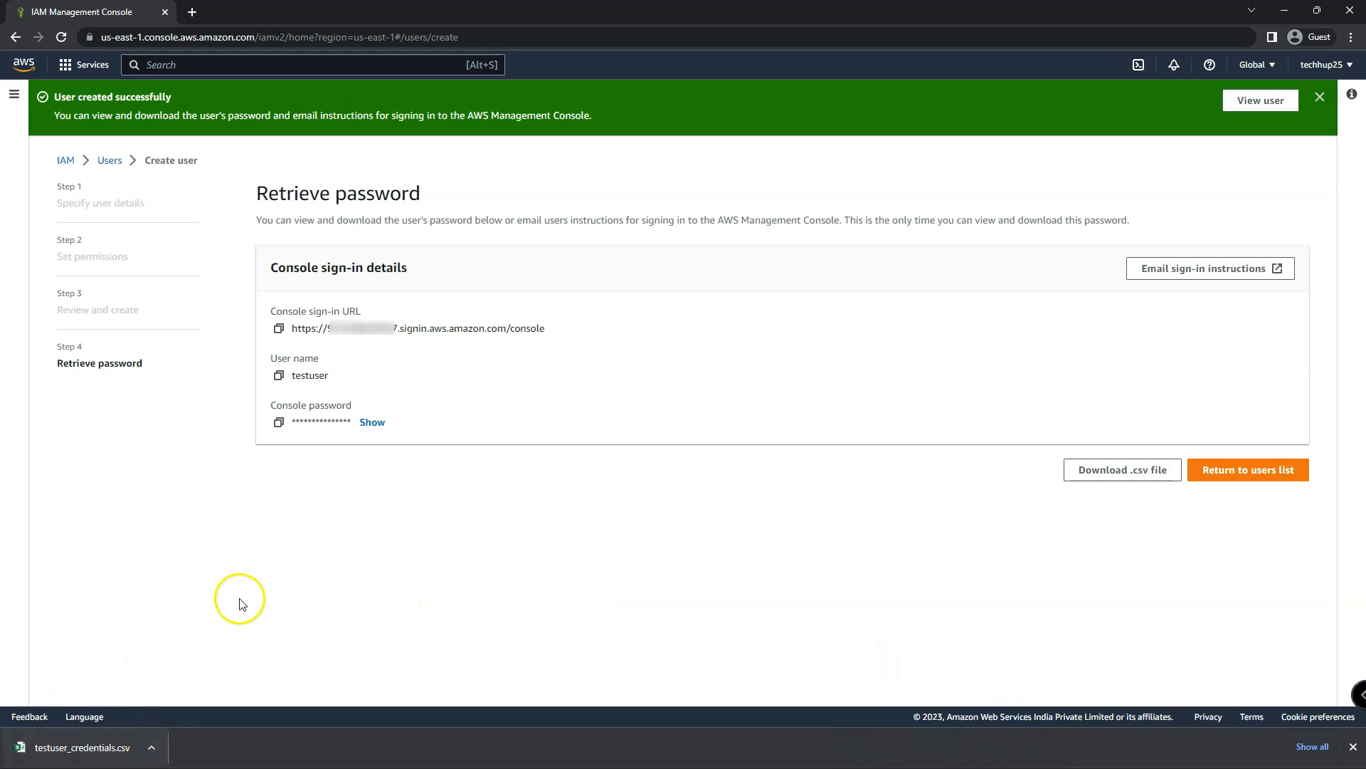
left_click(1264, 472)
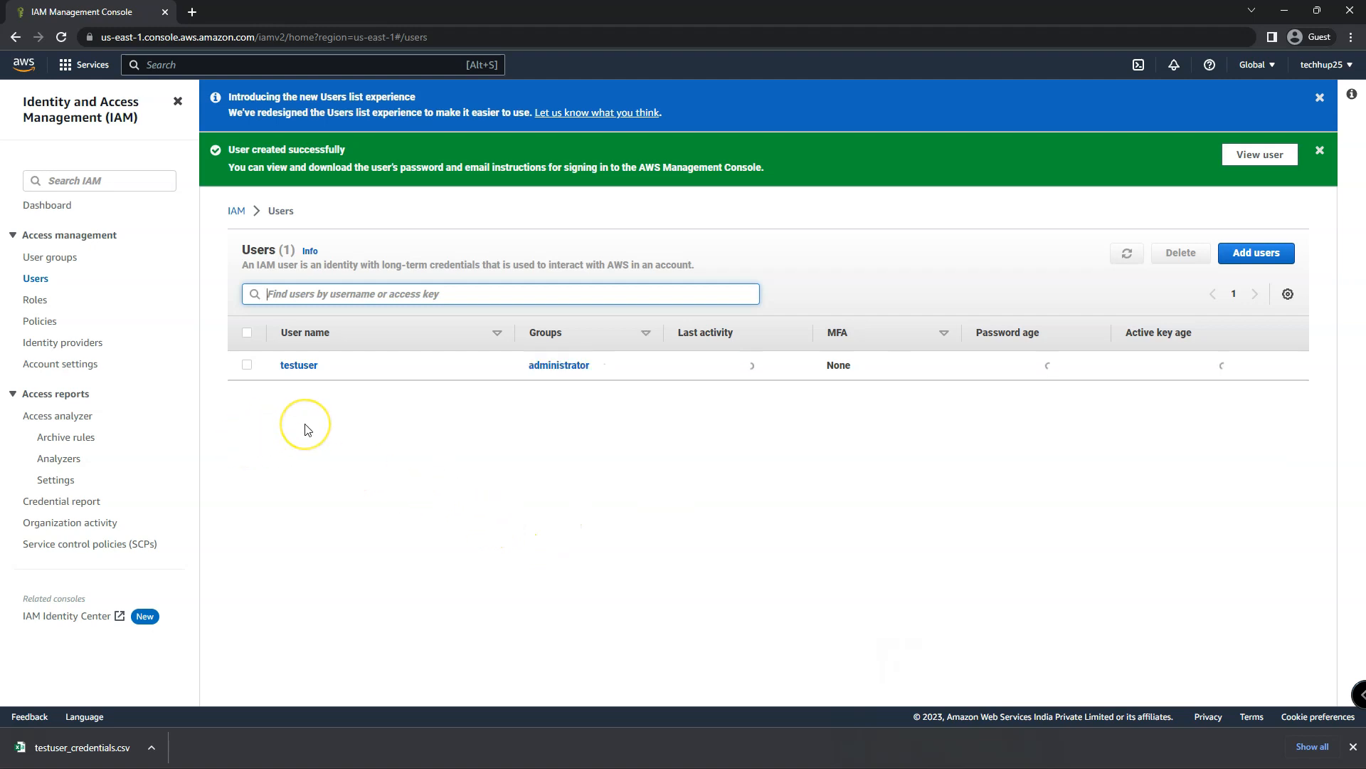
left_click(290, 366)
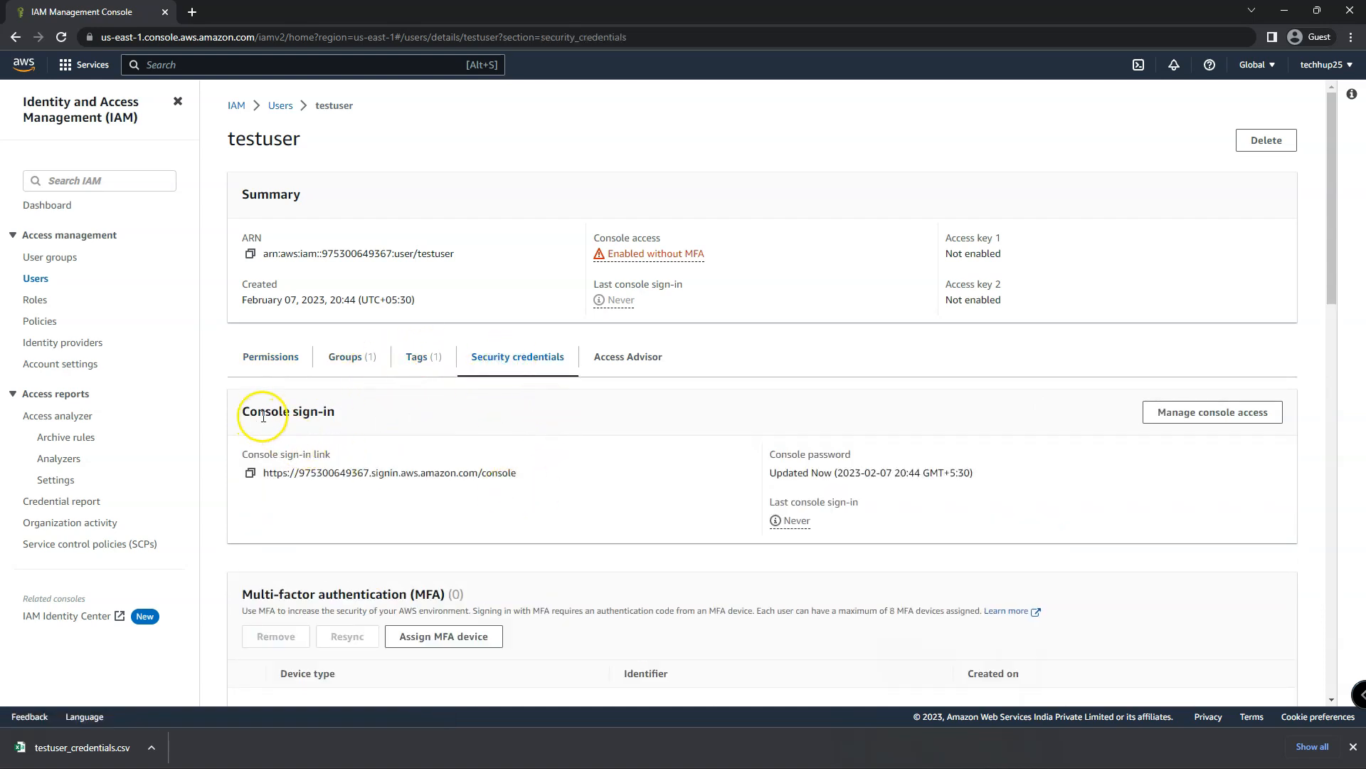
left_click_drag(264, 413, 371, 418)
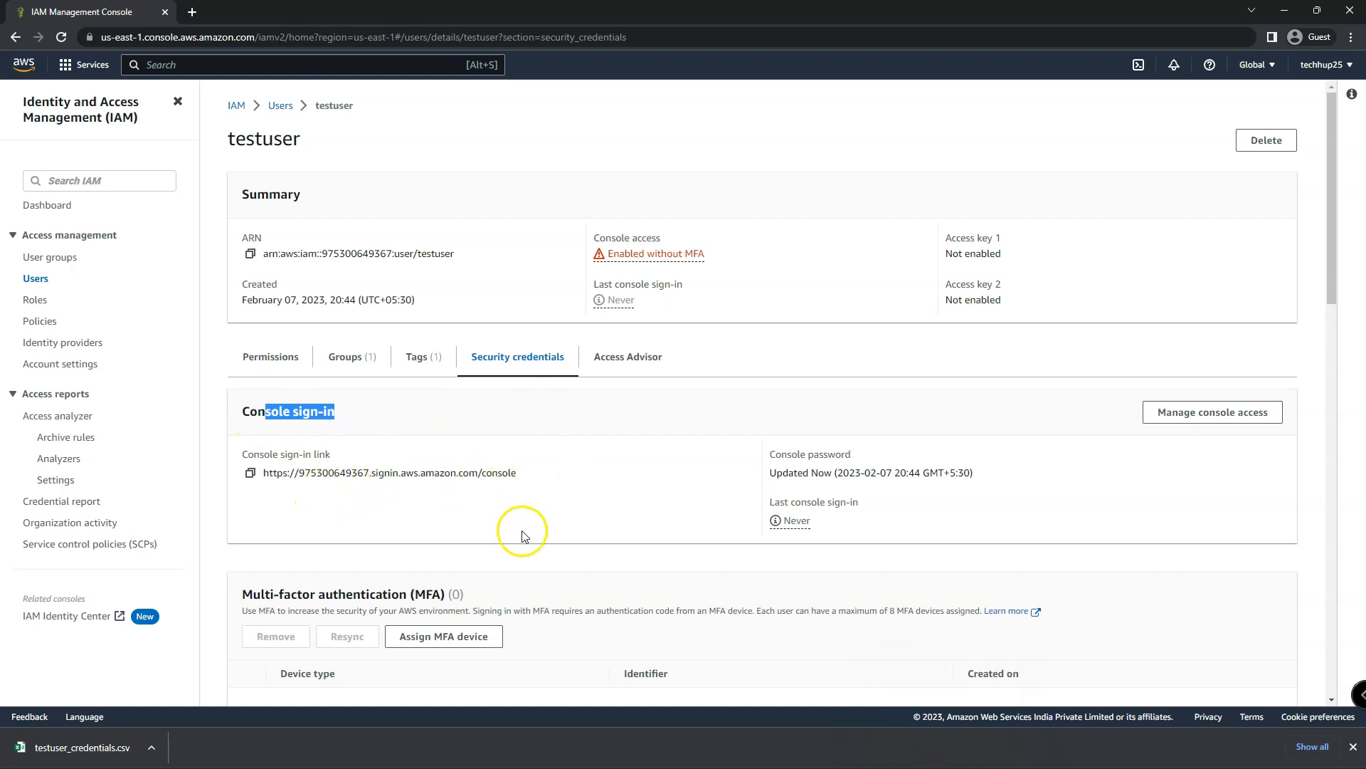
scroll(596, 475, "down", 5)
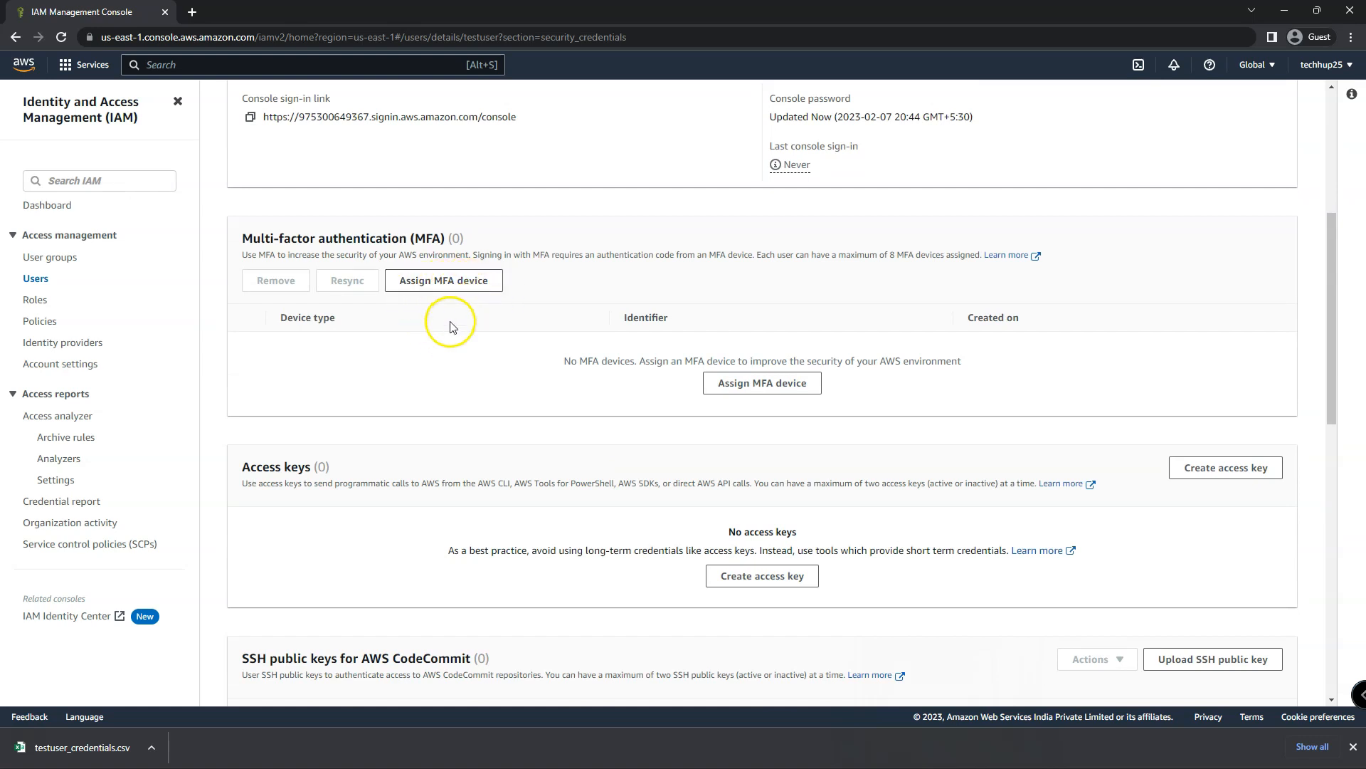
Name testuser's new authenticator-app MFA device techhup_iam_user and proceed to its setup.
left_click(466, 283)
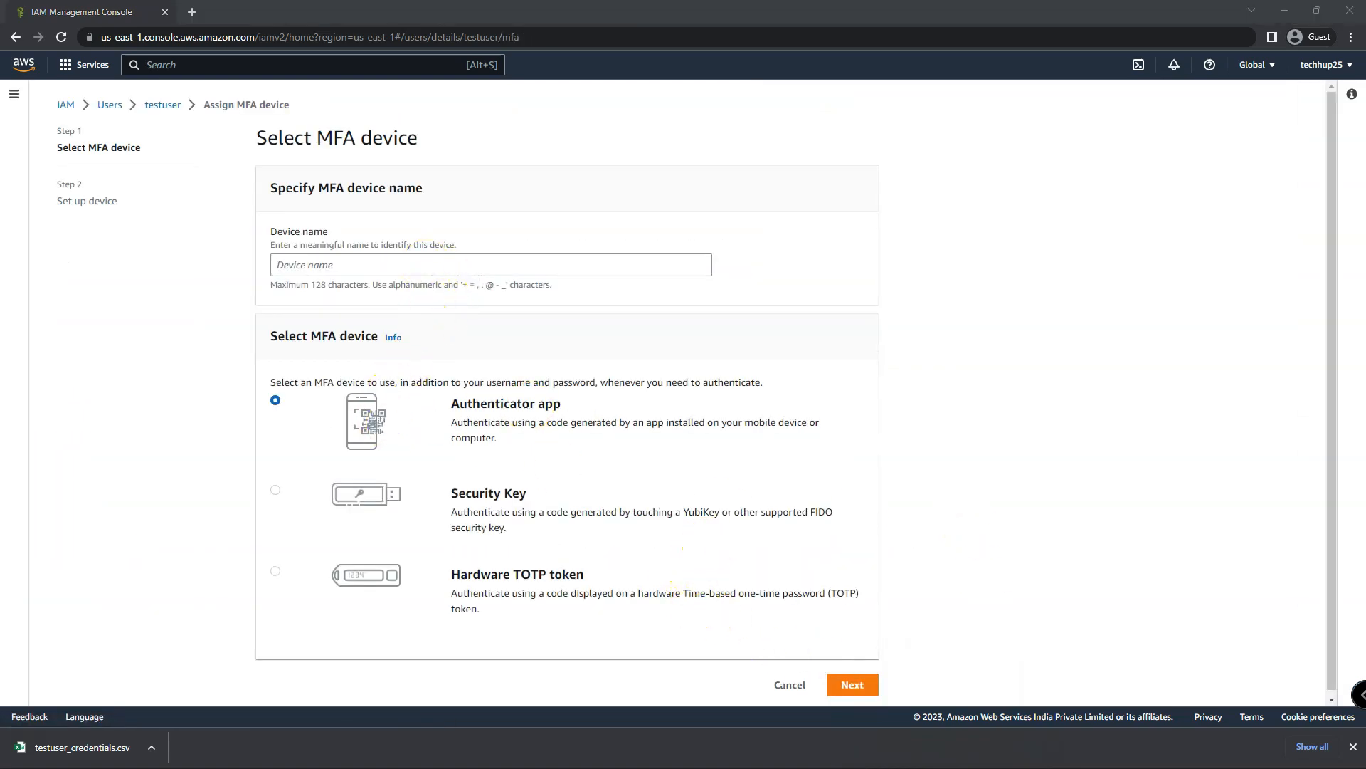
left_click(853, 684)
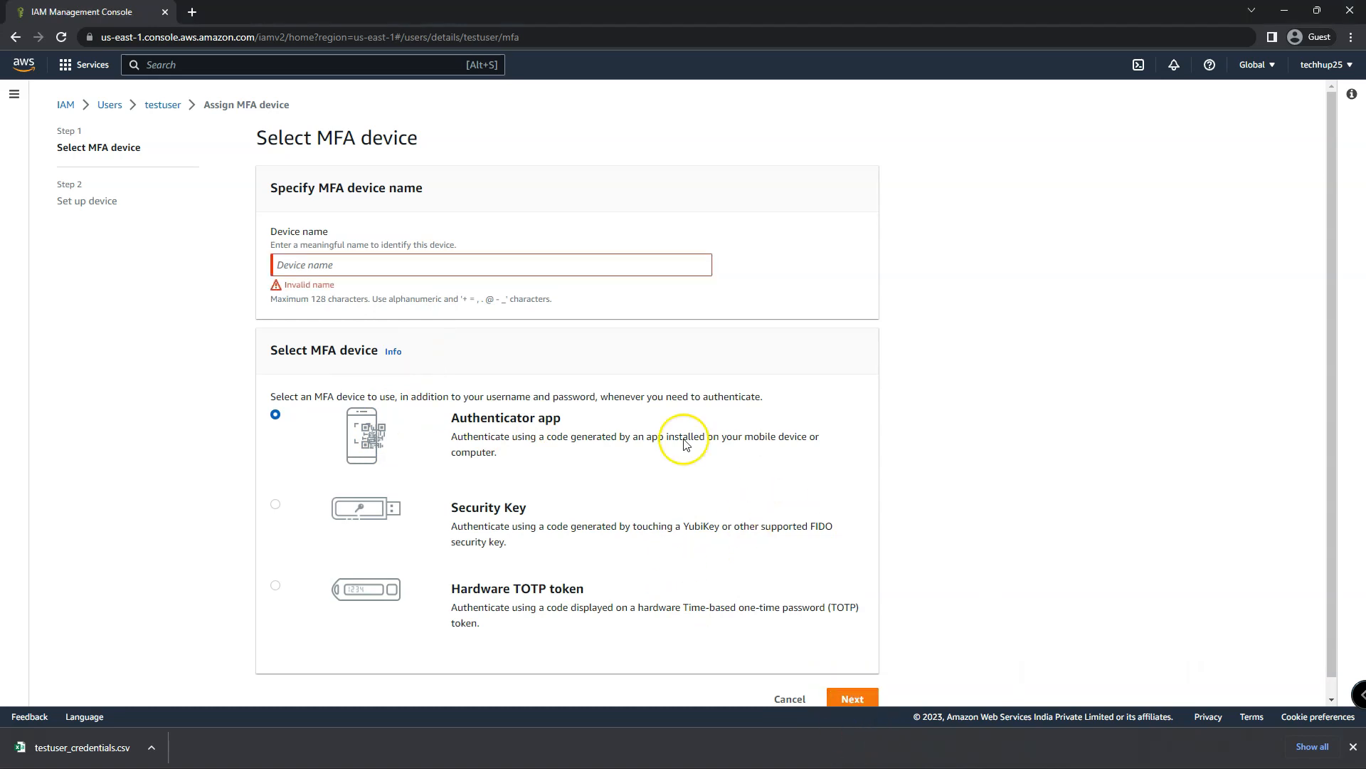
left_click(340, 269)
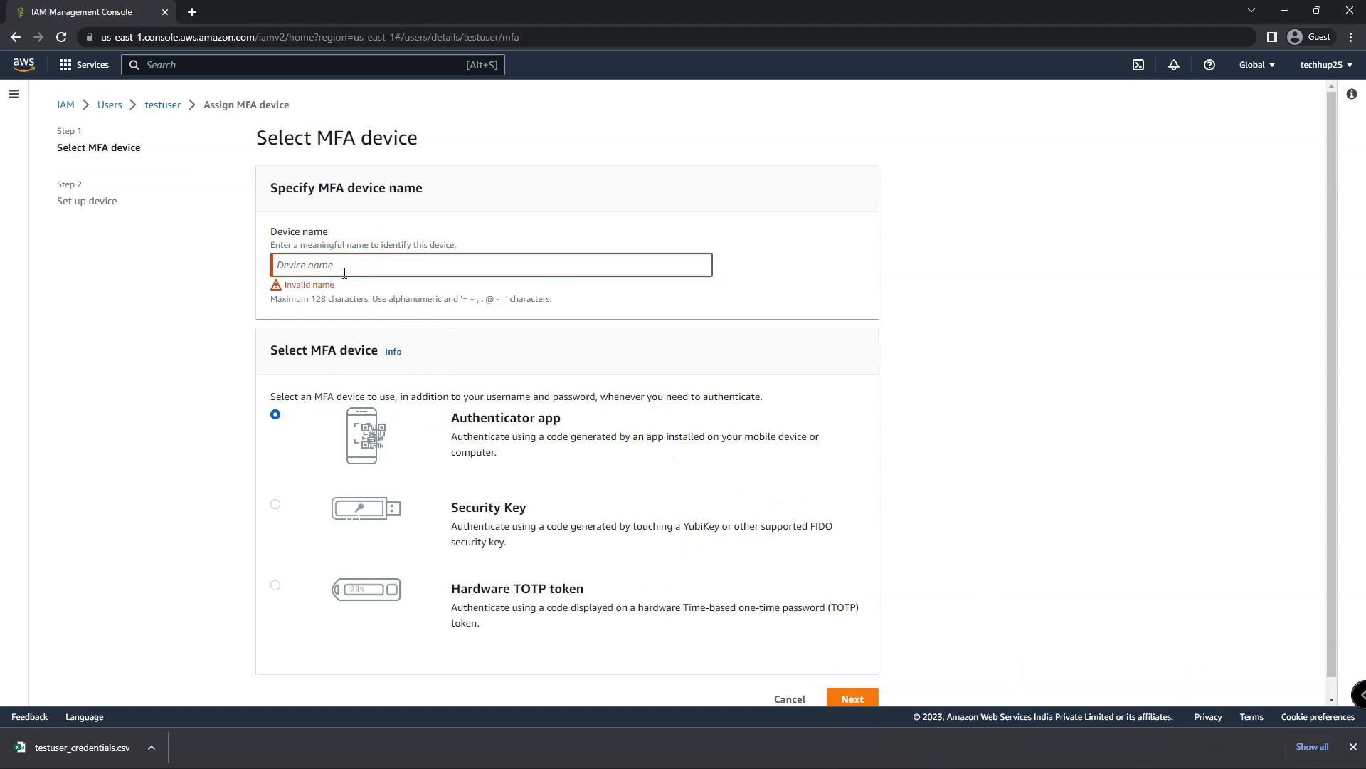
type("te")
key("BackSpace")
key("BackSpace")
type("a")
key("BackSpace")
type("techh")
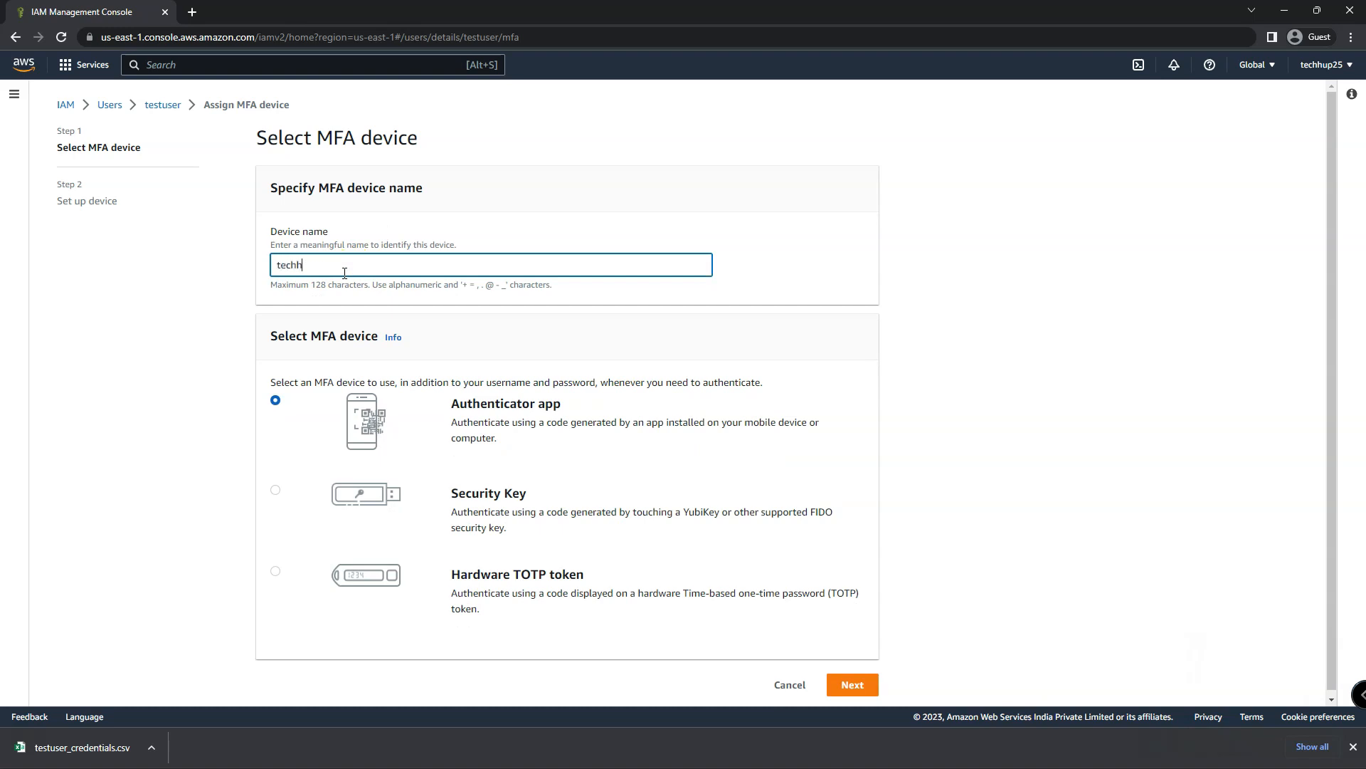
type("upiamuser")
left_click(315, 264)
type("_iam_")
left_click(852, 684)
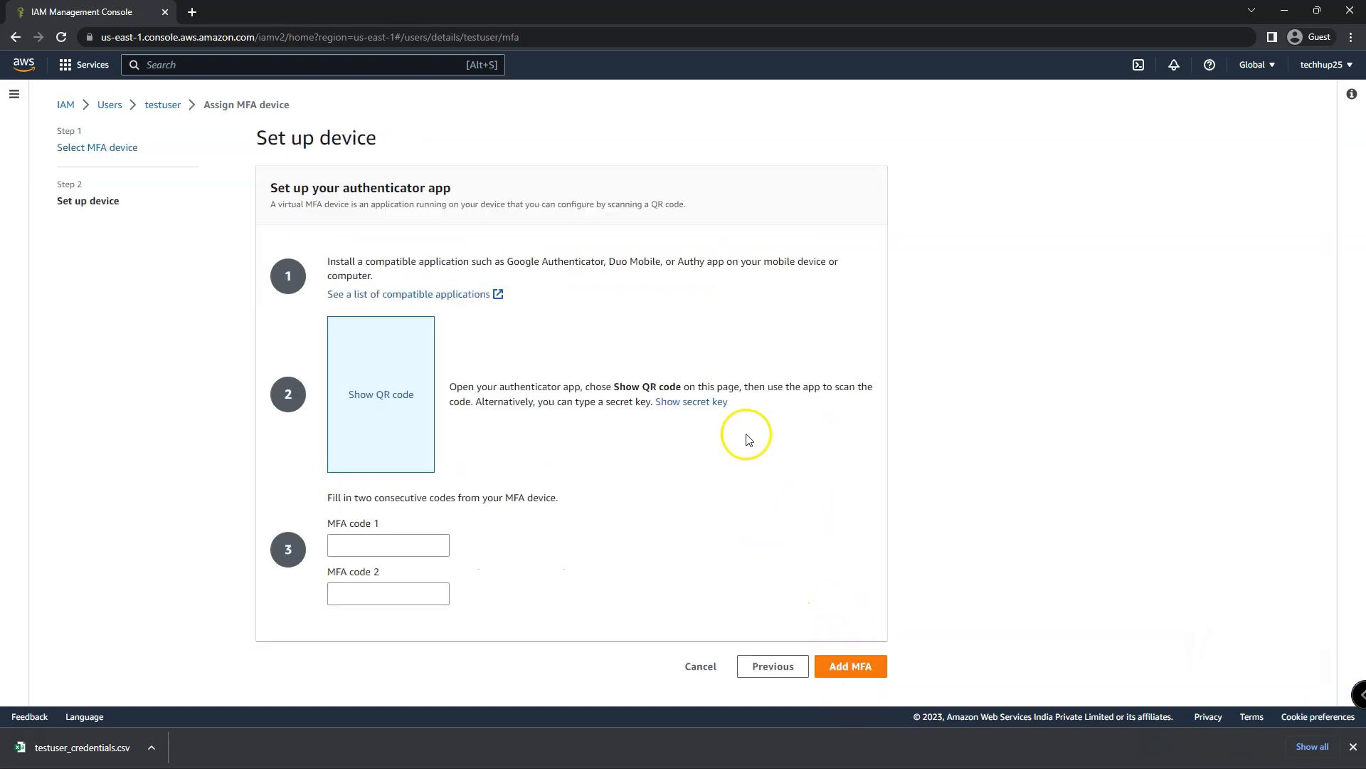
Pair the authenticator app via the QR code using two consecutive MFA codes and add the device.
left_click(389, 398)
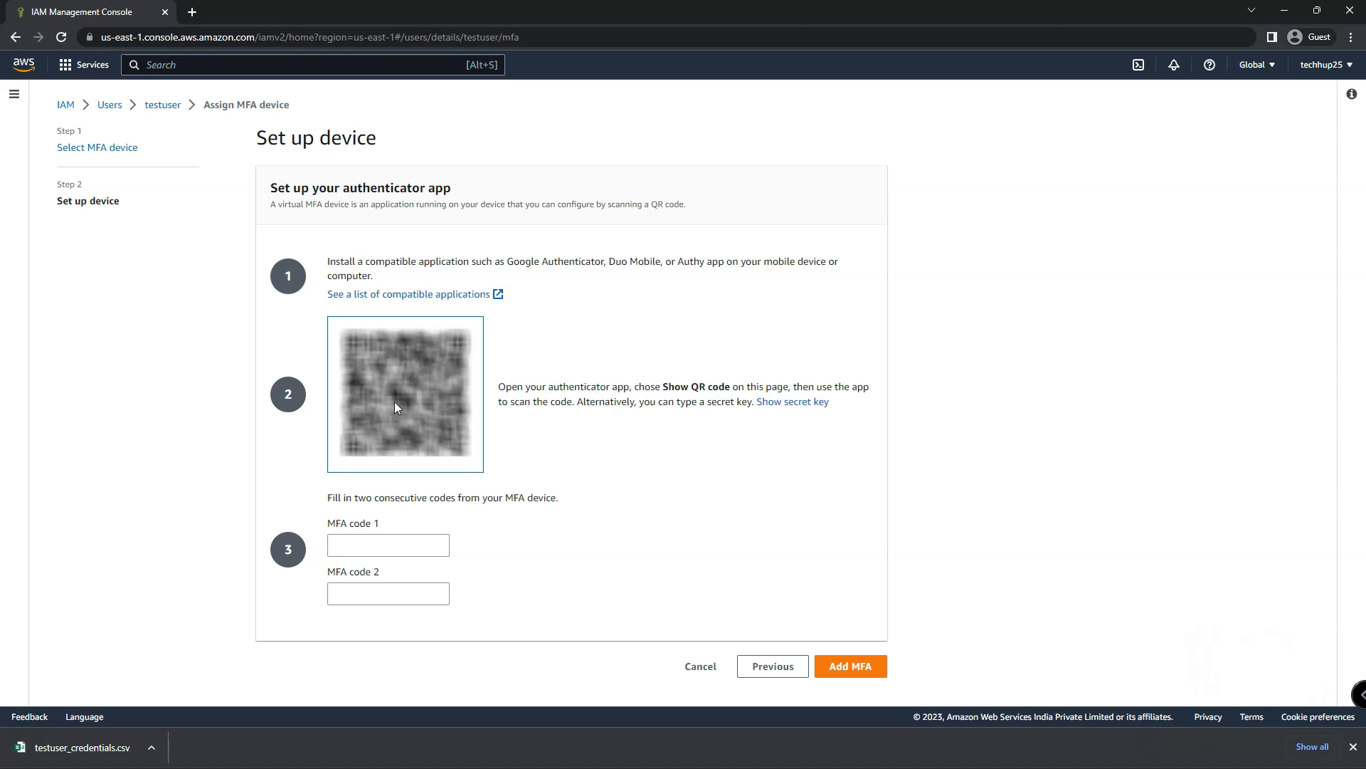
left_click(398, 549)
type("••••••")
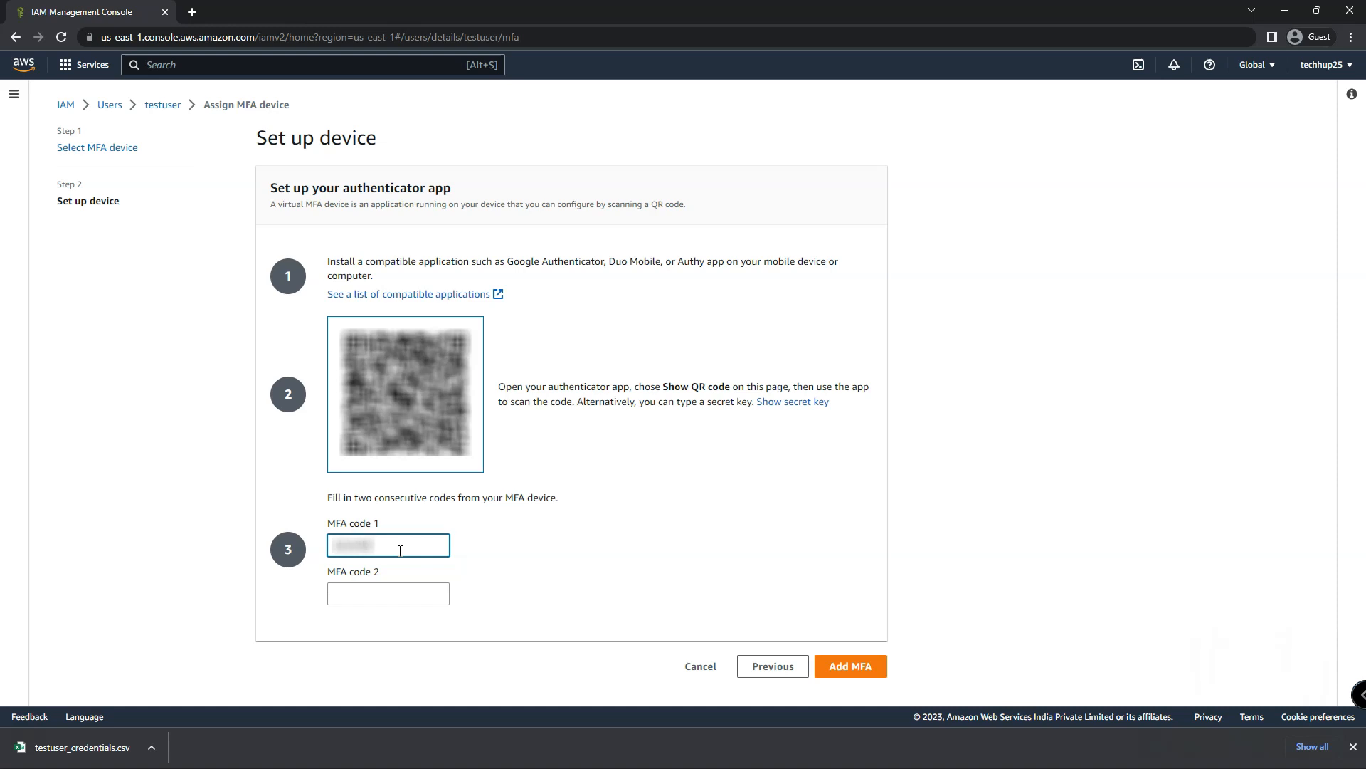
left_click(418, 590)
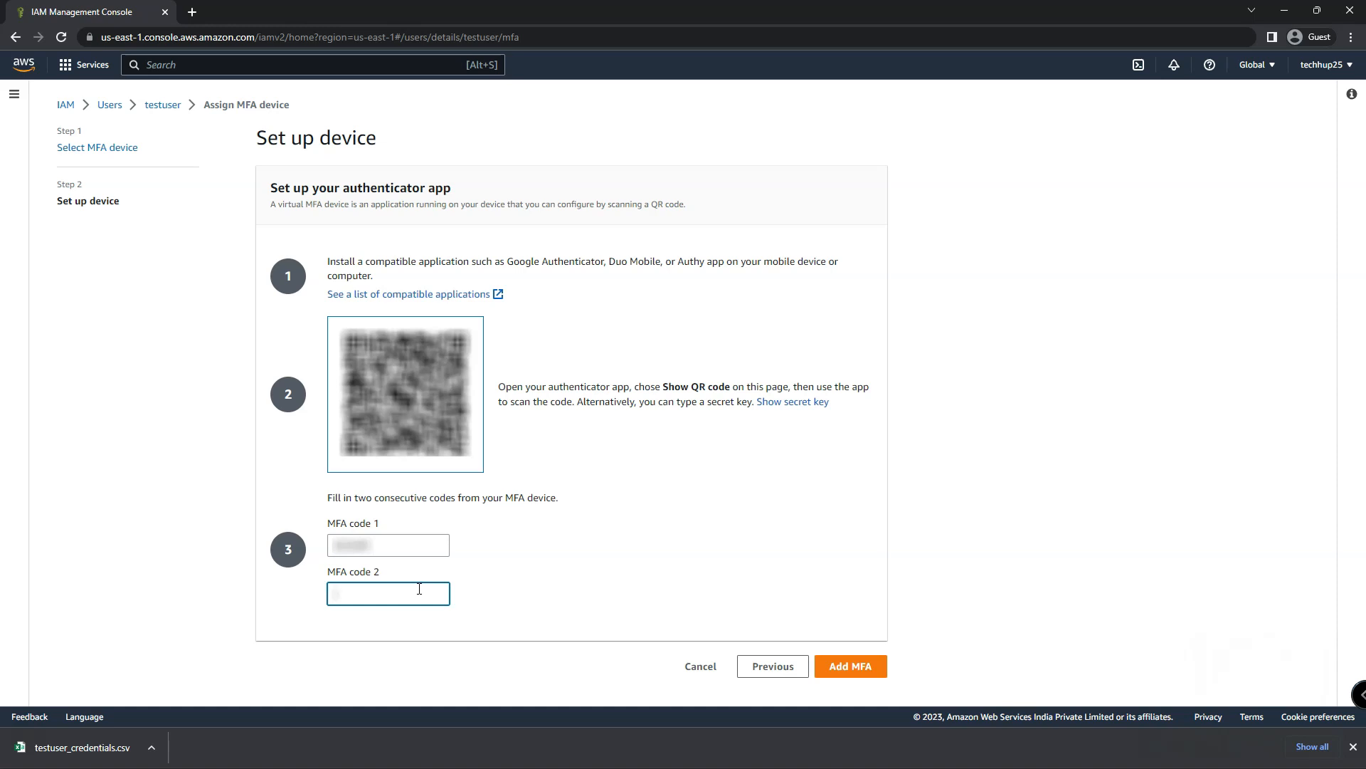
left_click(858, 664)
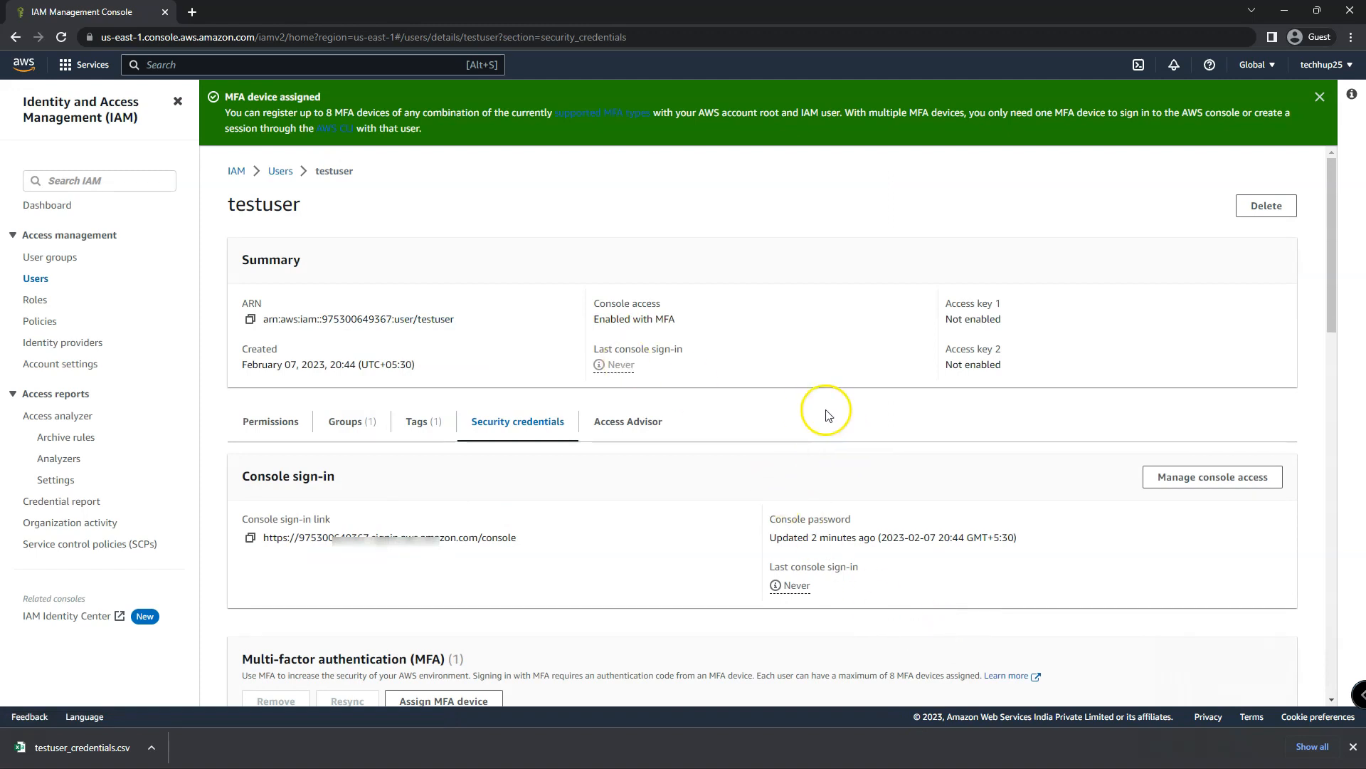
scroll(855, 420, "down", 2)
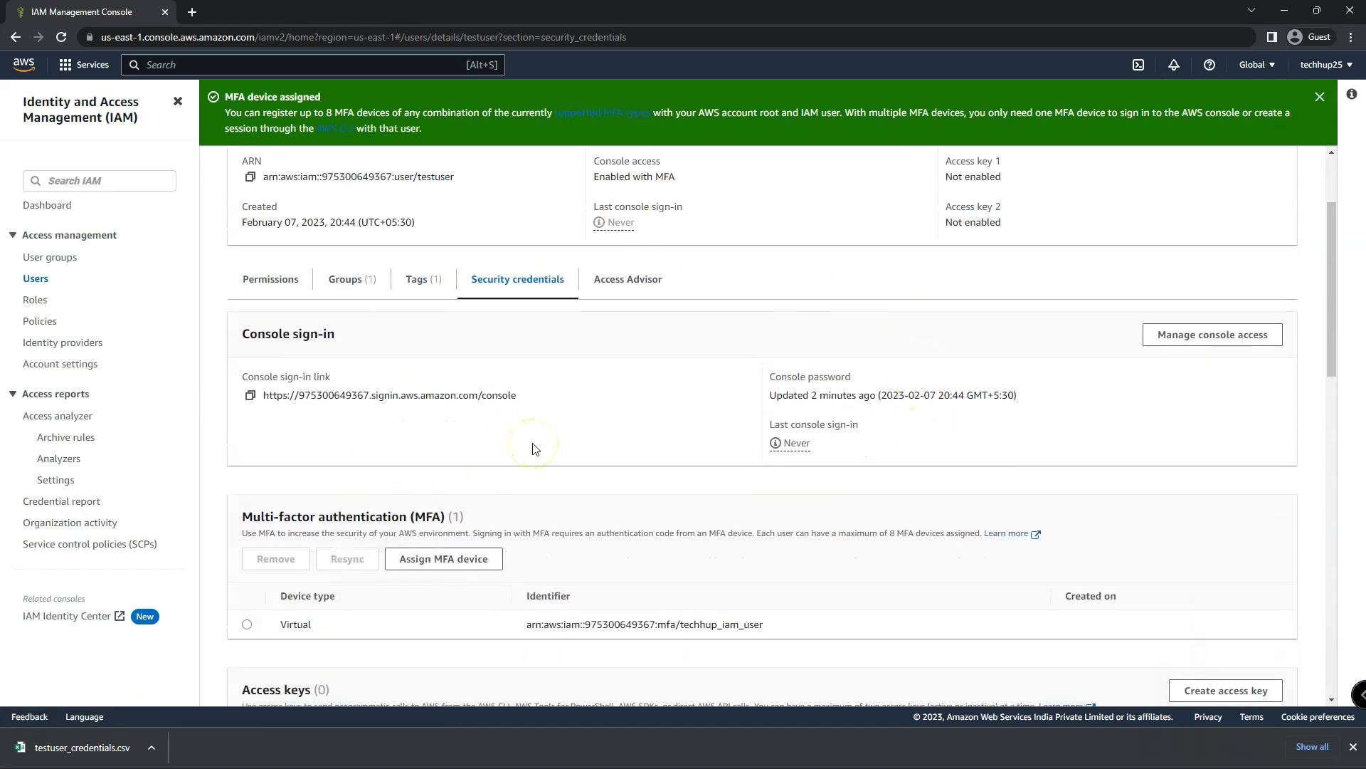
scroll(652, 530, "down", 1)
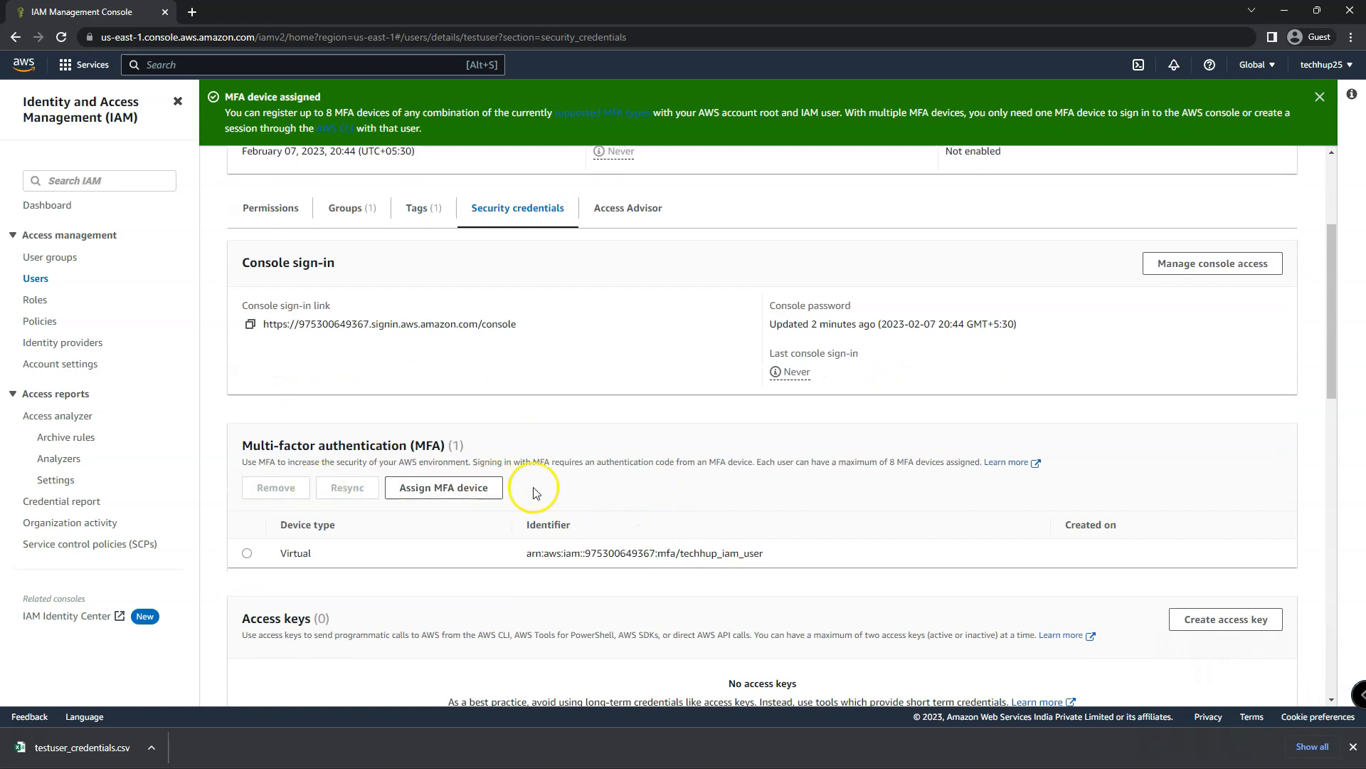
scroll(569, 491, "down", 2)
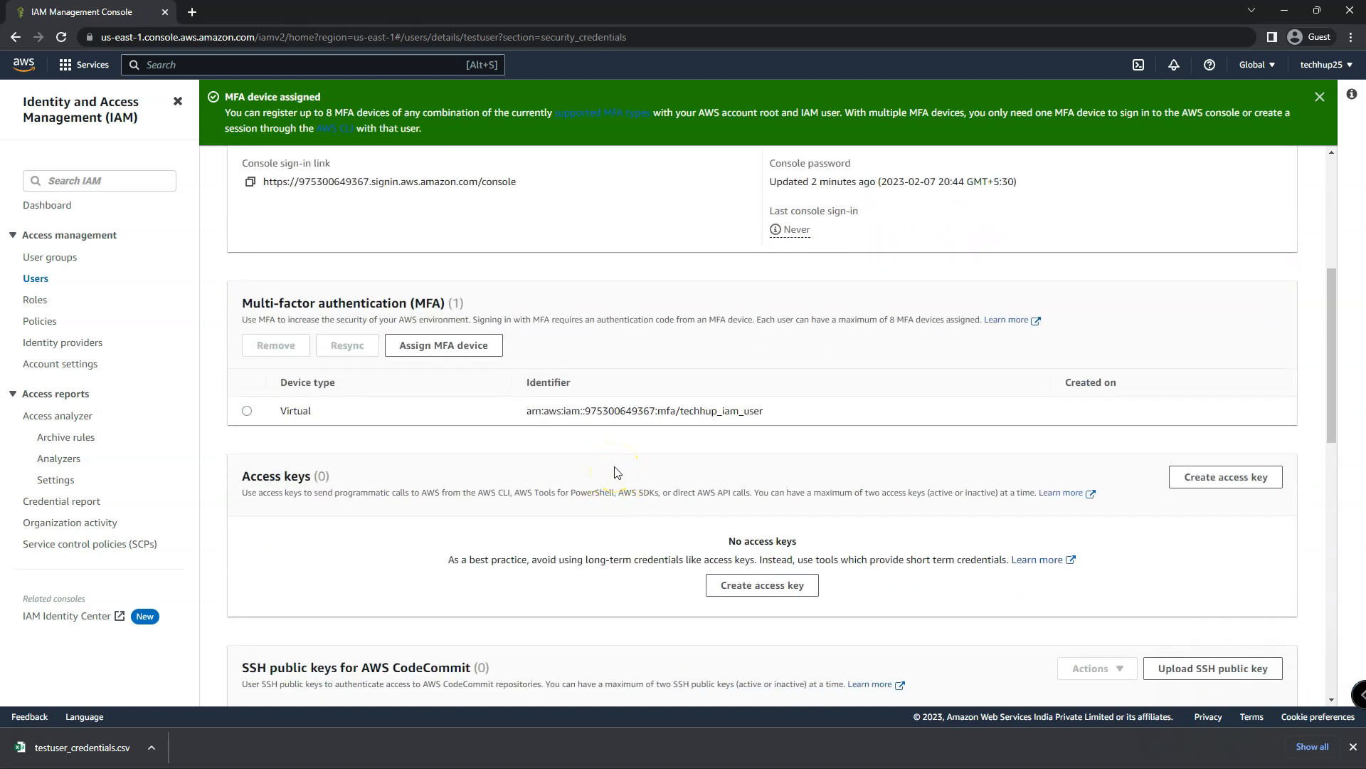
scroll(954, 473, "down", 2)
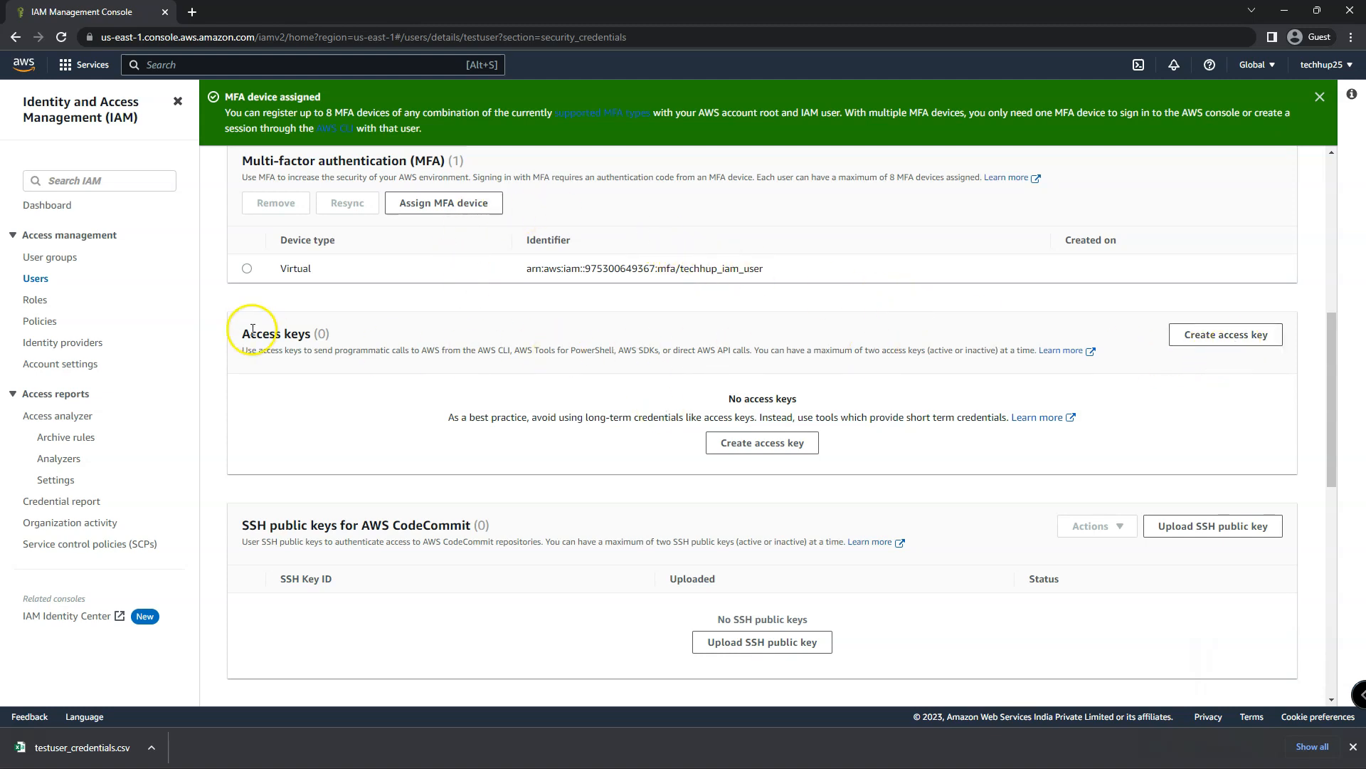
Start a Command Line Interface access key for testuser, acknowledging the alternatives recommendation.
left_click(1224, 334)
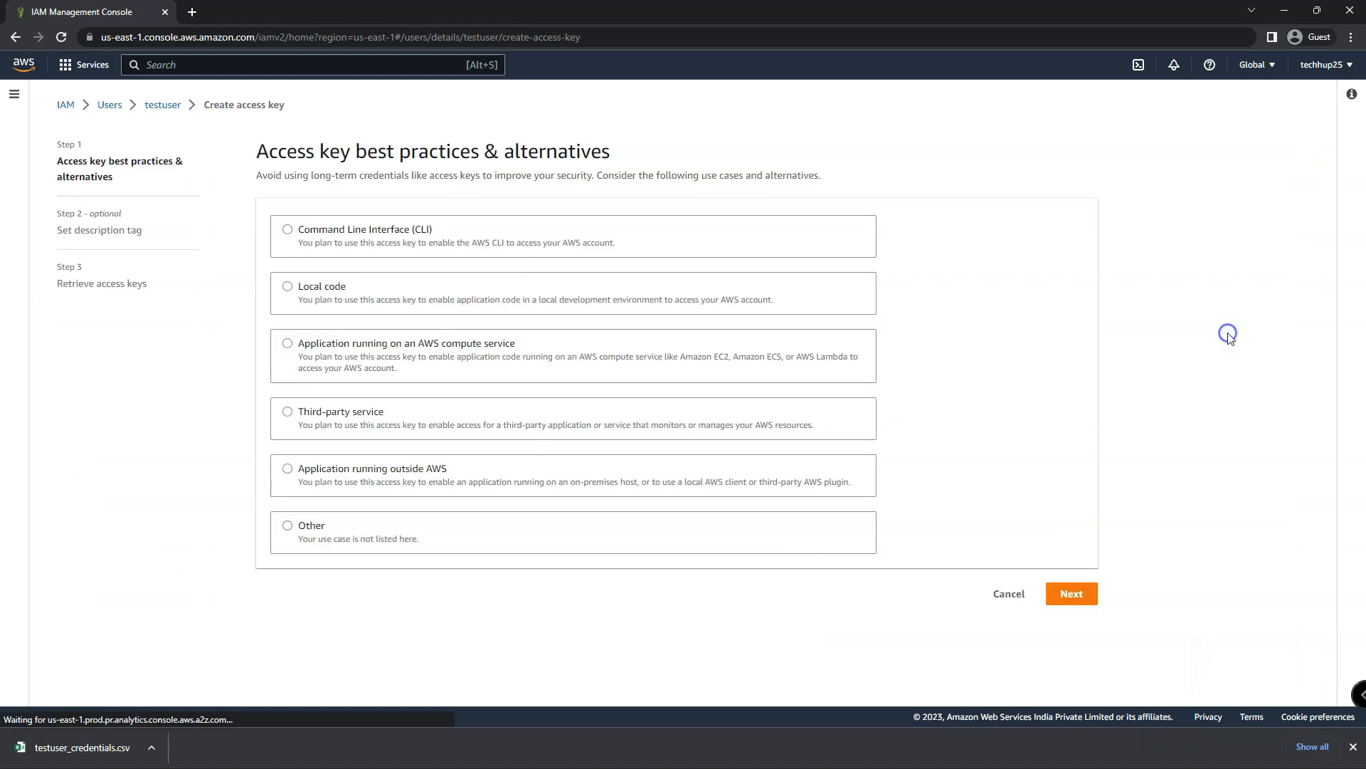
left_click(288, 229)
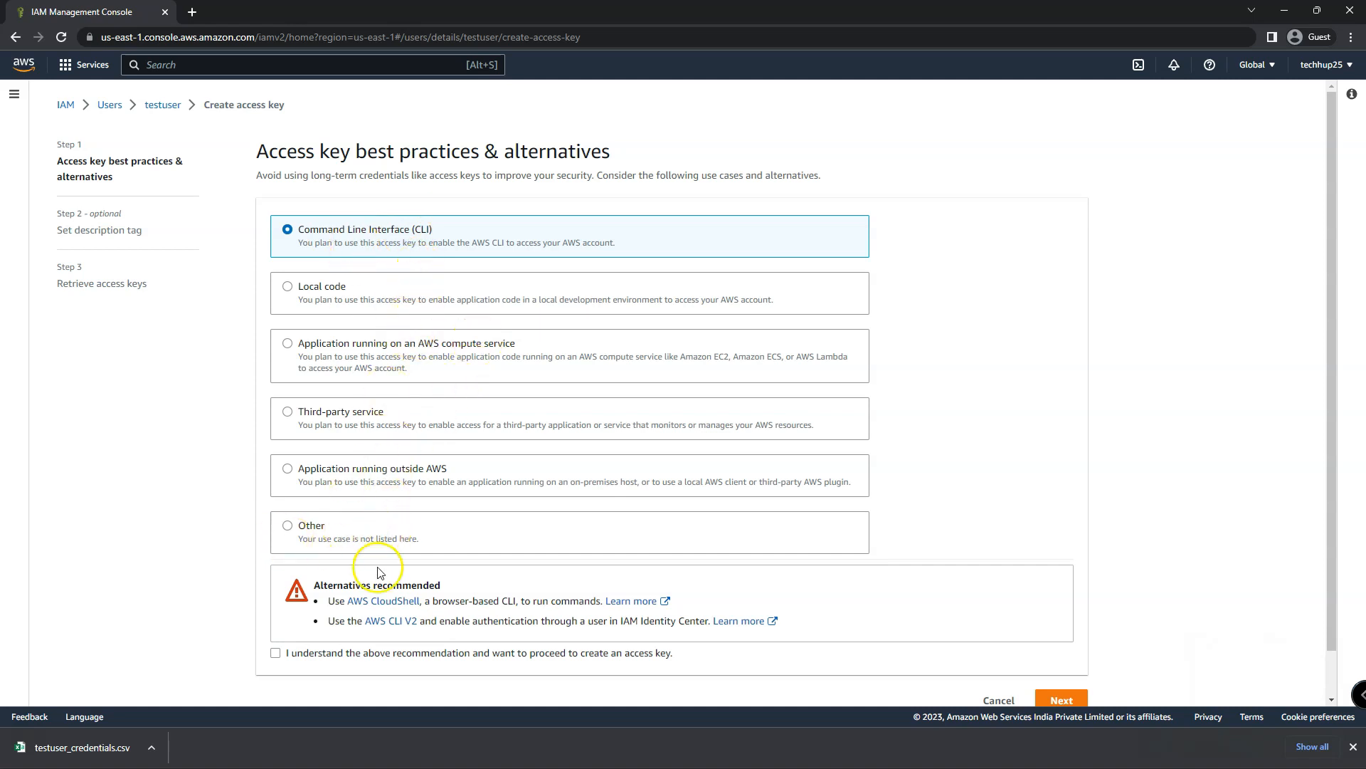
left_click(1059, 700)
scroll(1146, 429, "down", 1)
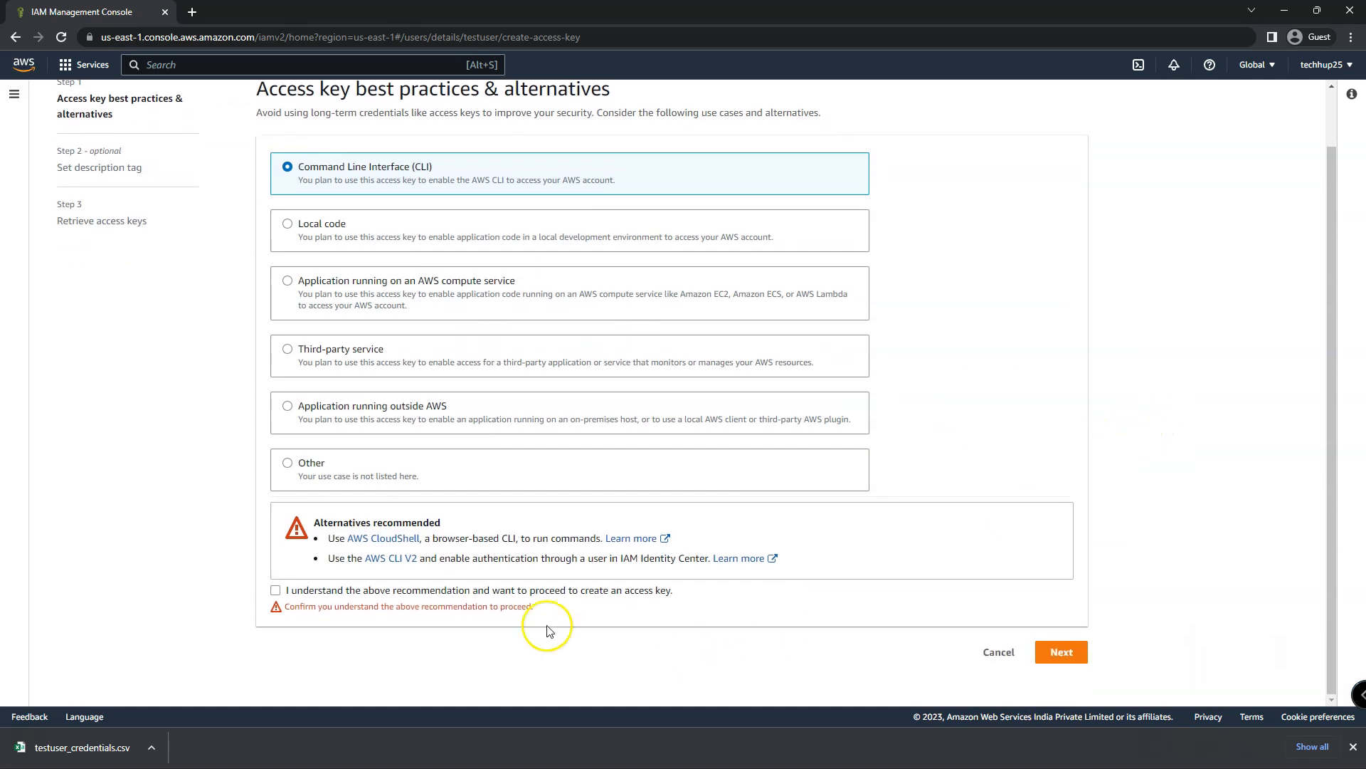
left_click(275, 591)
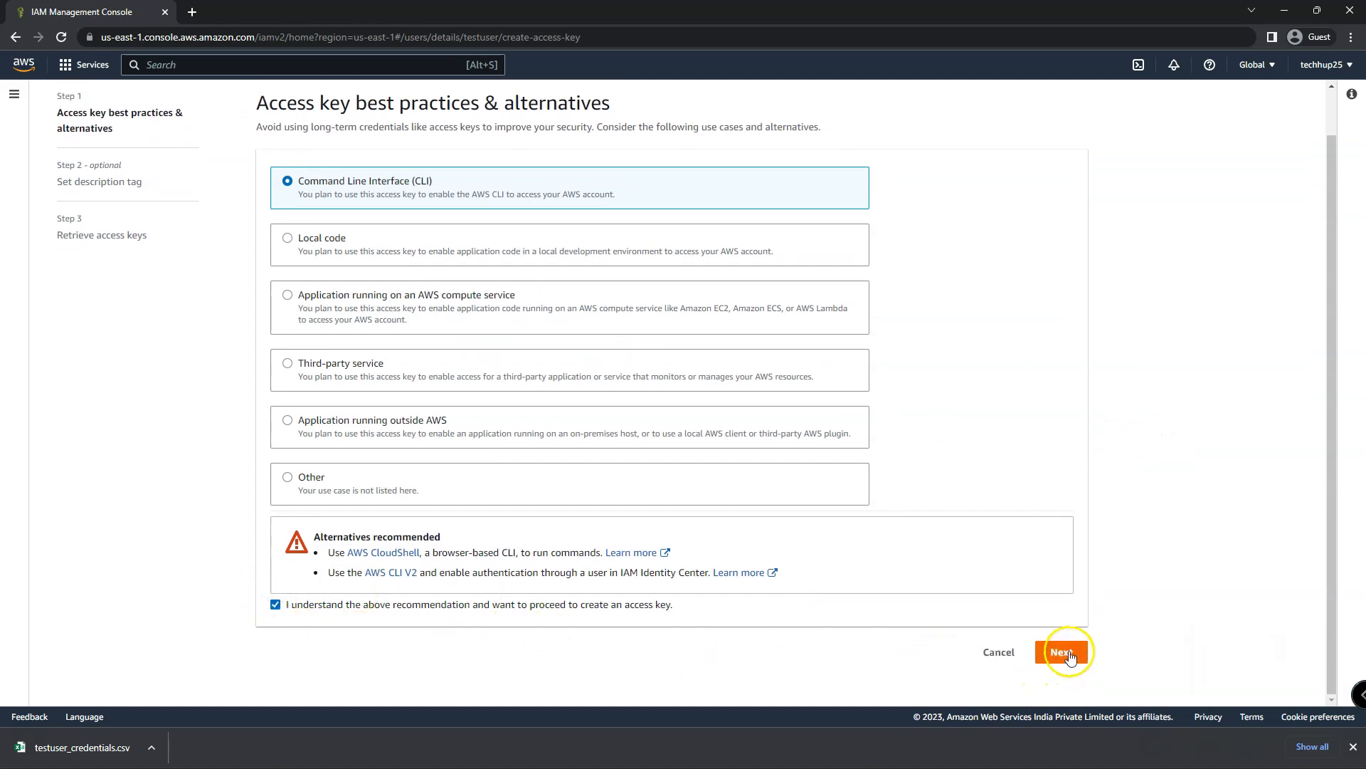
left_click(1062, 651)
Describe the key as techhup_iam_user_cli_access, create it, and download testuser_accessKeys.csv.
left_click(356, 254)
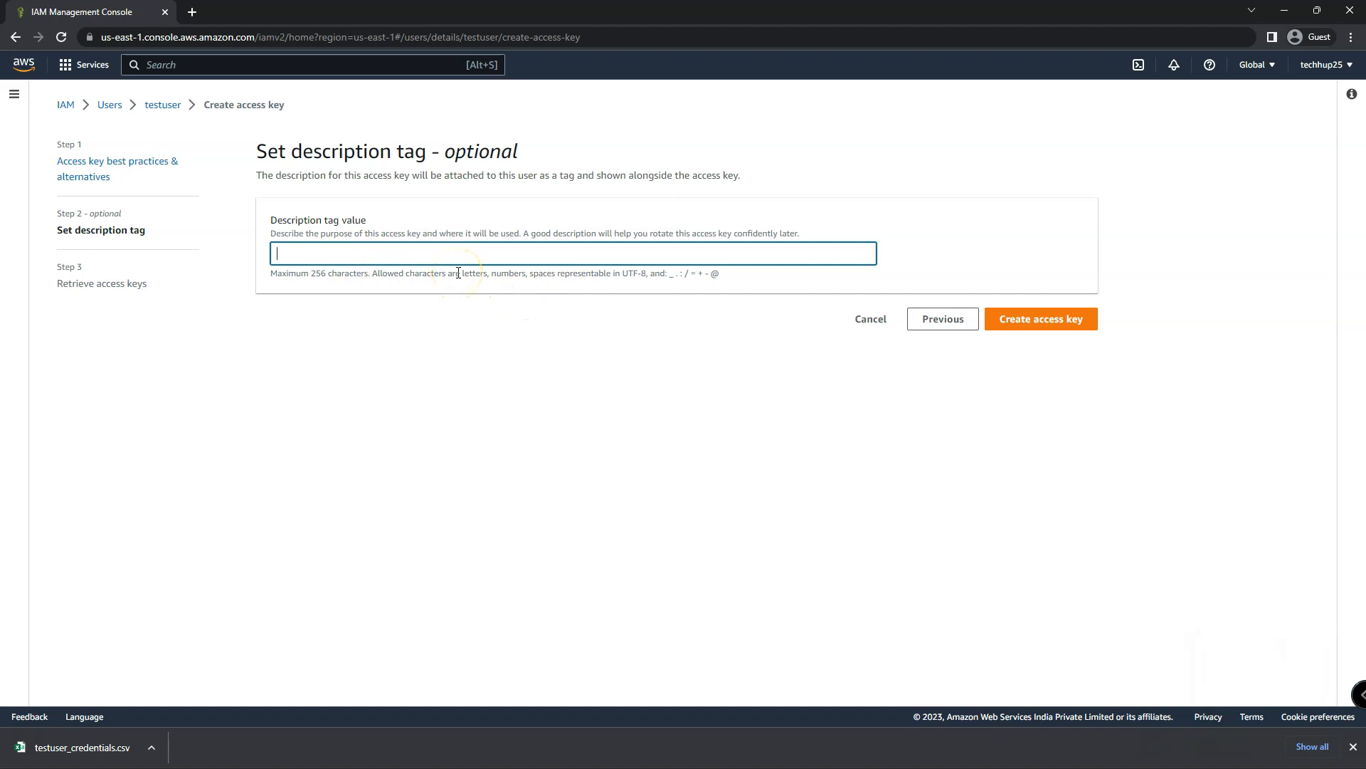
type("techhup_iam_user_cli_access")
left_click(1043, 318)
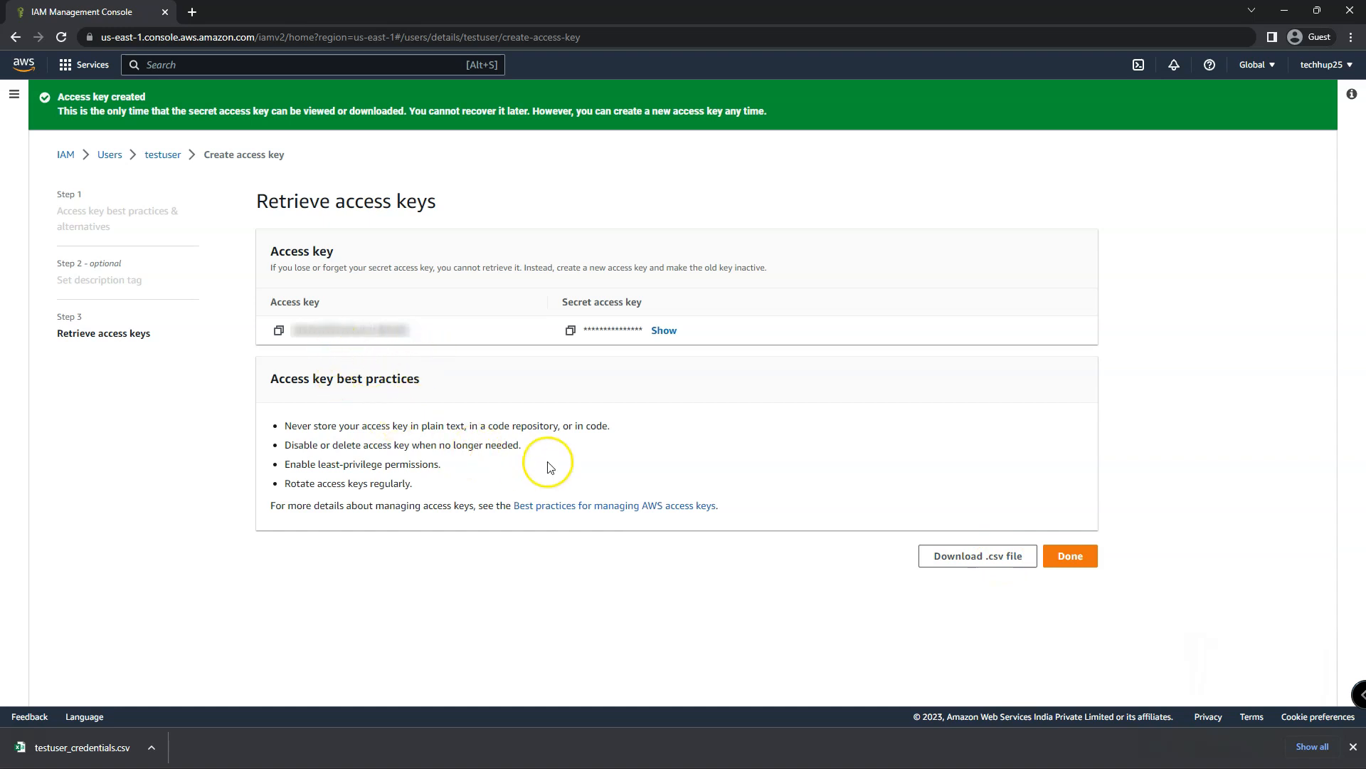
left_click(998, 557)
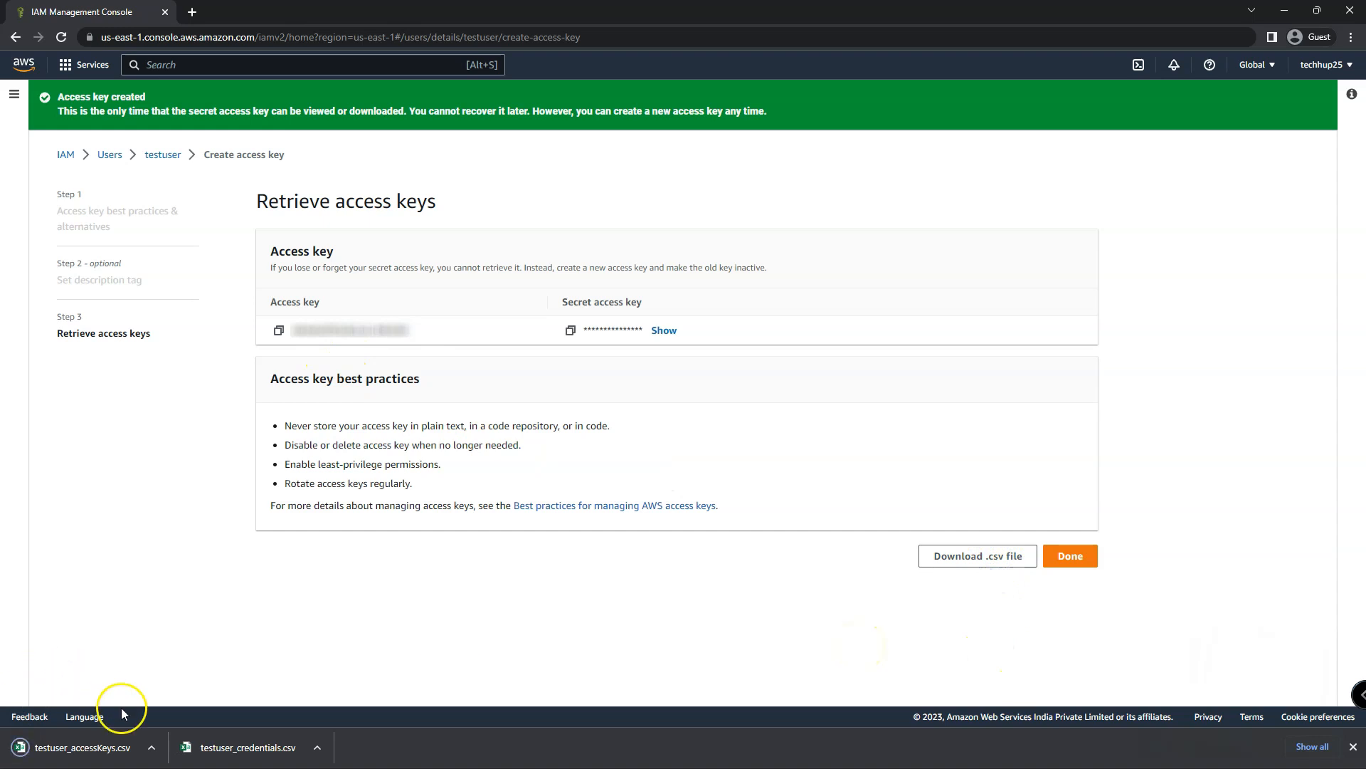
left_click(1068, 555)
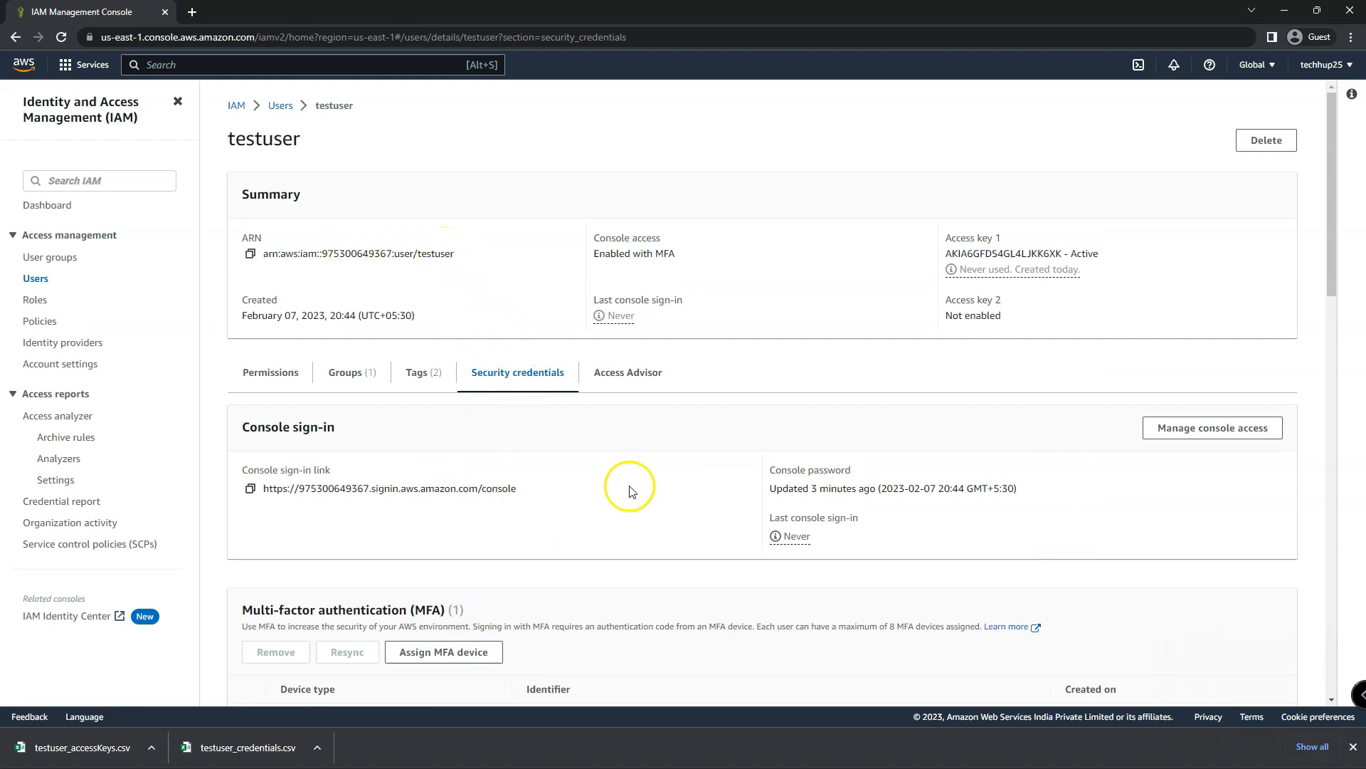
scroll(630, 492, "down", 1)
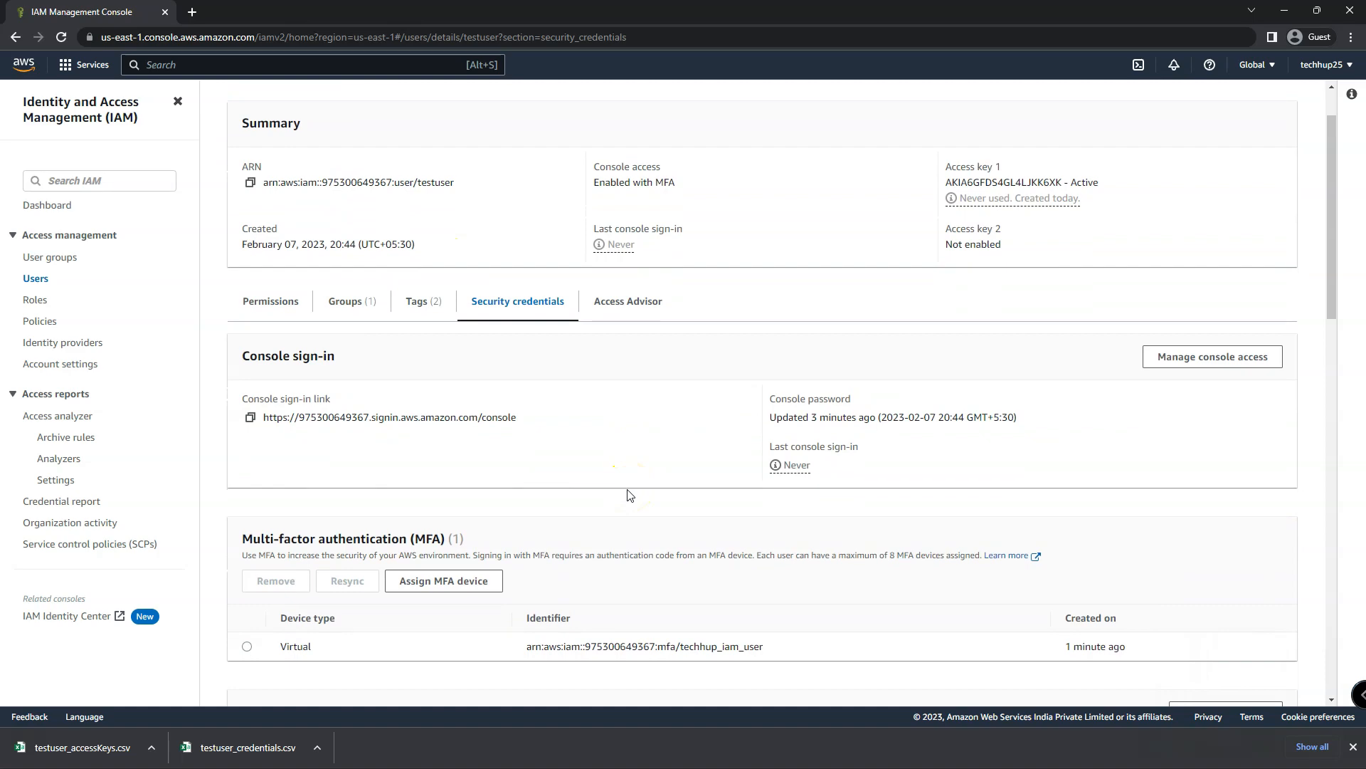
scroll(630, 491, "down", 5)
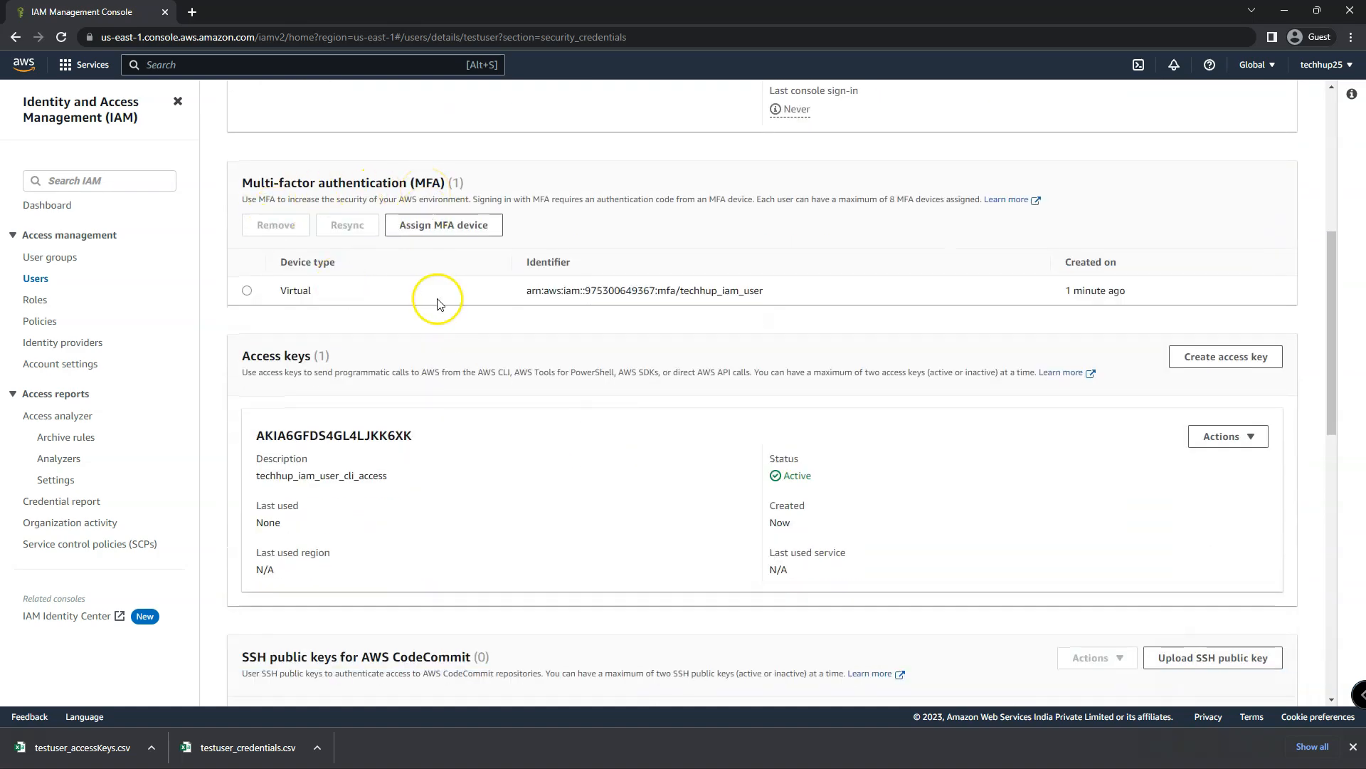
scroll(558, 484, "down", 3)
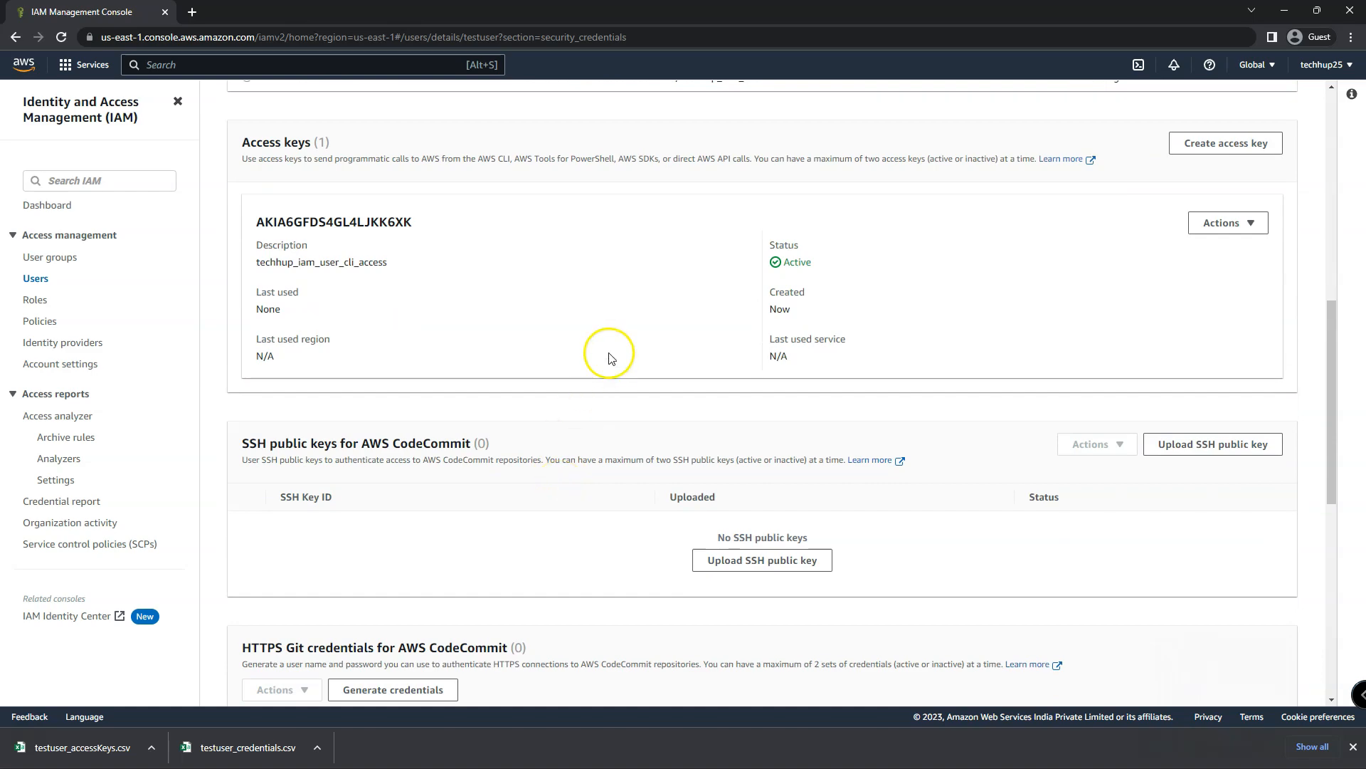
scroll(626, 367, "down", 3)
scroll(512, 346, "down", 5)
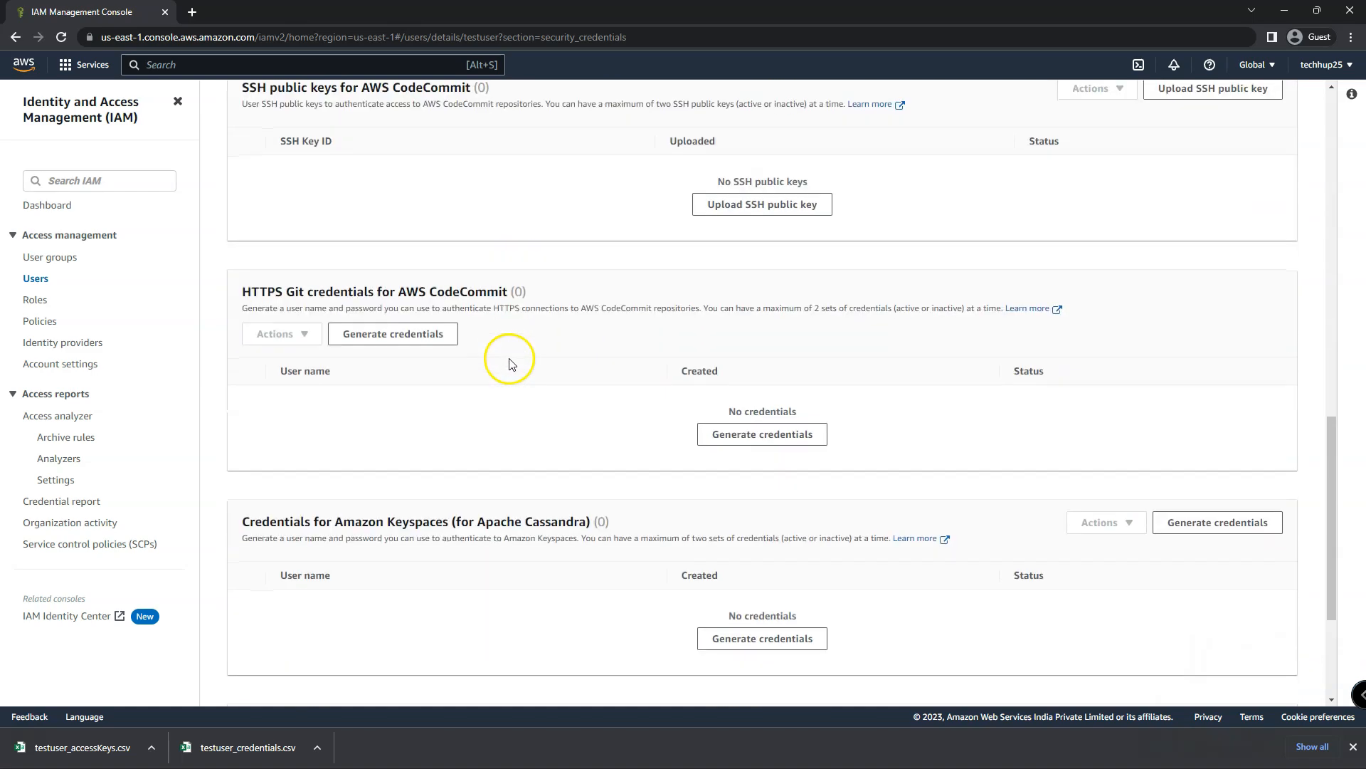
scroll(550, 439, "up", 15)
scroll(549, 433, "up", 3)
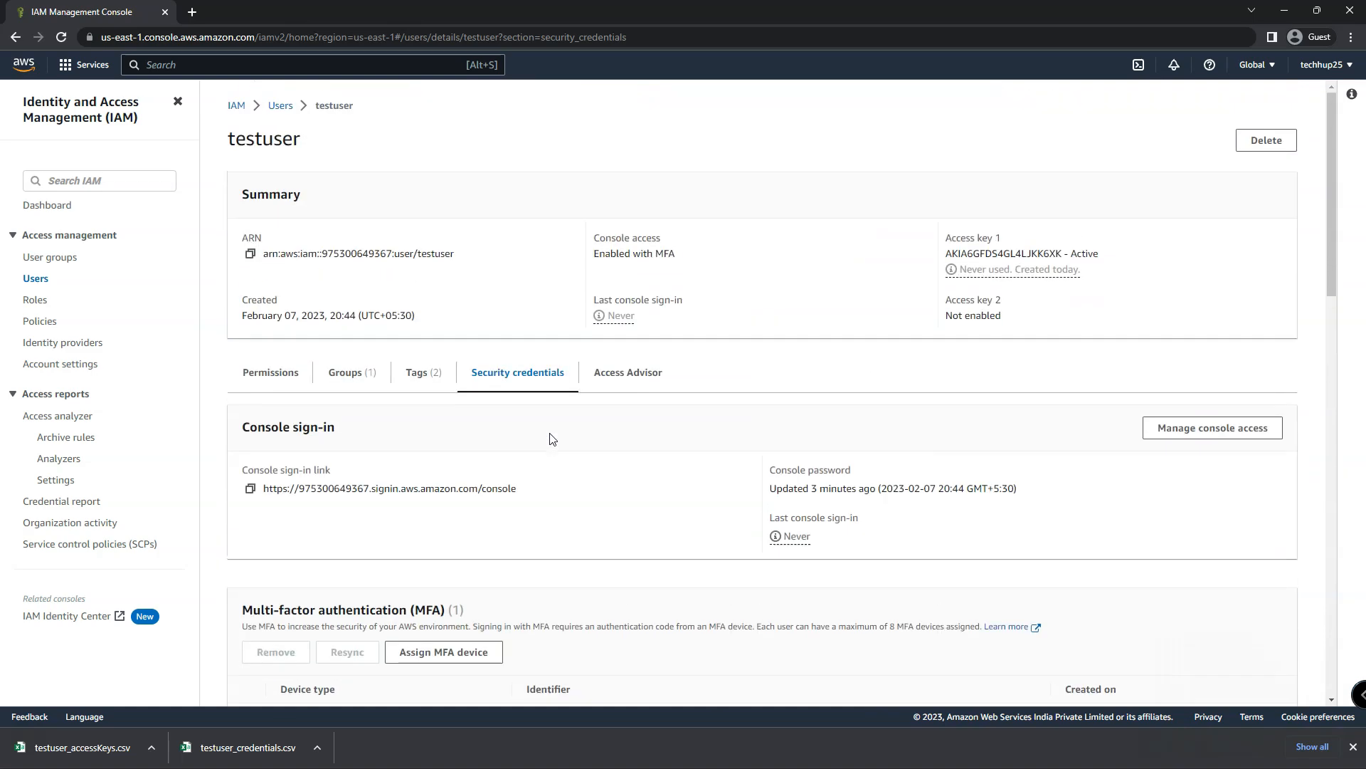
left_click(536, 358)
Create the account alias techhup25 from the IAM dashboard and save it.
left_click(238, 105)
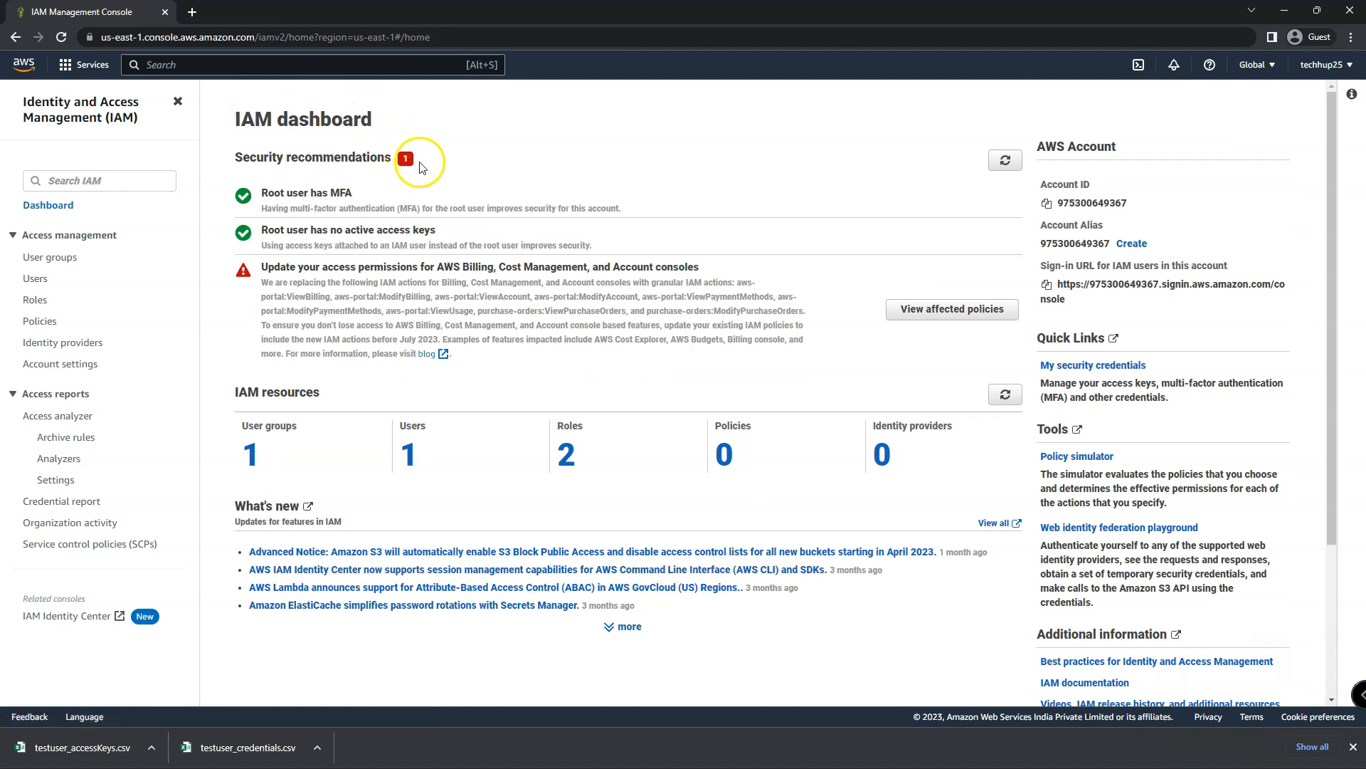
triple_click(1117, 302)
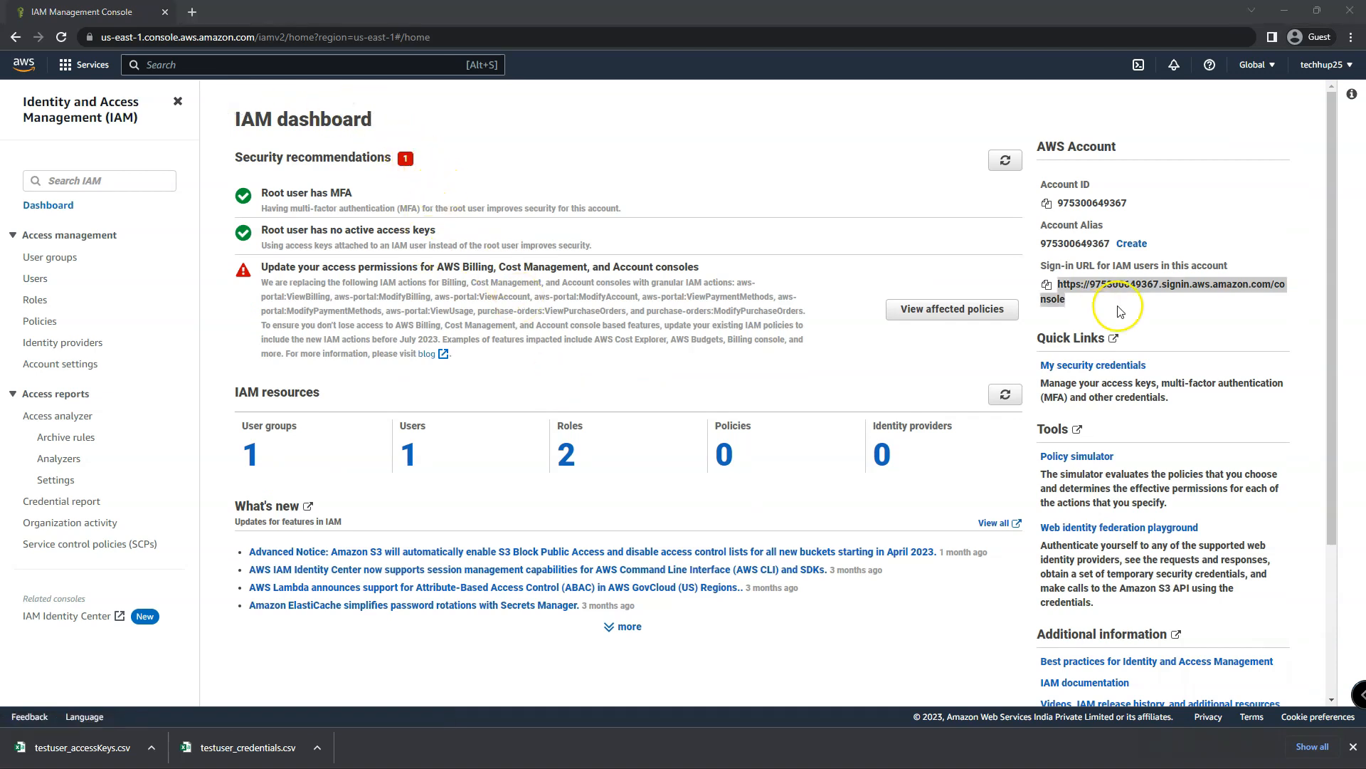
double_click(1089, 244)
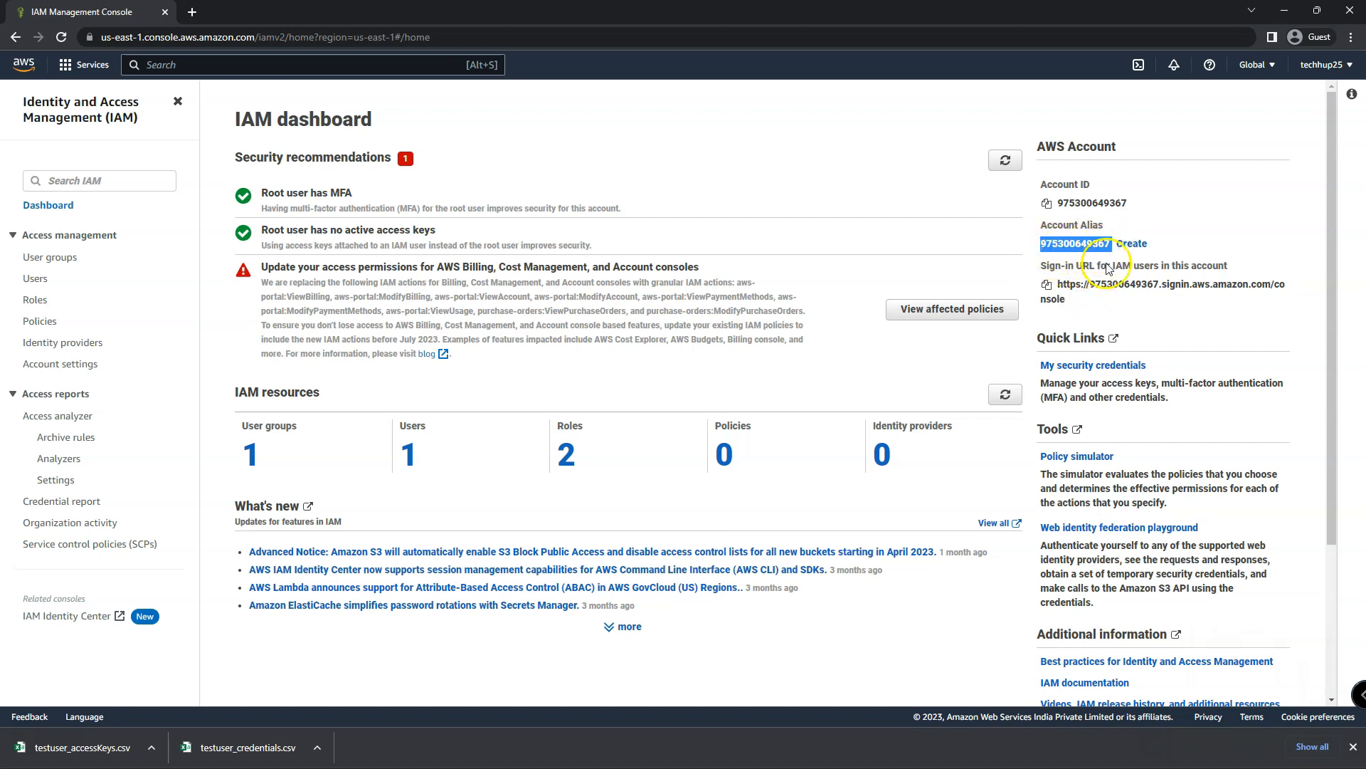
left_click(1132, 243)
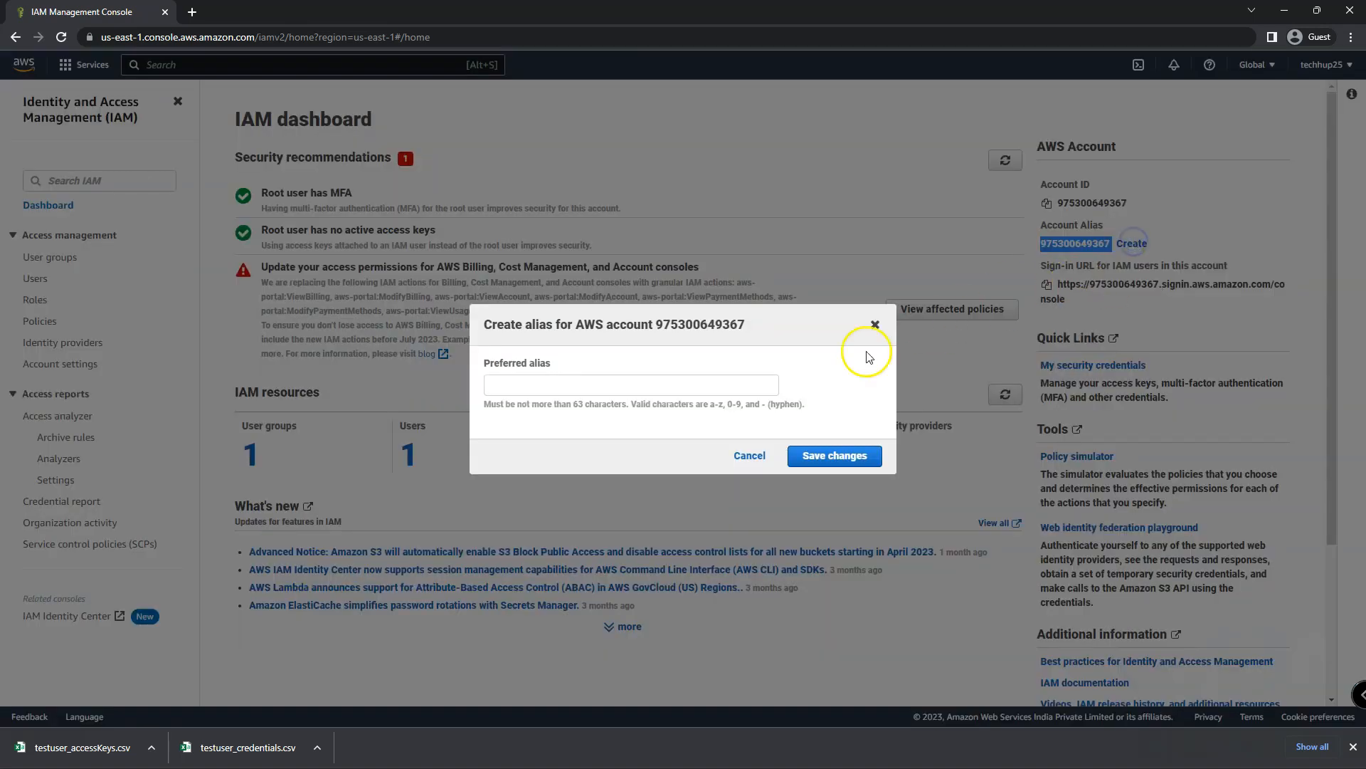
left_click(716, 384)
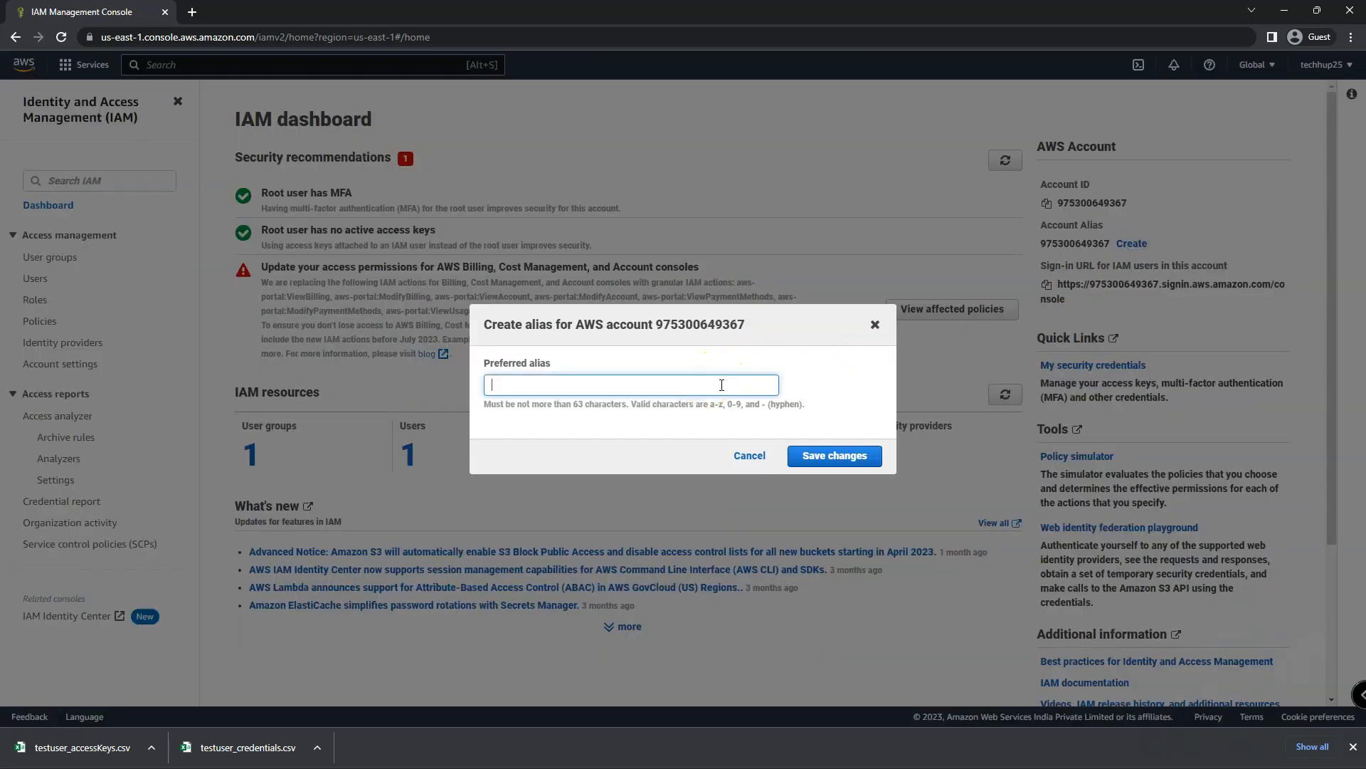
type("te")
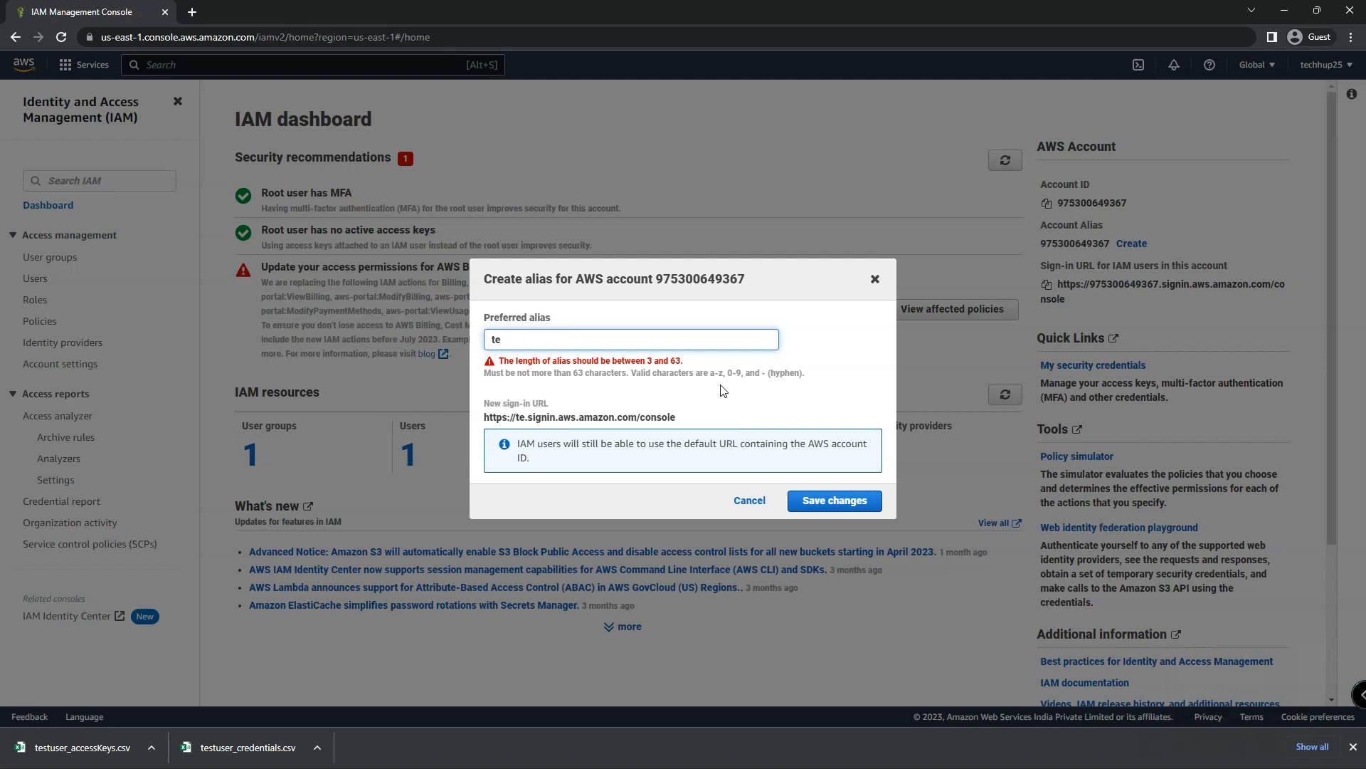
type("chhu")
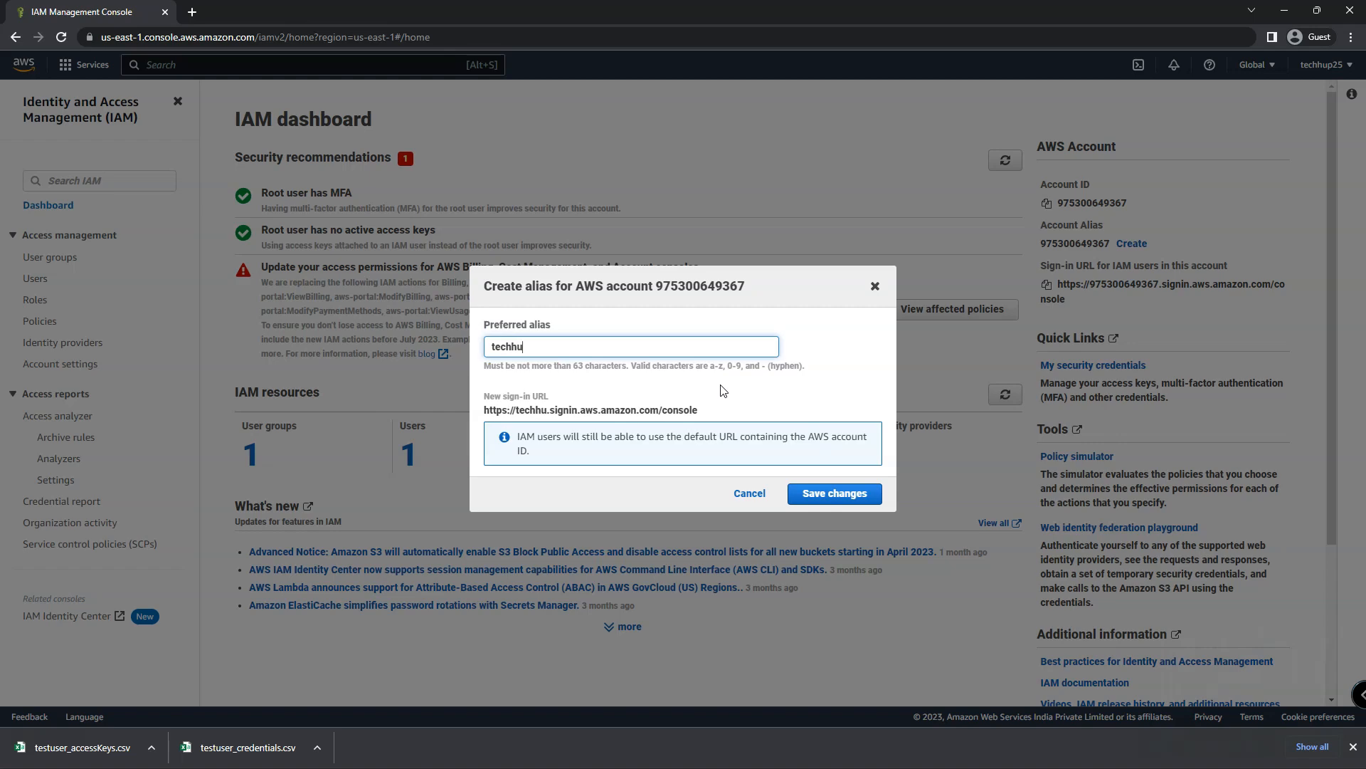
type("p25")
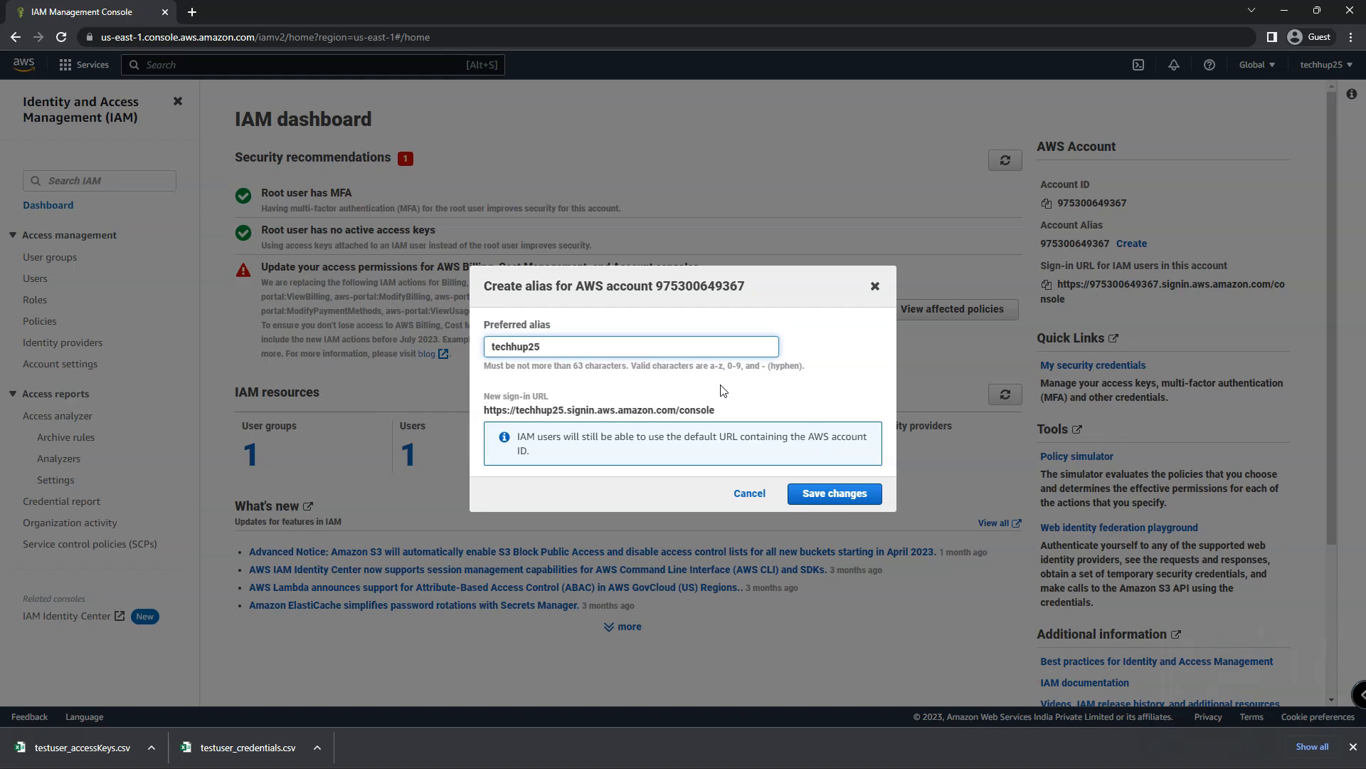
left_click(834, 494)
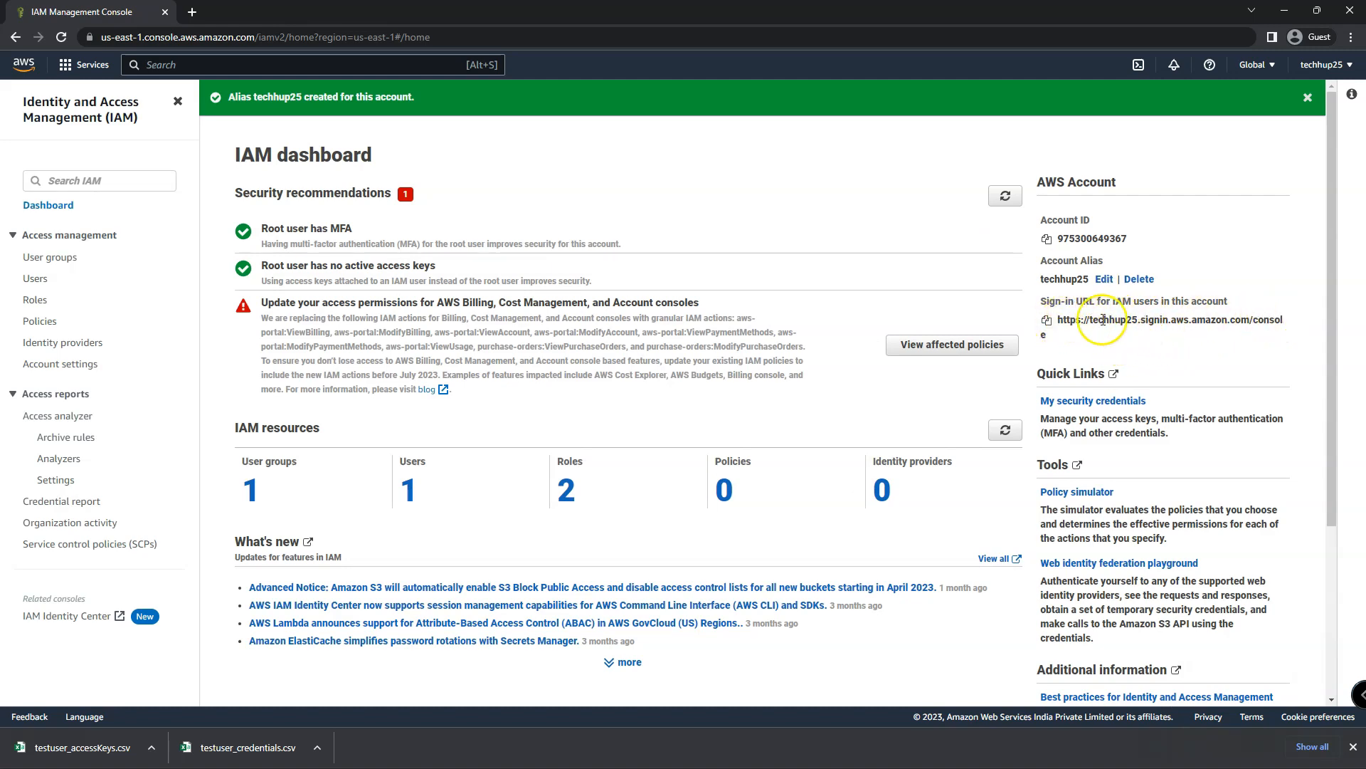
Copy the techhup25 sign-in URL for IAM users and dismiss the alias notice.
left_click(1046, 319)
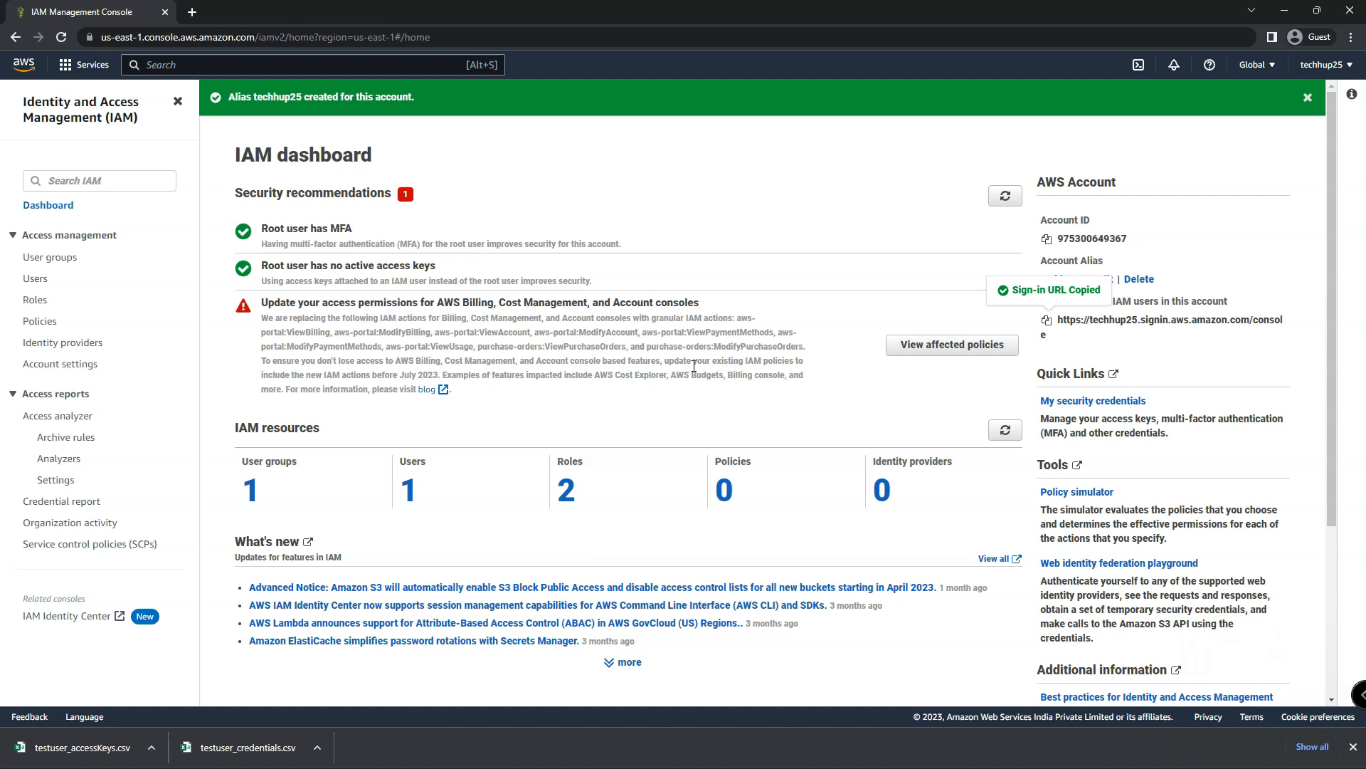
left_click(1308, 97)
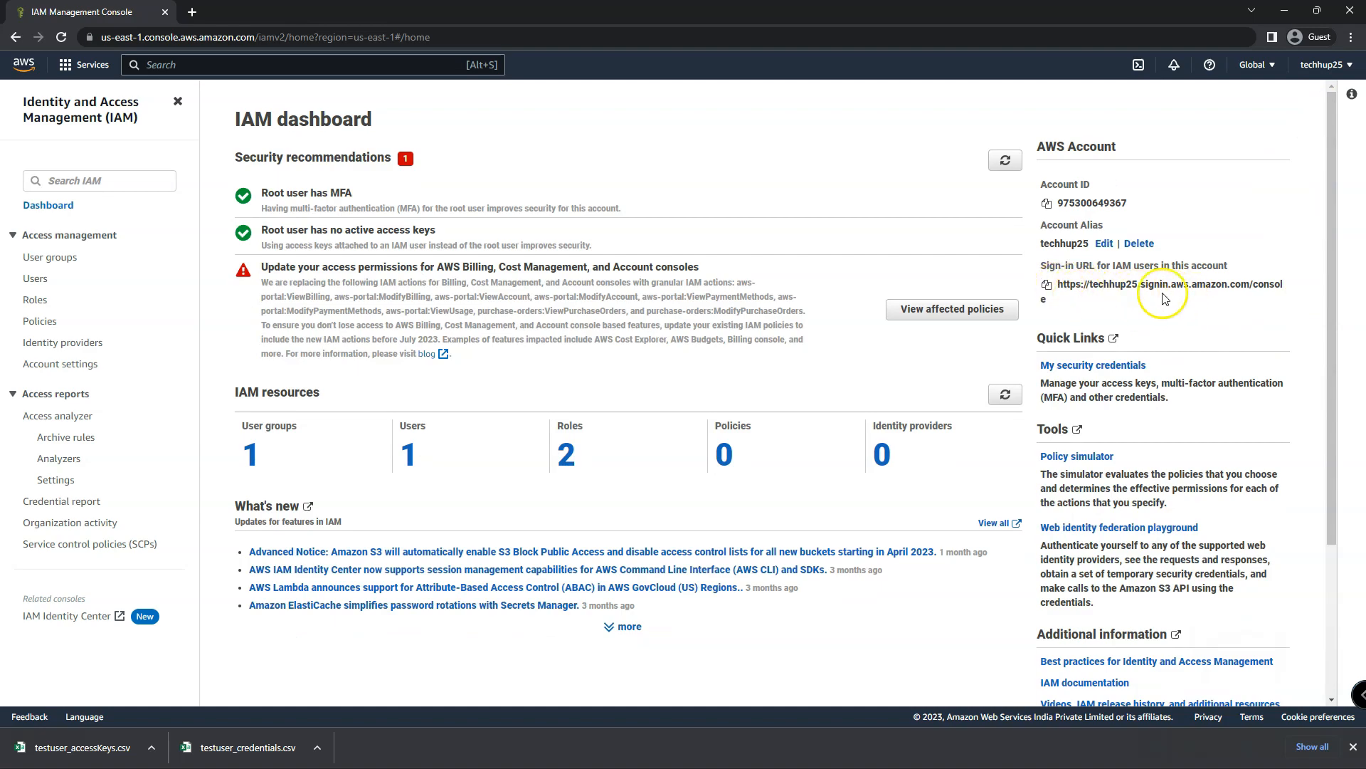
scroll(1131, 182, "down", 3)
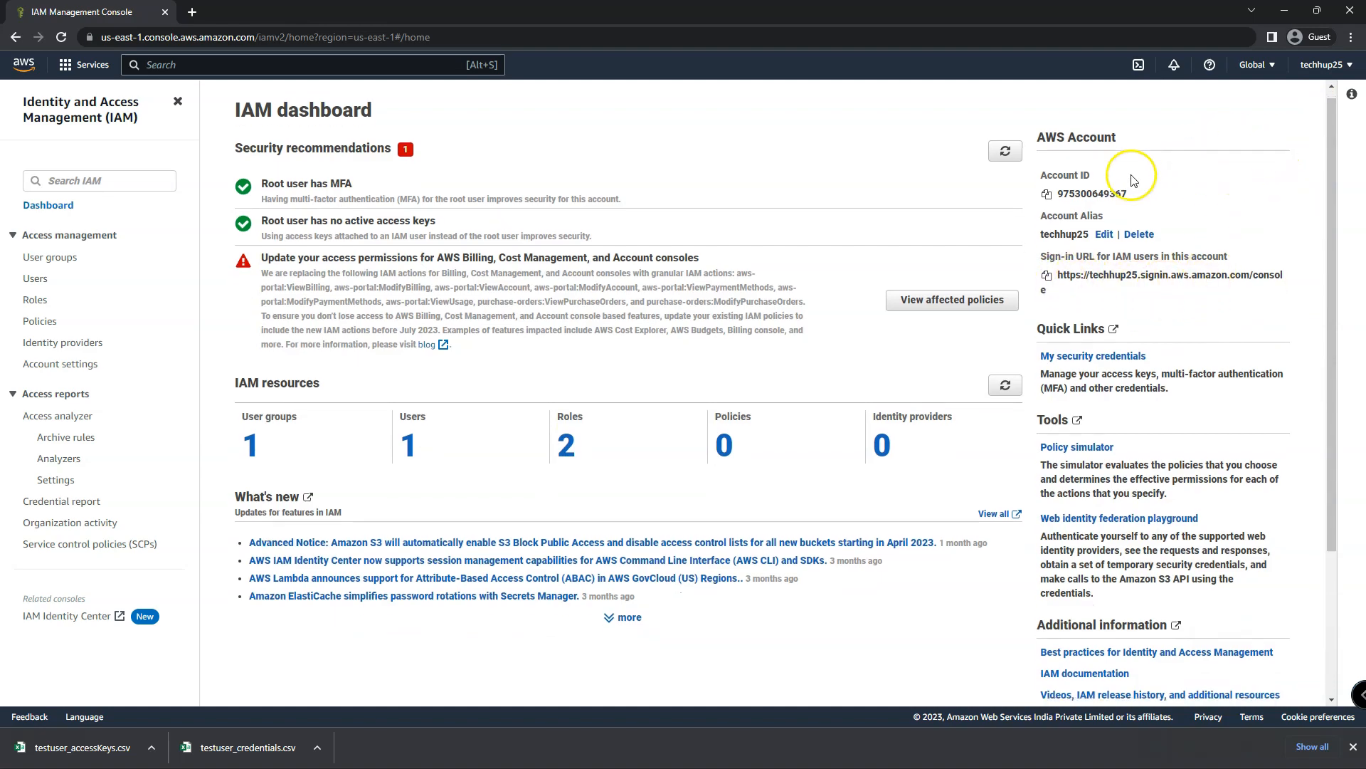
scroll(1132, 193, "up", 3)
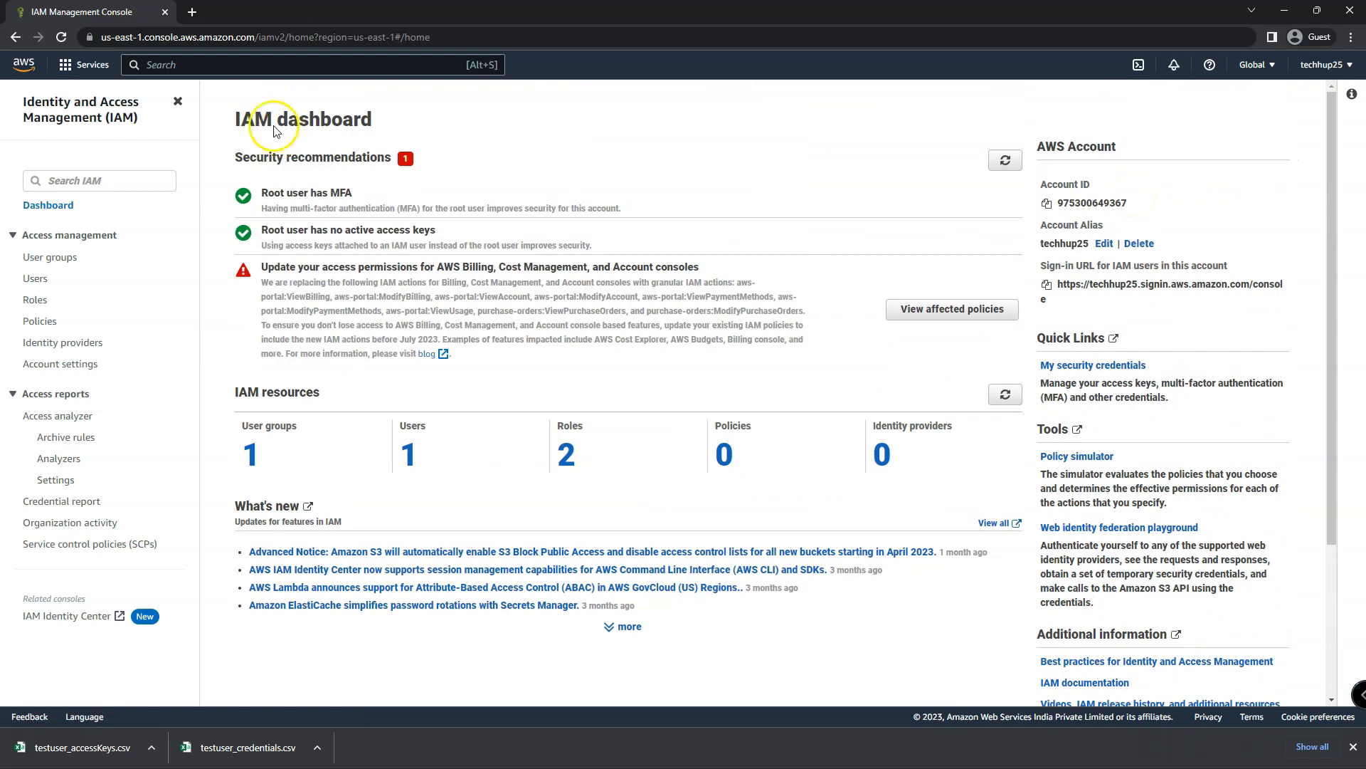
Hide the IAM sidebar and sign the root account out of the console.
left_click(178, 102)
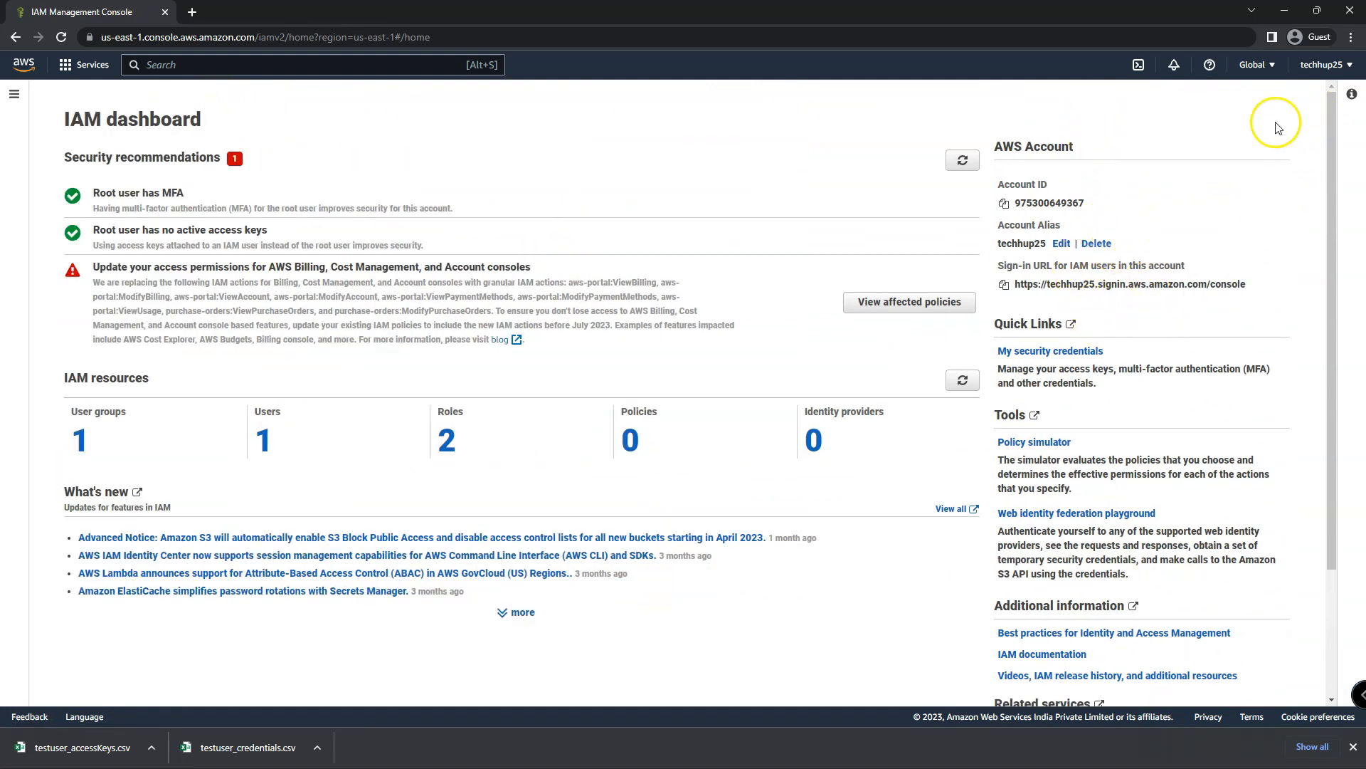
left_click(1341, 71)
left_click(1316, 326)
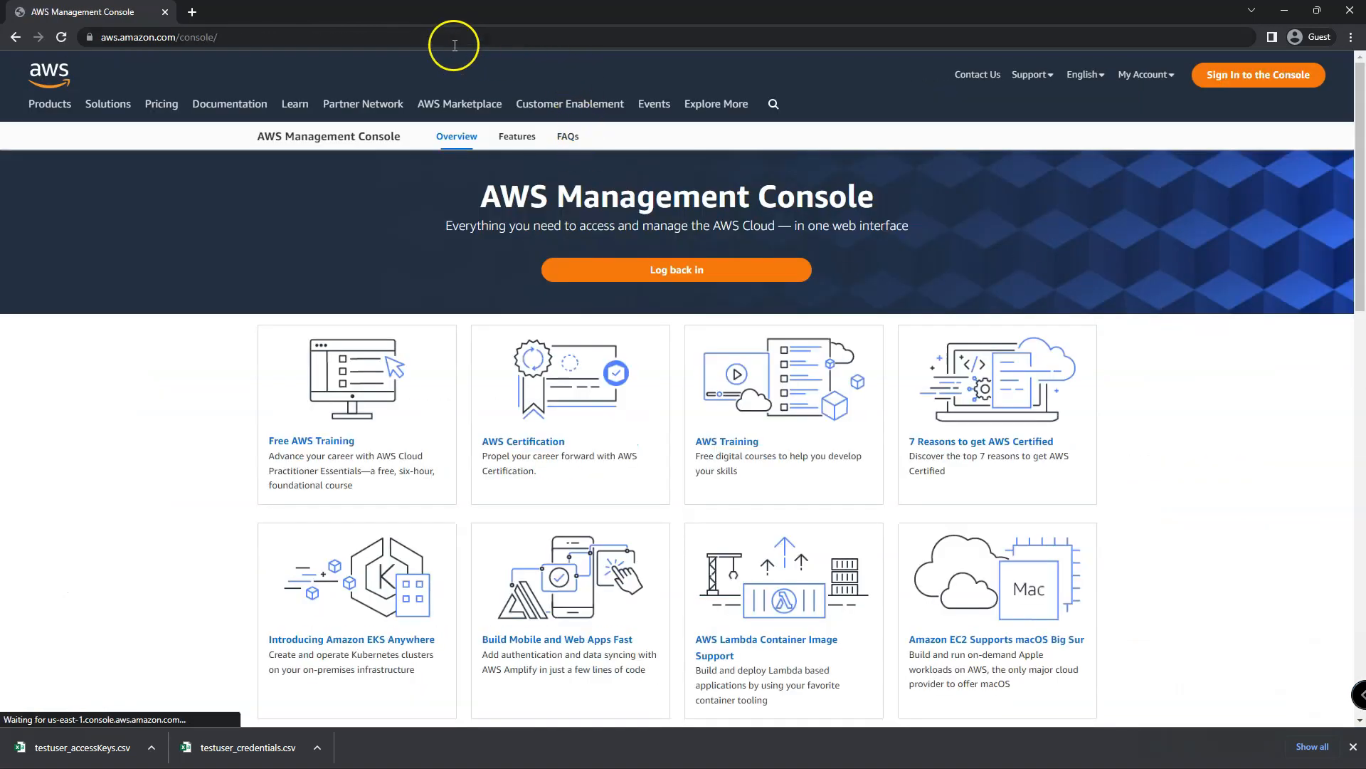
Load the copied techhup25 IAM sign-in URL in the browser.
left_click(453, 39)
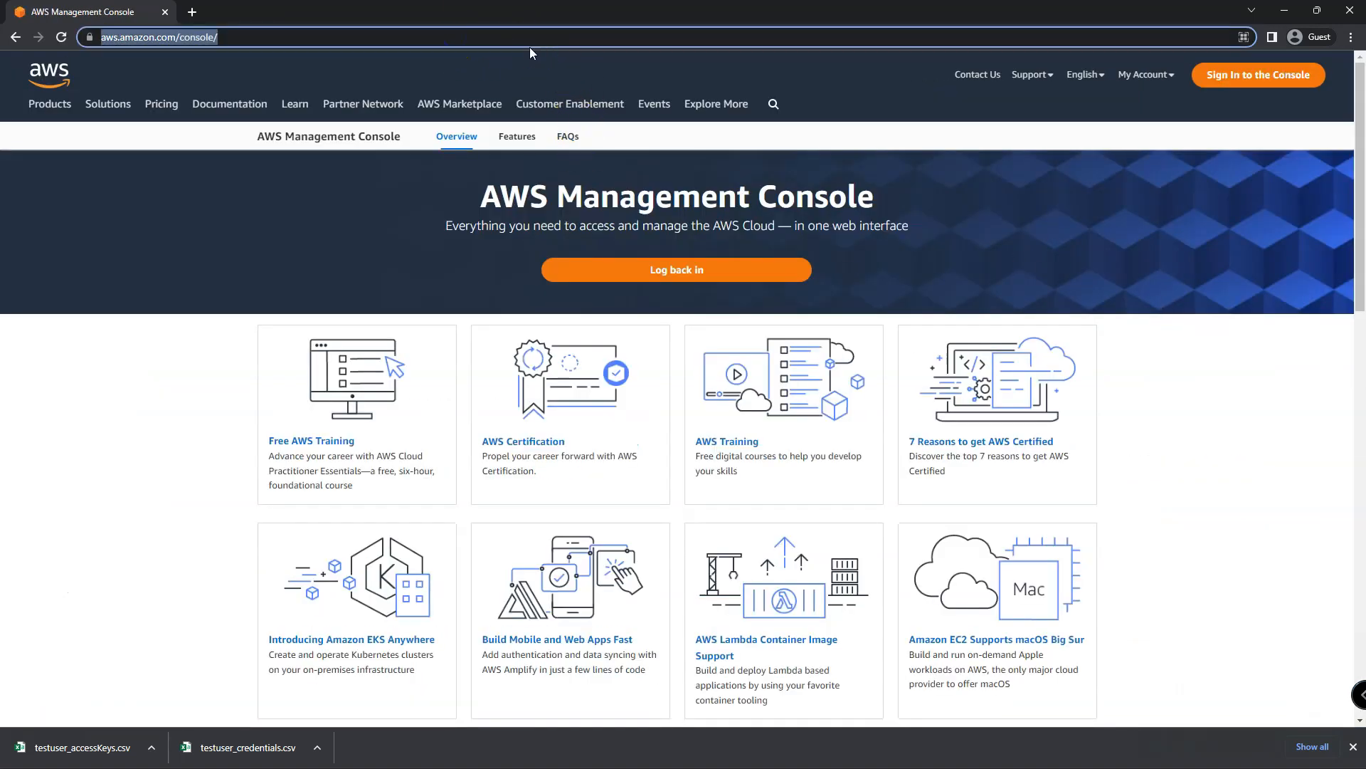
key("ctrl+v")
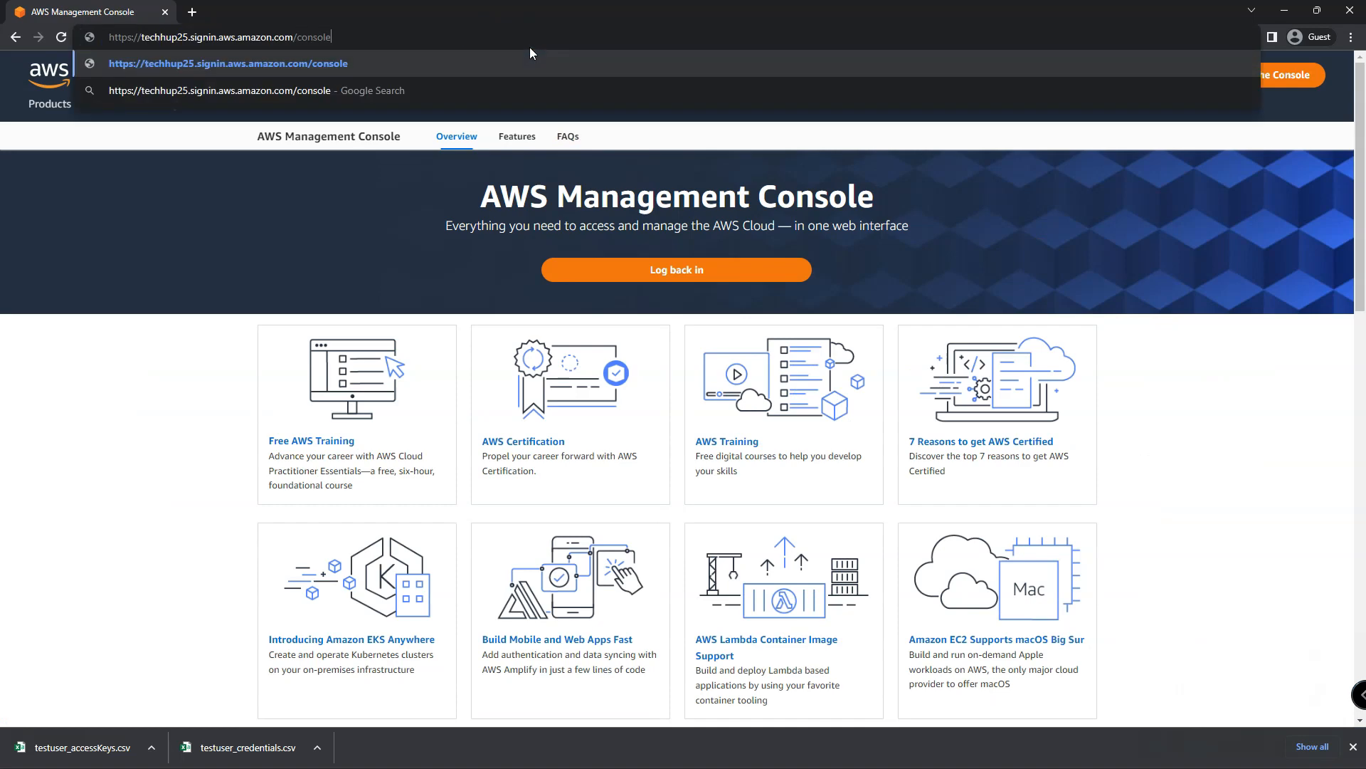
key("Return")
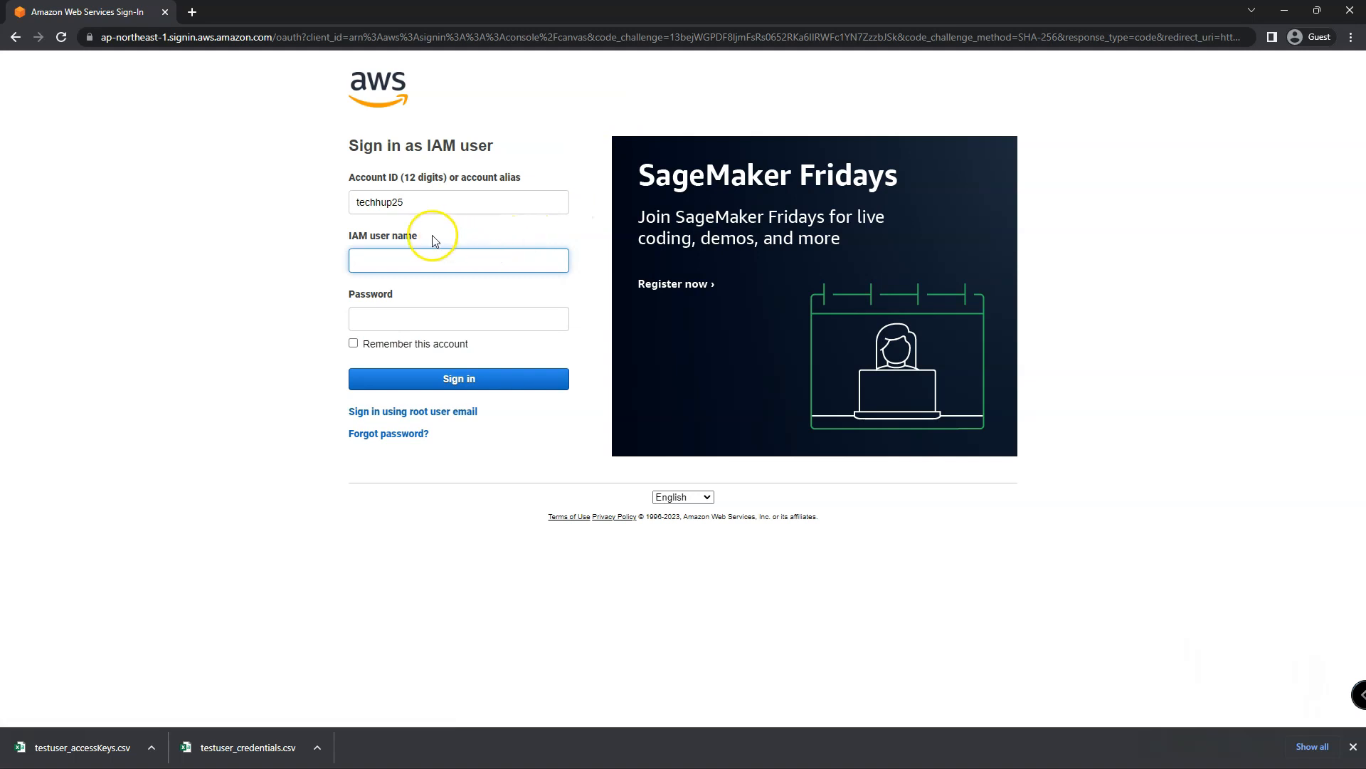
Enter testuser as the IAM user name and type the user's password.
left_click(389, 261)
type("testuser")
key("Tab")
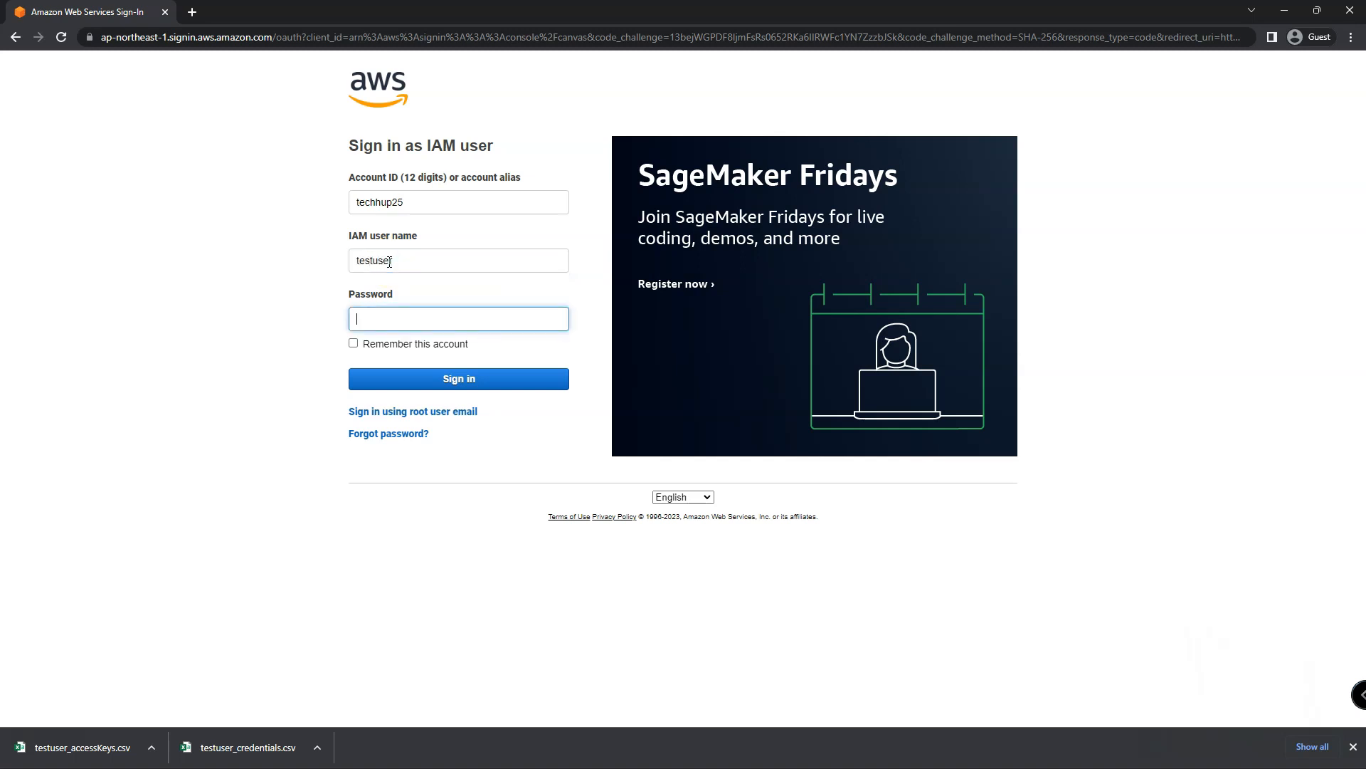
type("••••••••••")
Submit testuser's sign-in, then enter and submit the authenticator's current MFA code.
left_click(416, 379)
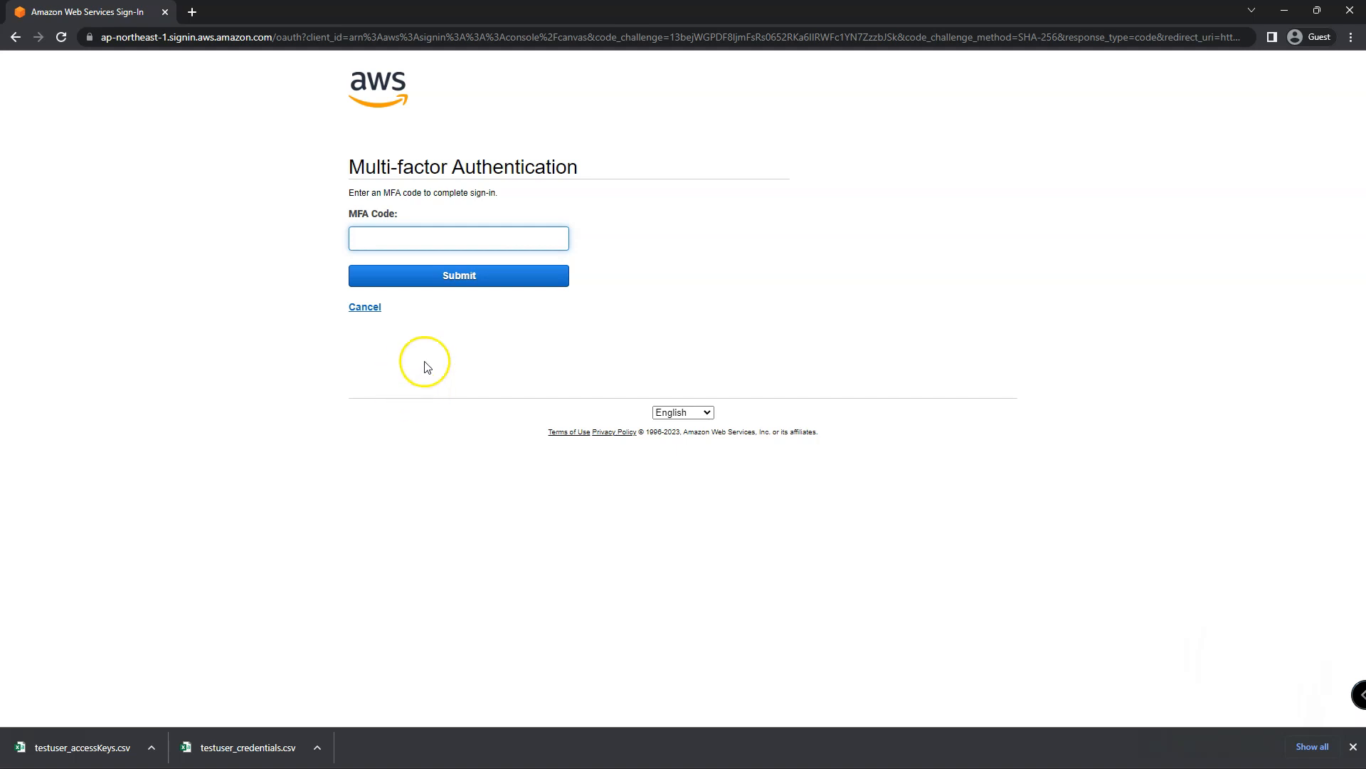
left_click(416, 232)
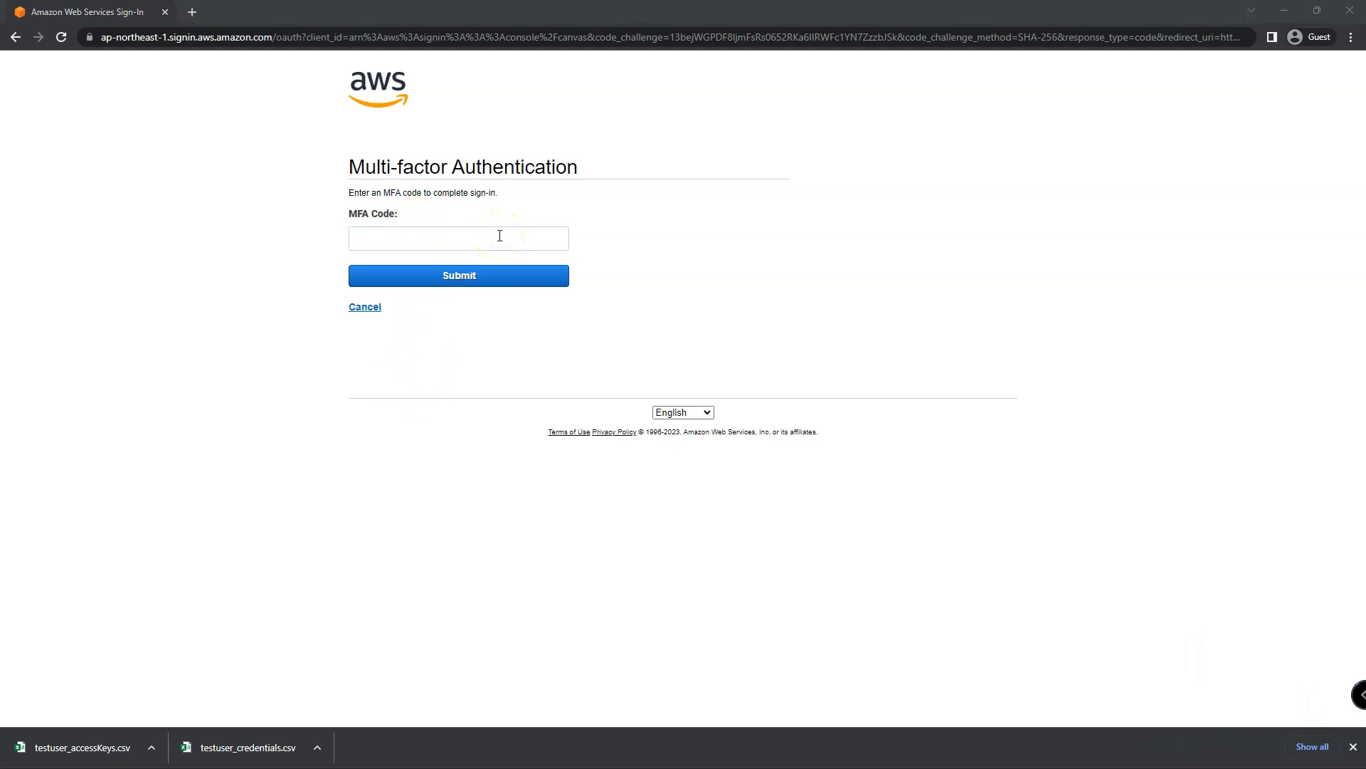
left_click(500, 236)
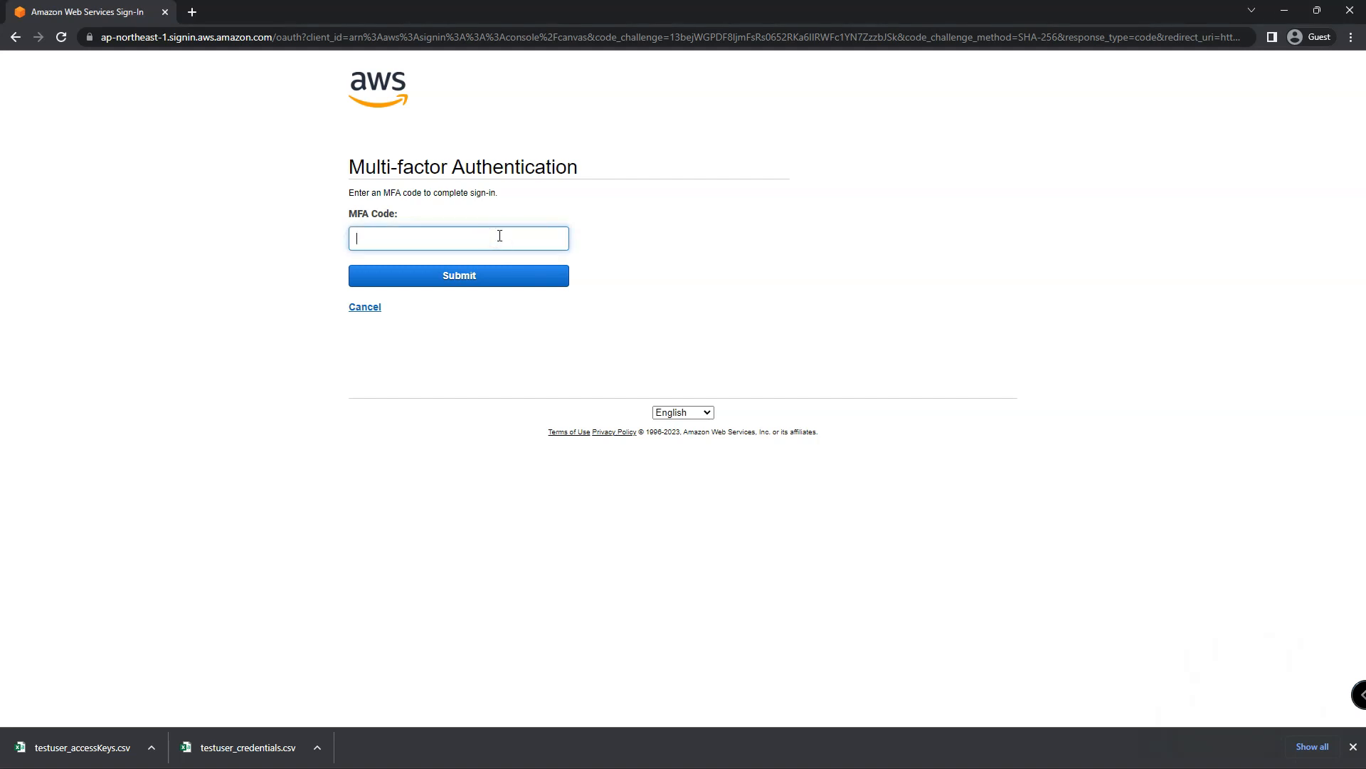
left_click(483, 279)
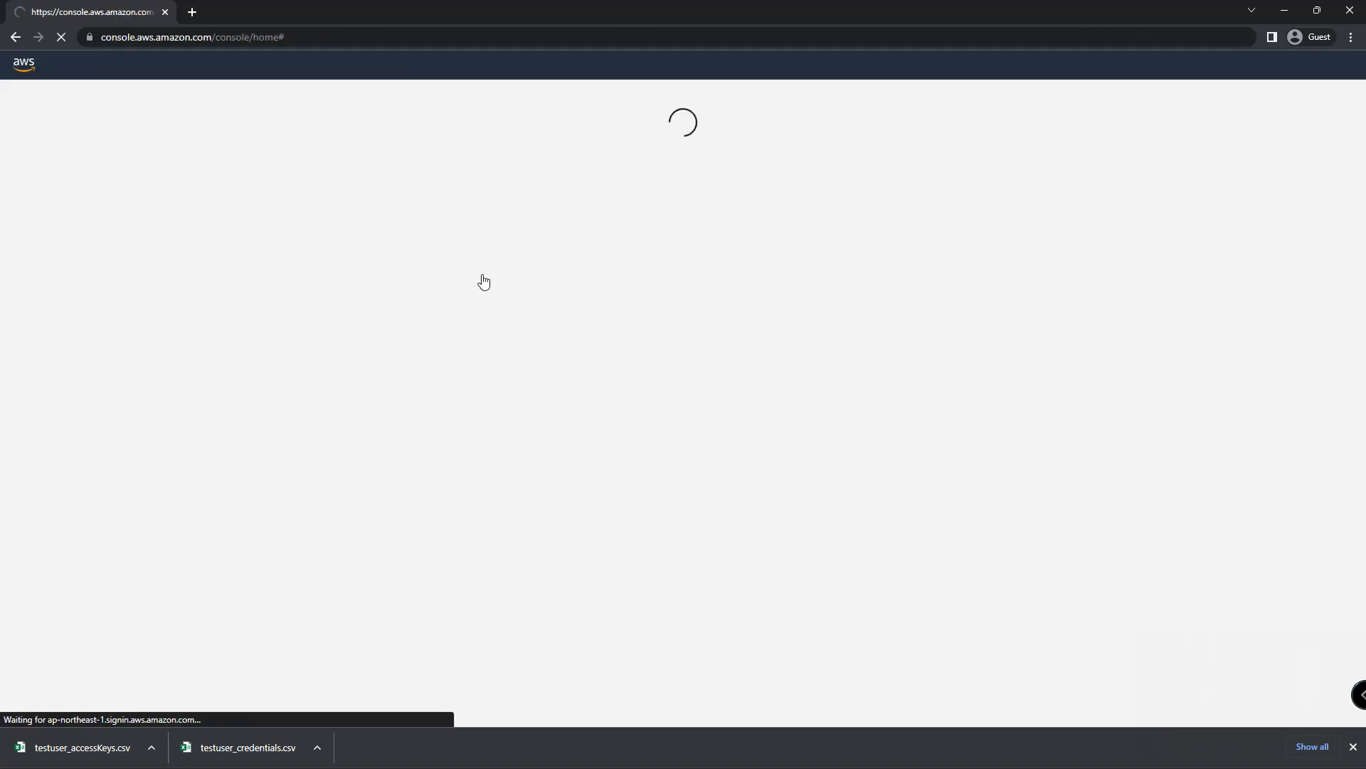